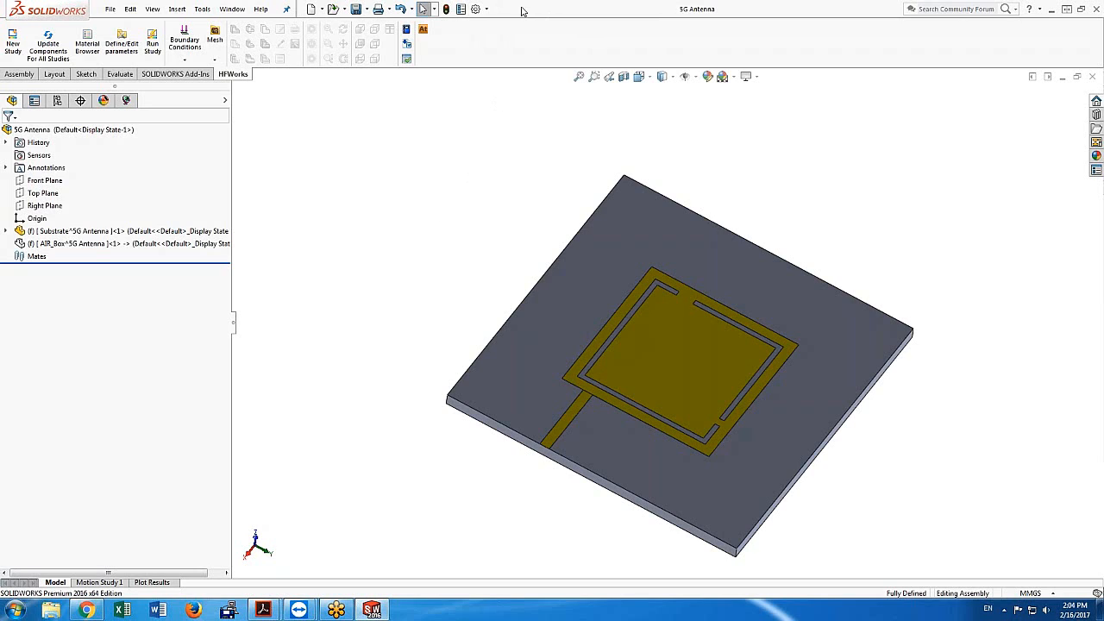
Check the HFWorks 2017 SP 0.0 Beta entry in the add-ins list and close the list without changes
click(488, 9)
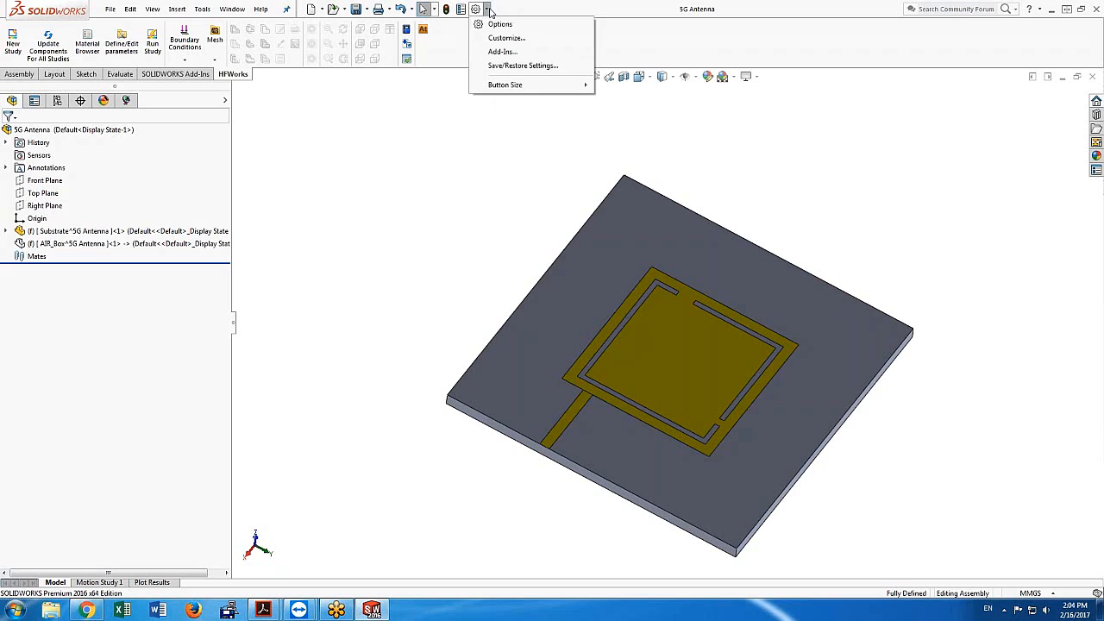
click(503, 52)
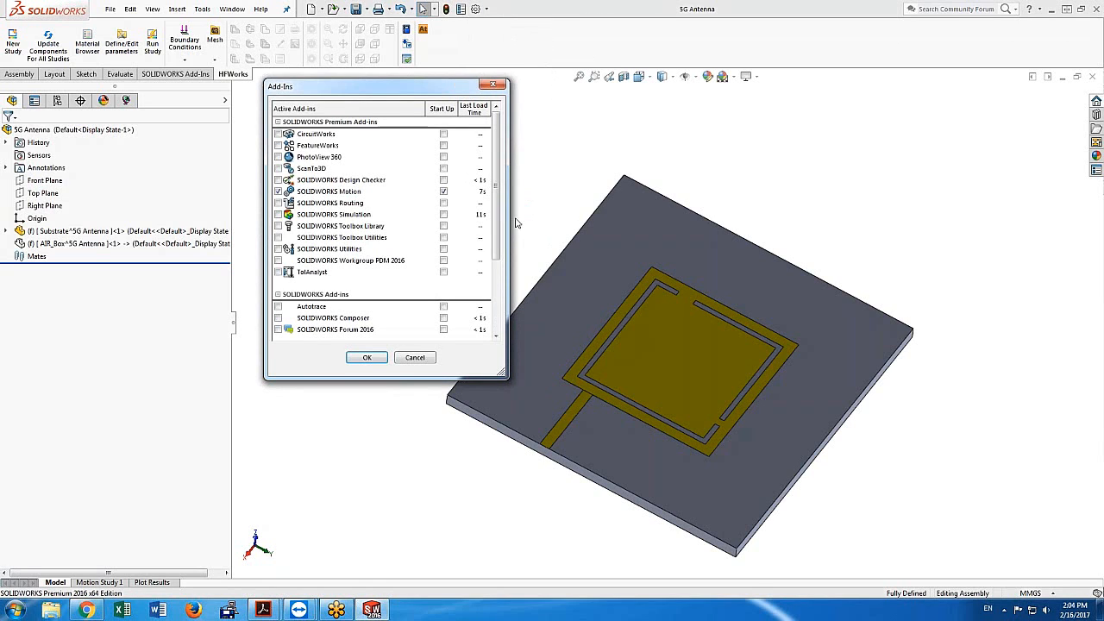
scroll(500, 286, down, 3)
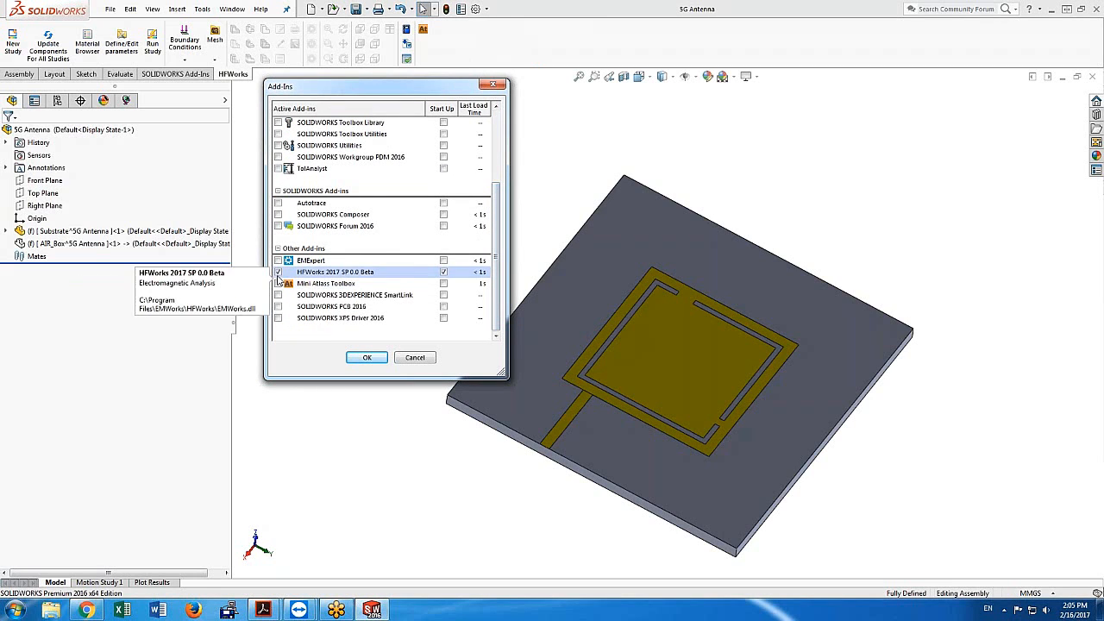
click(413, 359)
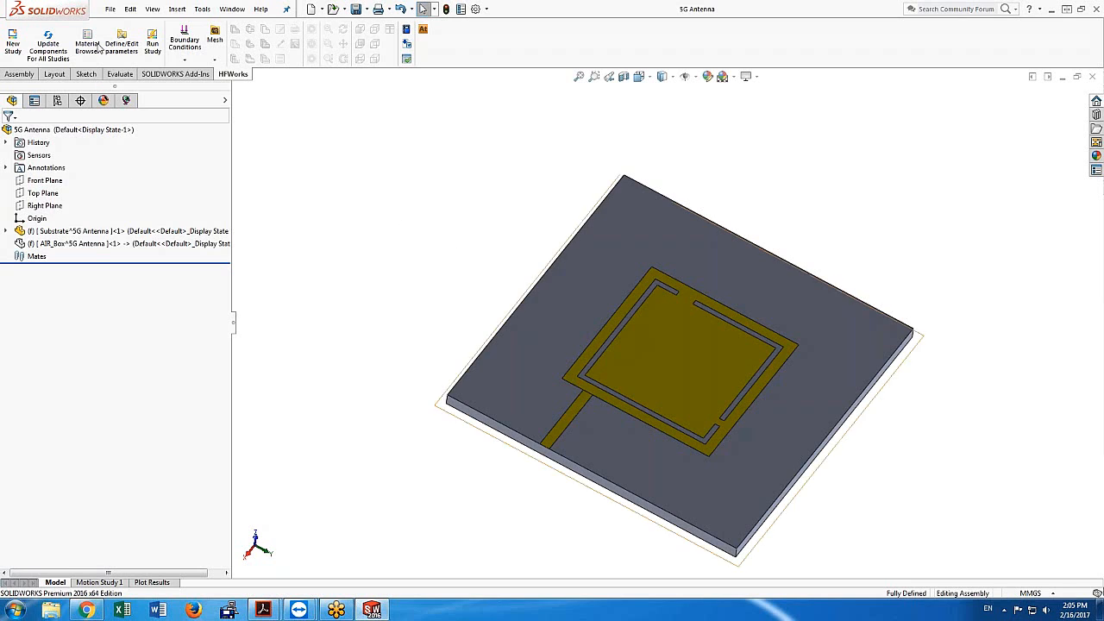
Review the CAD file formats available for opening, and close the dialog without opening a file
click(111, 9)
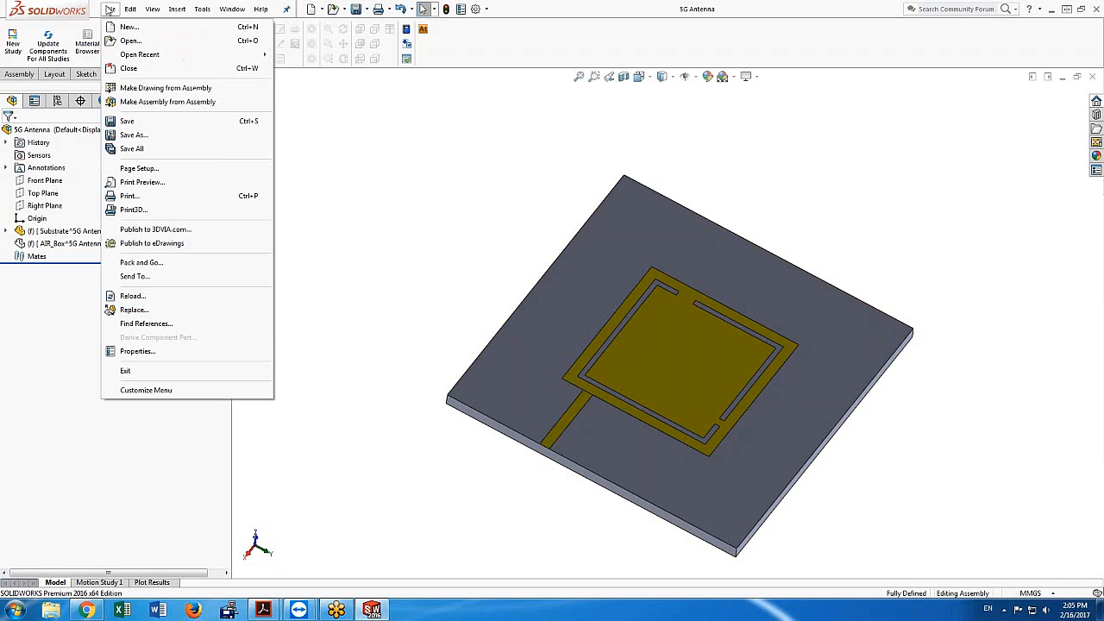
click(133, 41)
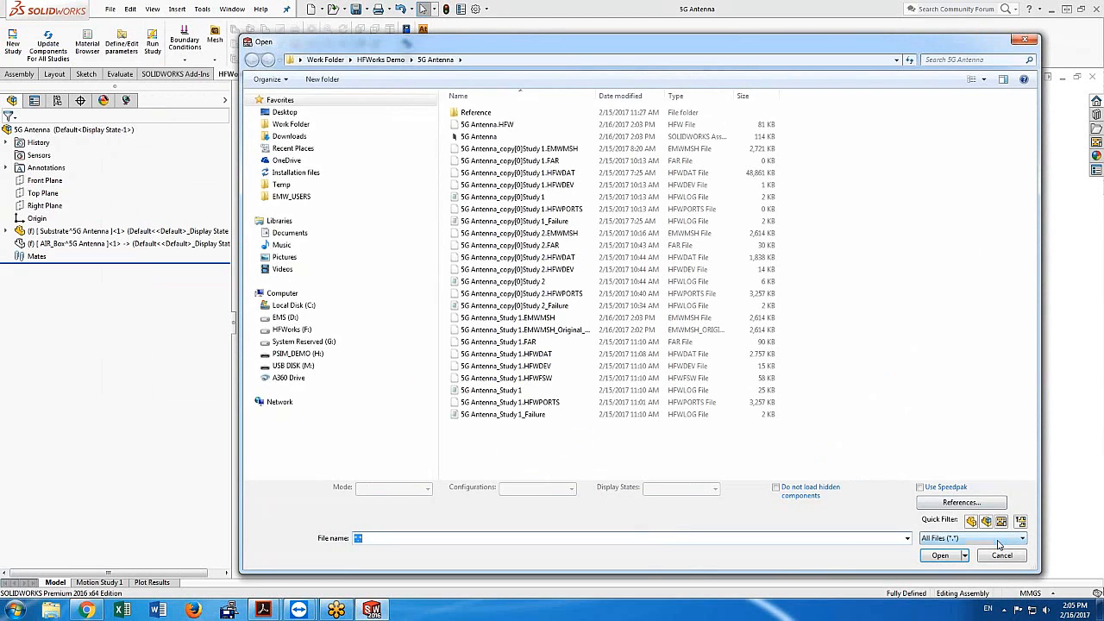
click(998, 542)
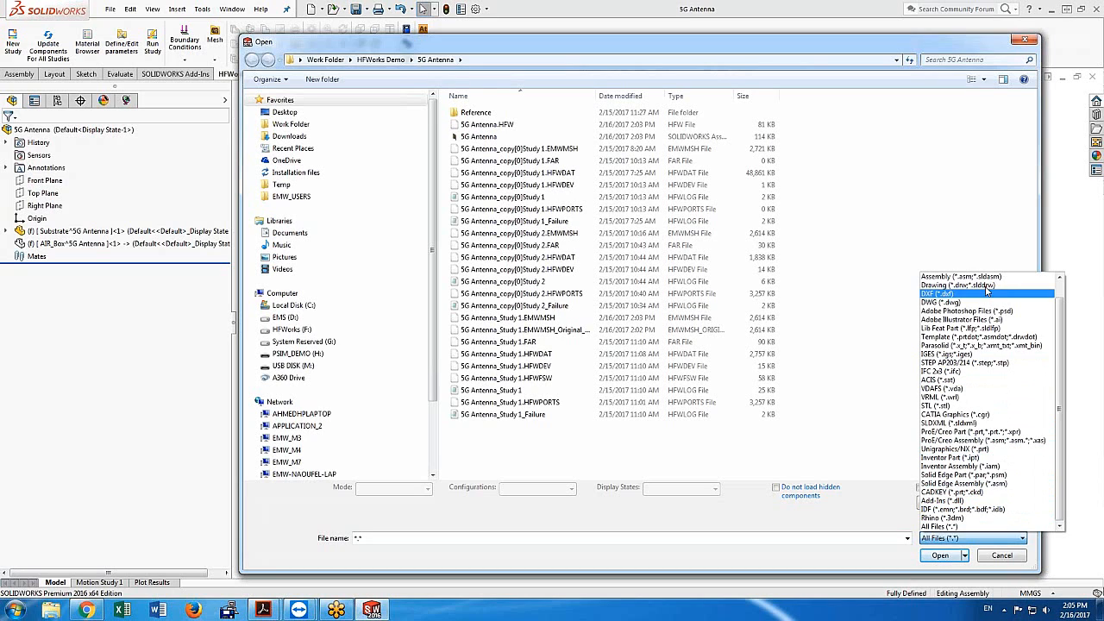
click(997, 141)
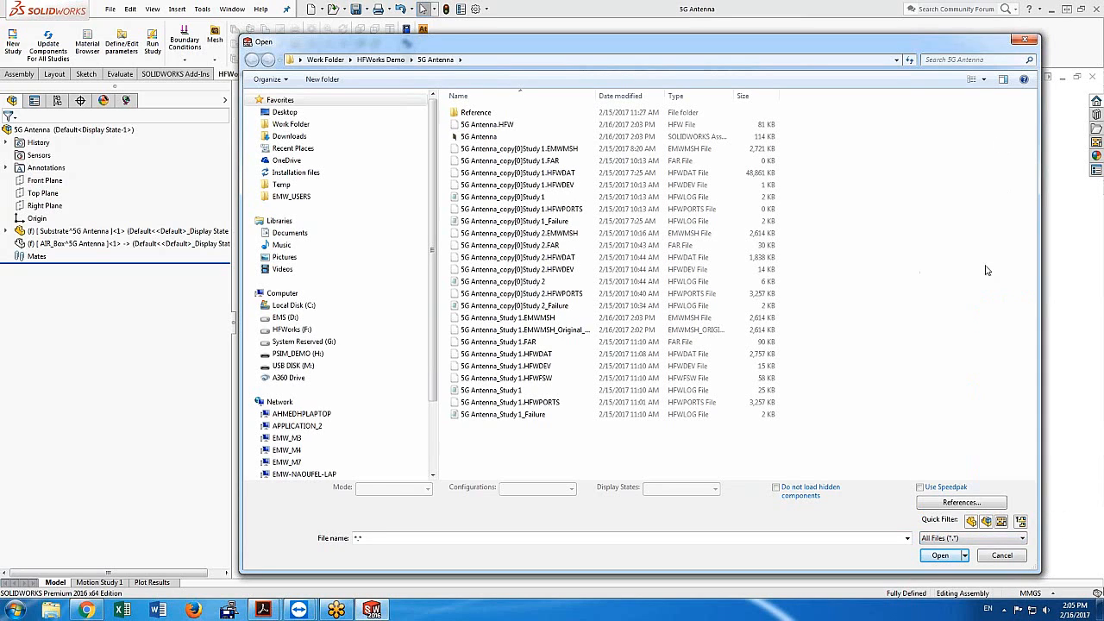
click(1002, 557)
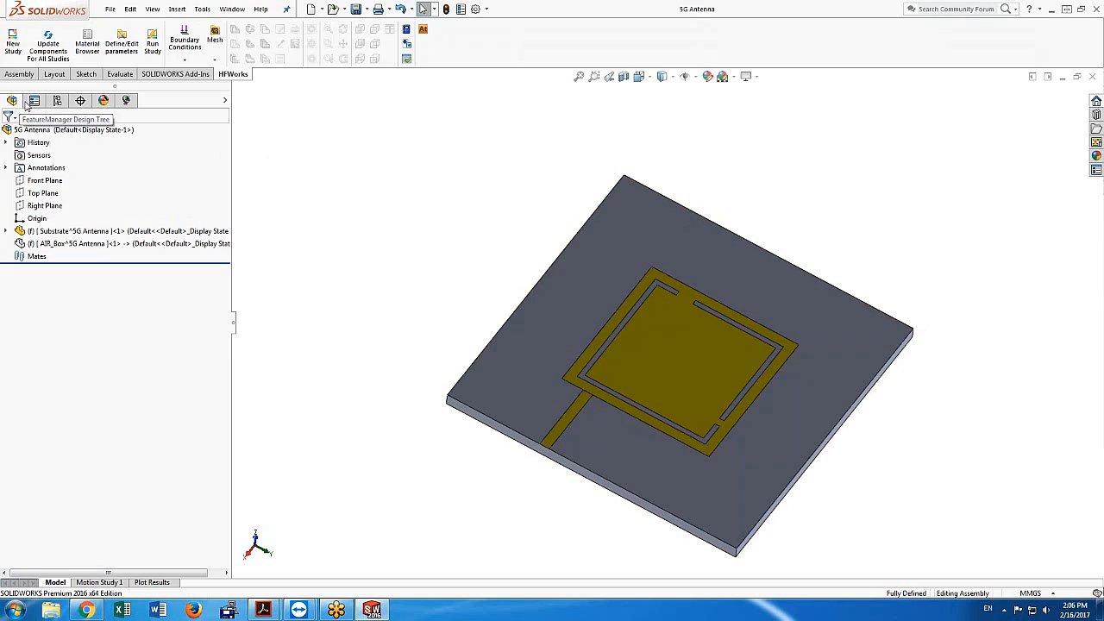
Start a new HFWorks study for the 5G Antenna assembly with the Antennas analysis type
click(125, 101)
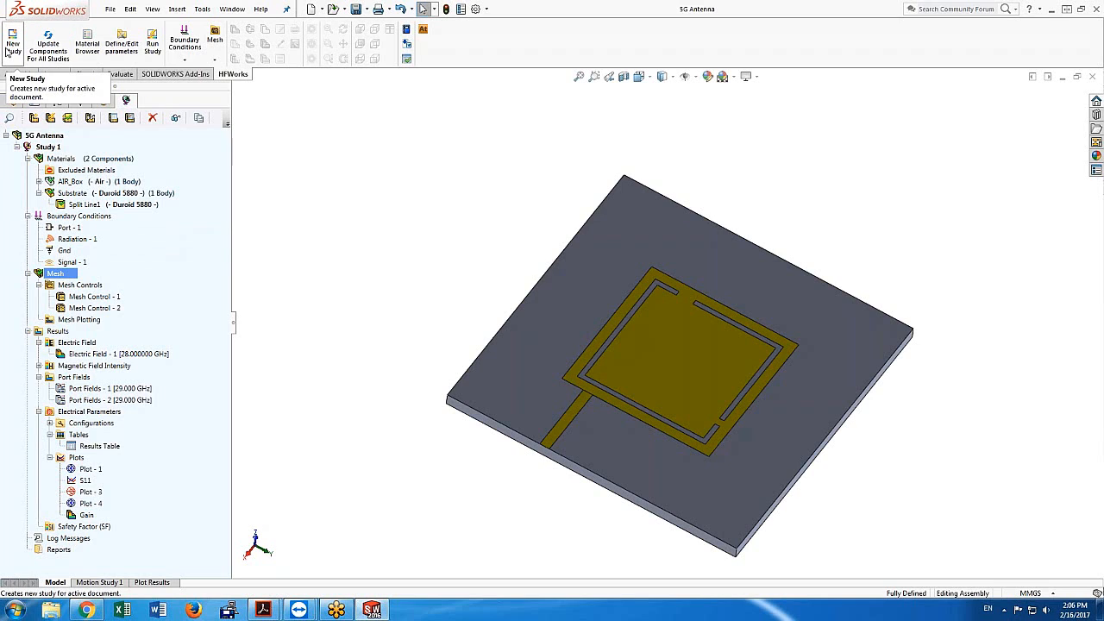
click(8, 51)
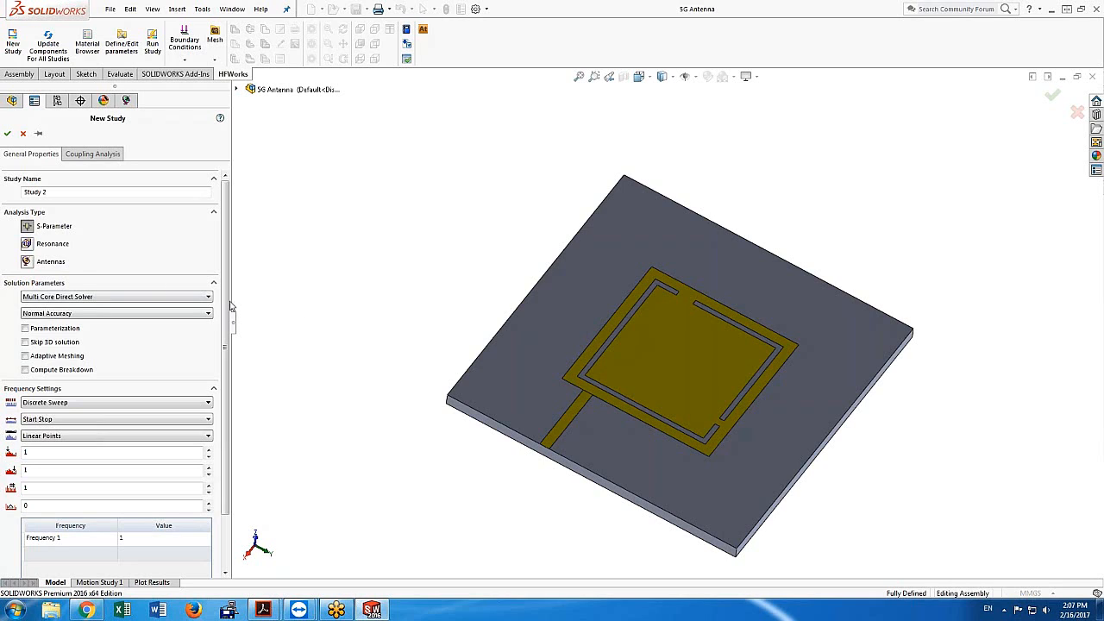
click(29, 247)
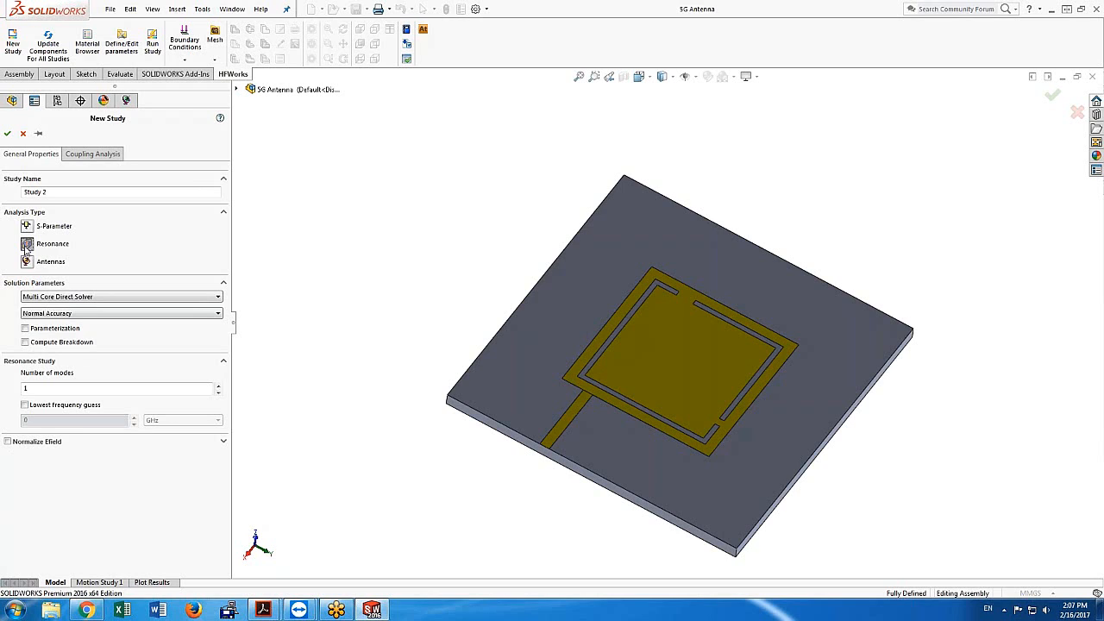
click(27, 261)
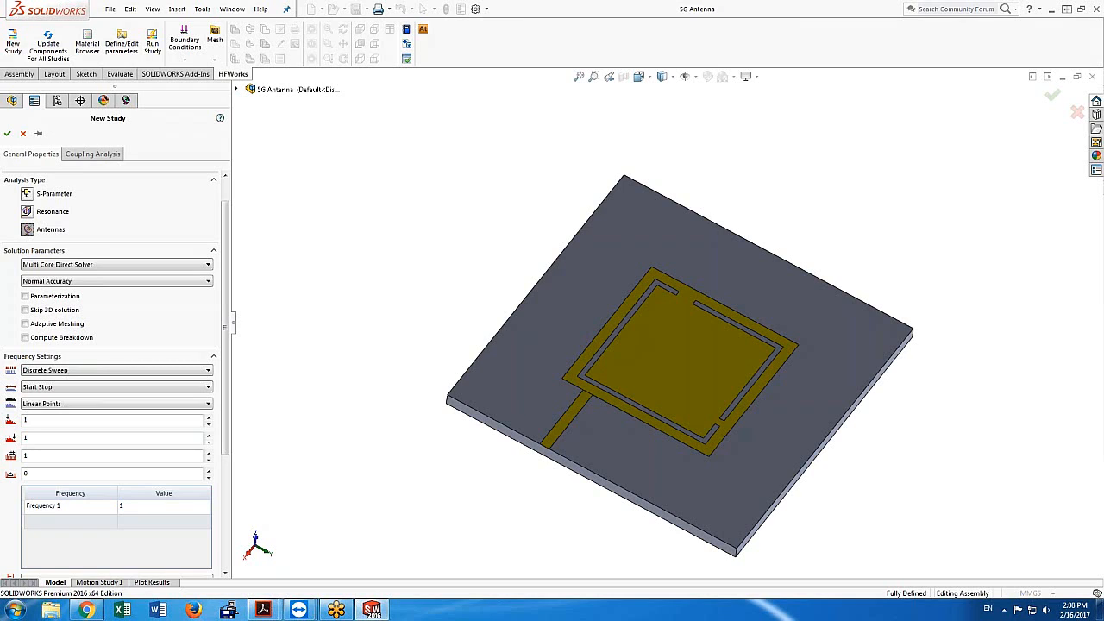
Examine the study's solver and accuracy choices, keeping Multi Core Direct Solver and Normal Accuracy
click(135, 267)
click(134, 267)
click(135, 268)
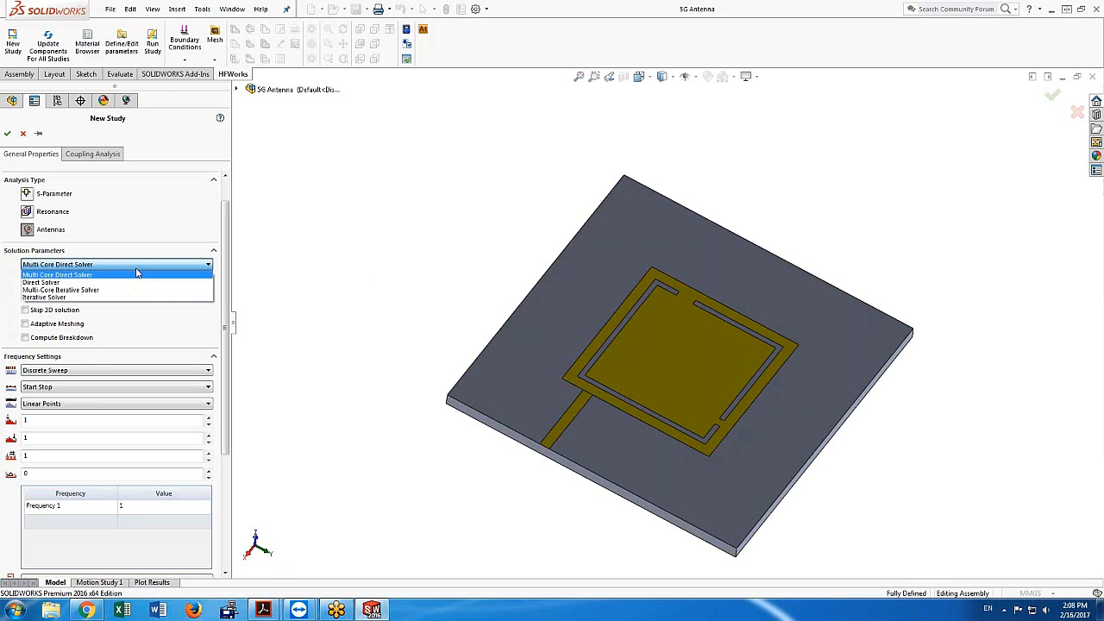
click(293, 276)
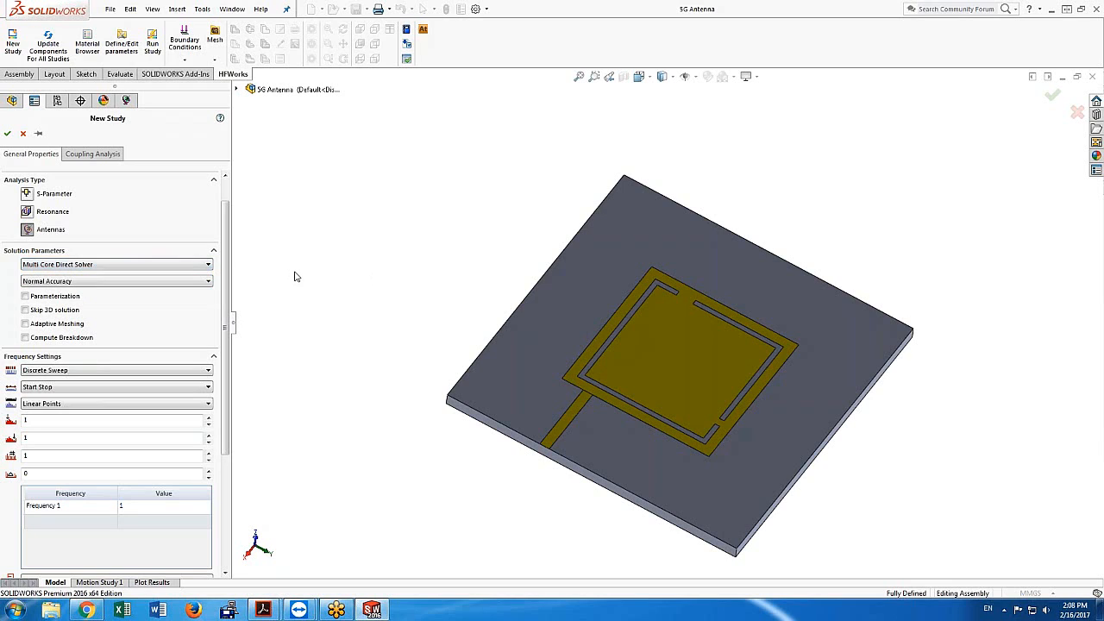
click(176, 283)
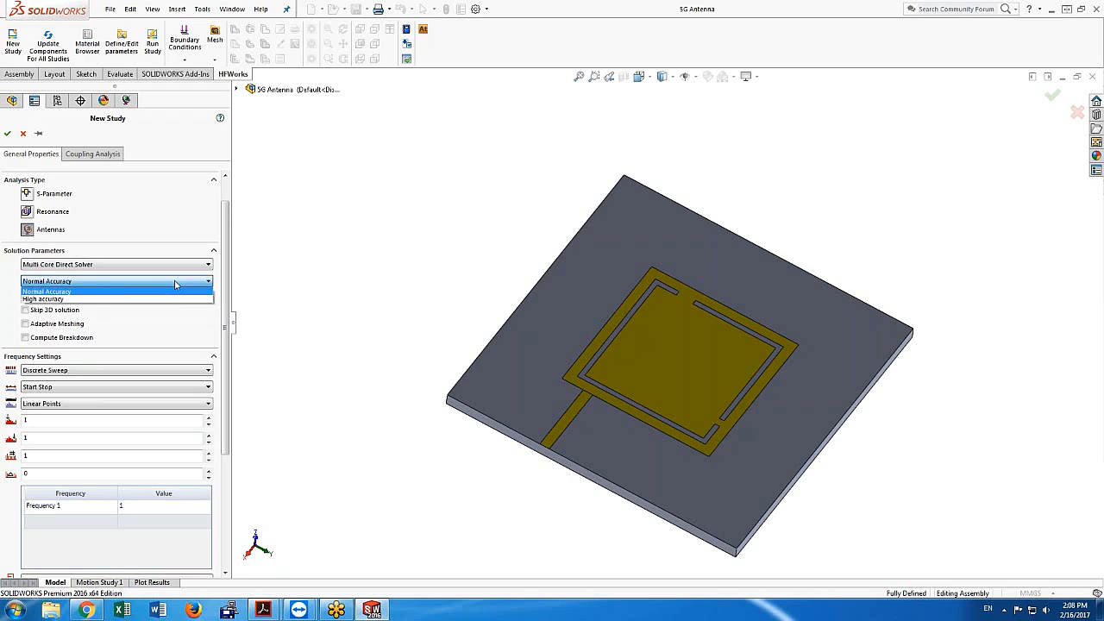
click(177, 283)
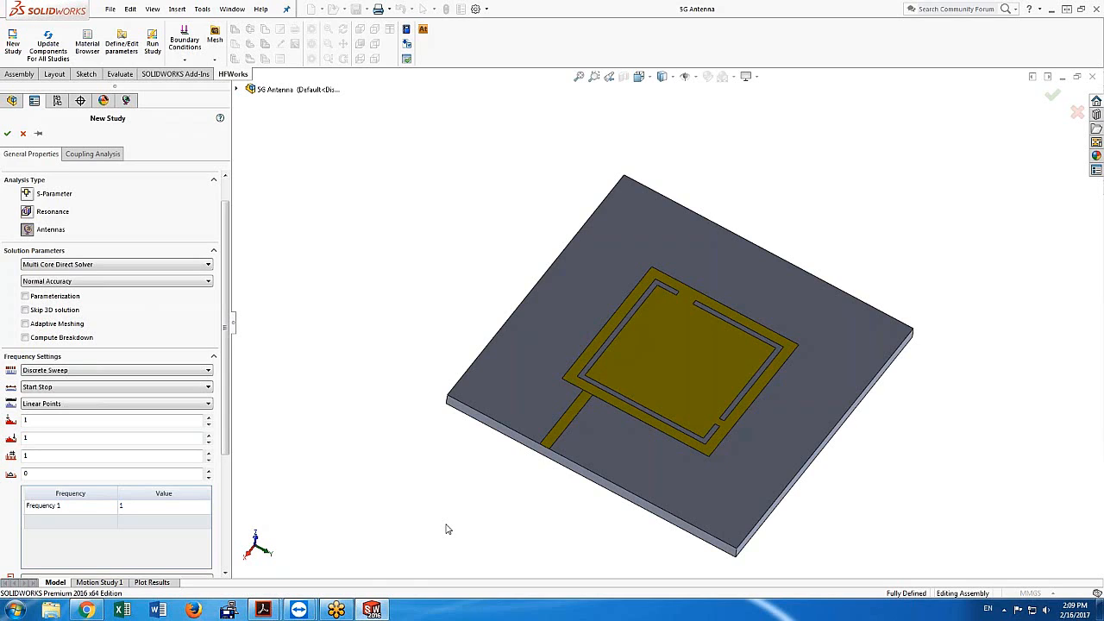
mouse_move(298, 610)
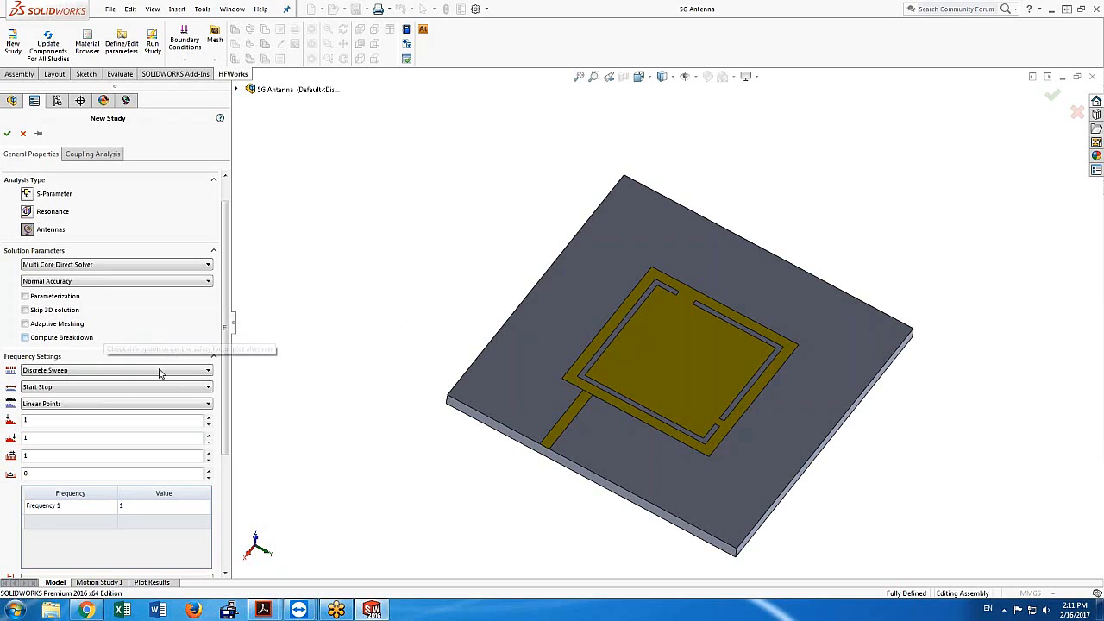
Keep Discrete Sweep and set the study's frequency range from 30 to 40 GHz with 100 linear points
click(121, 372)
click(122, 374)
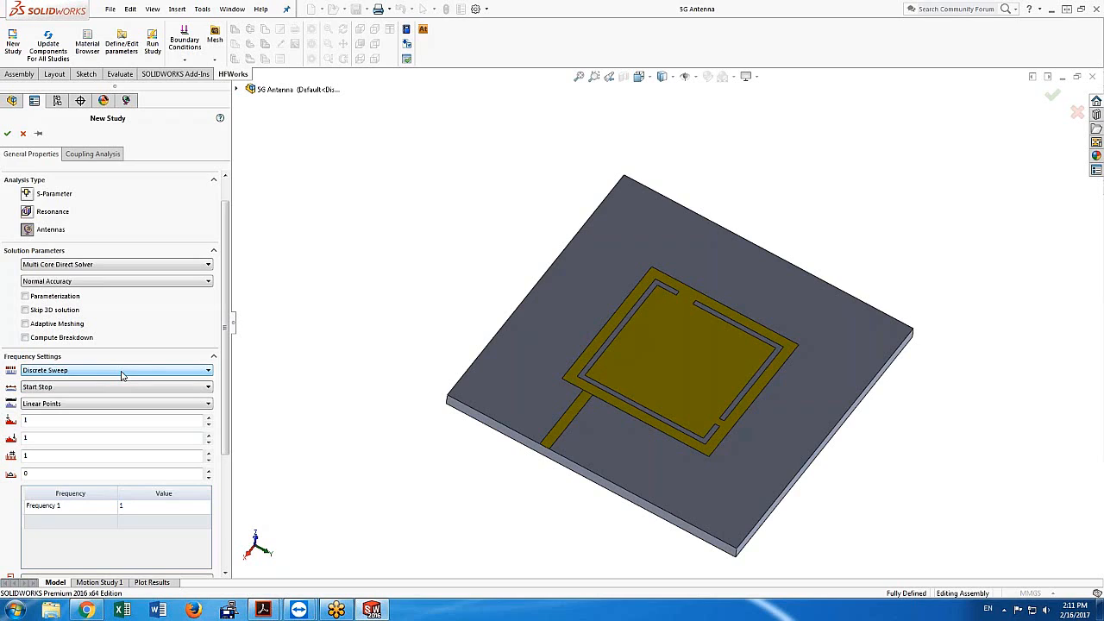
click(121, 373)
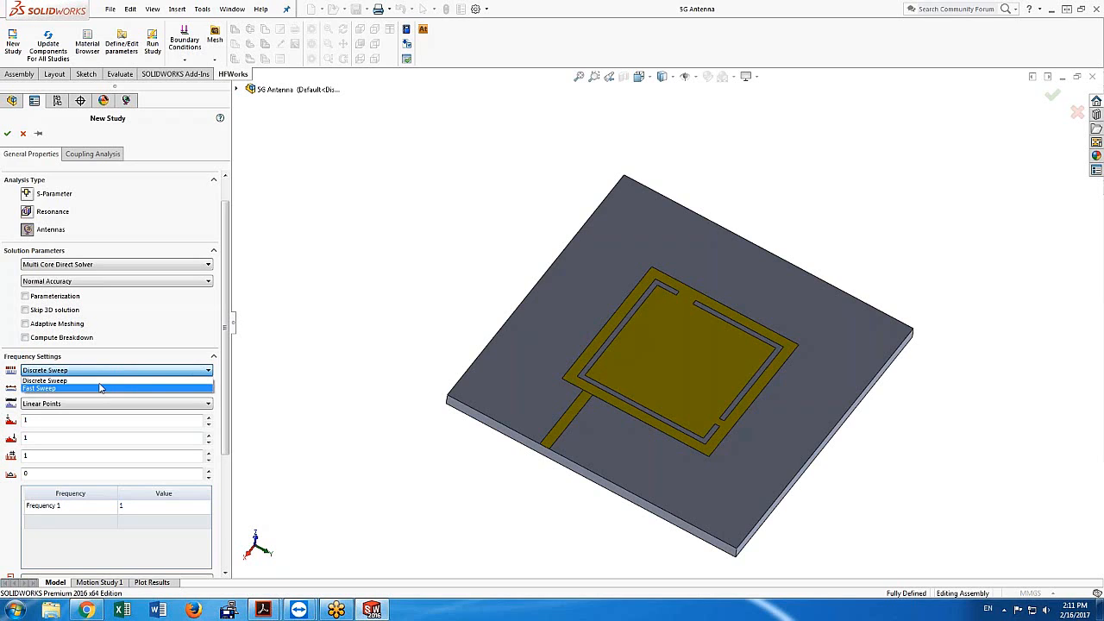
click(98, 380)
click(69, 419)
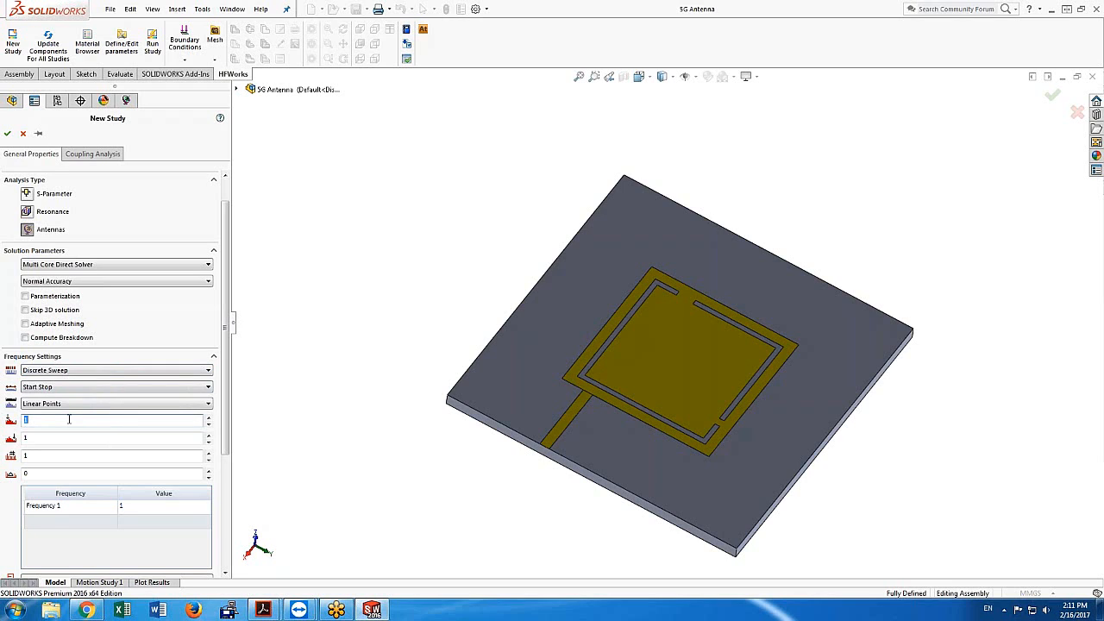
text(30)
click(66, 437)
text(40)
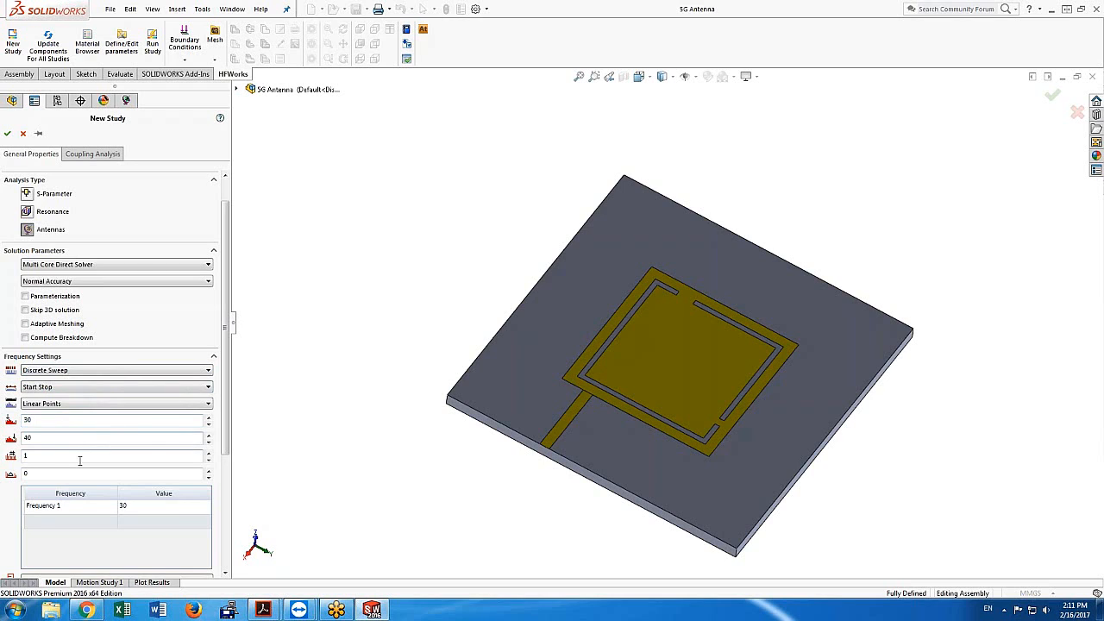
click(78, 458)
text(100)
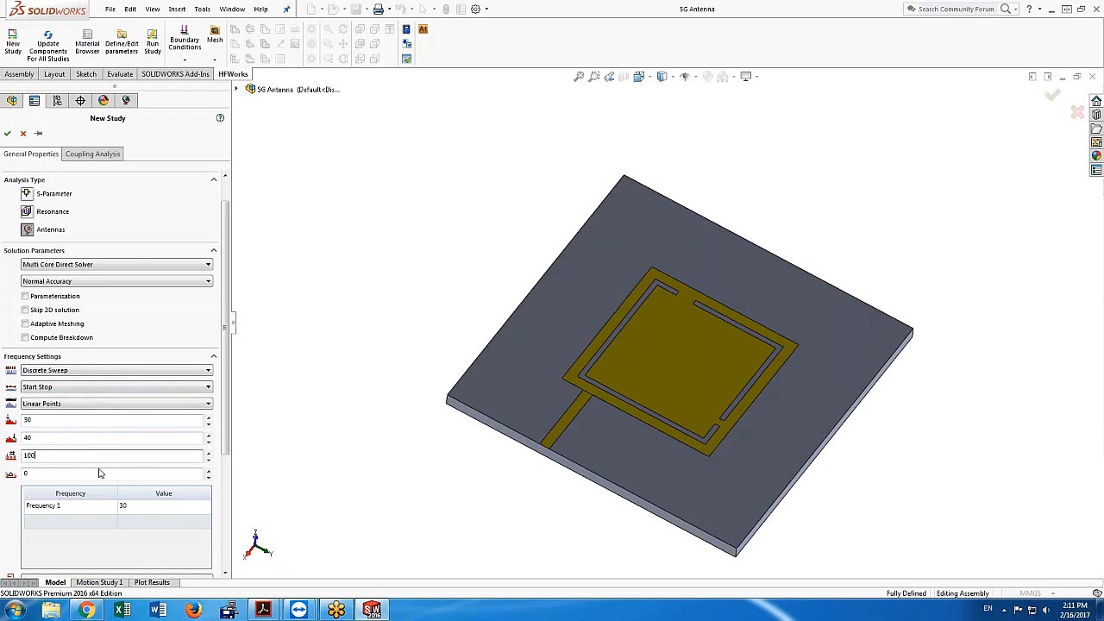
key(Tab)
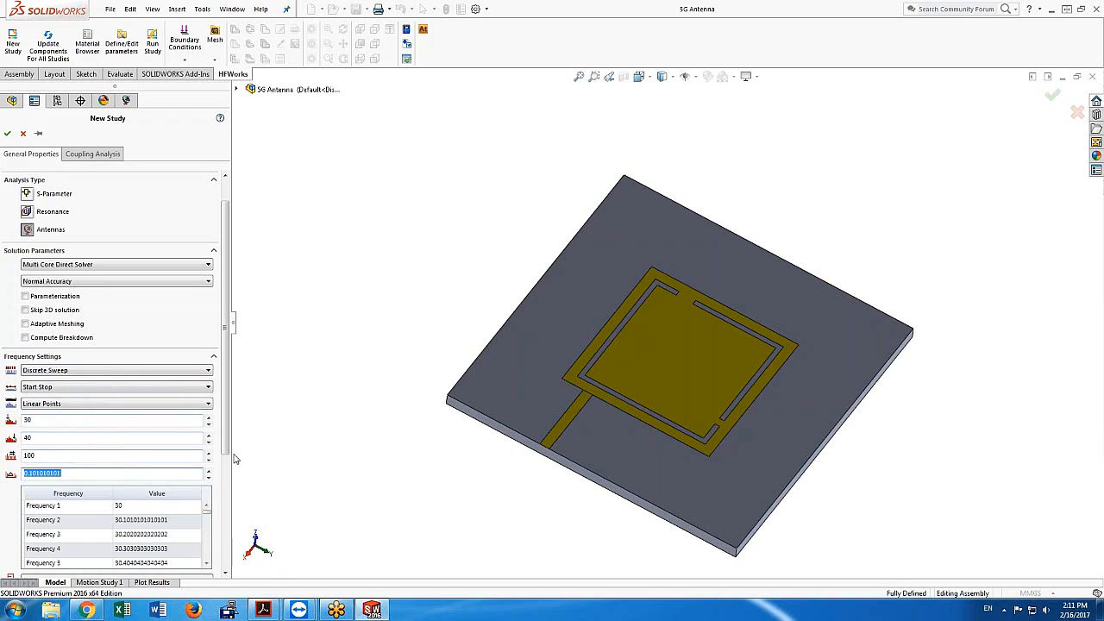
Change the study's frequency sweep type to Fast Sweep
scroll(229, 457, down, 1)
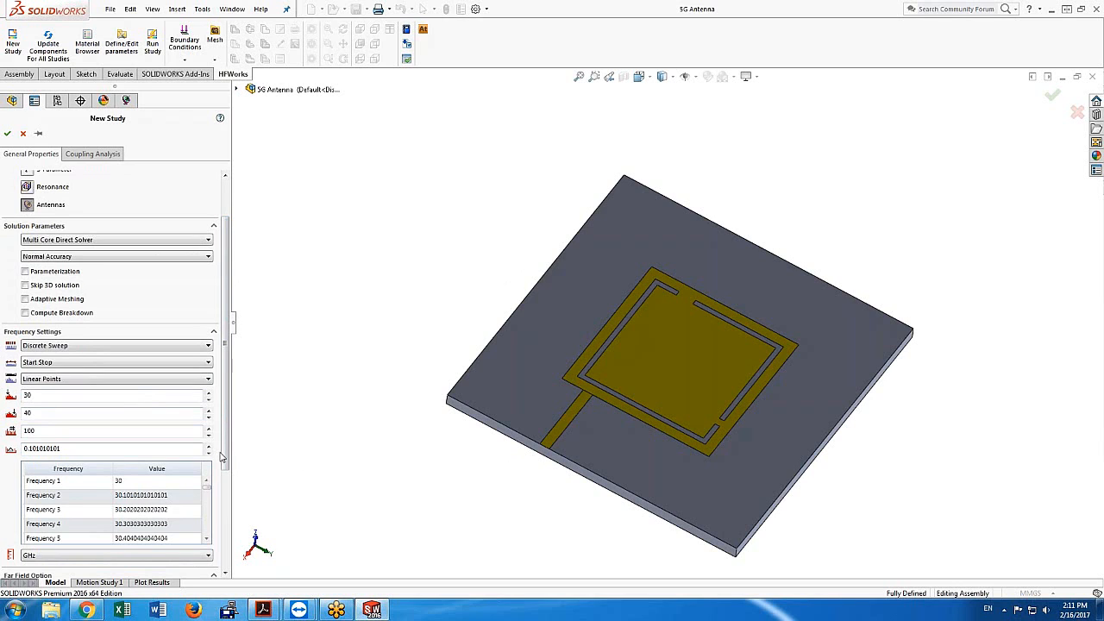
mouse_move(227, 467)
mouse_down()
mouse_move(227, 509)
mouse_move(227, 475)
mouse_up()
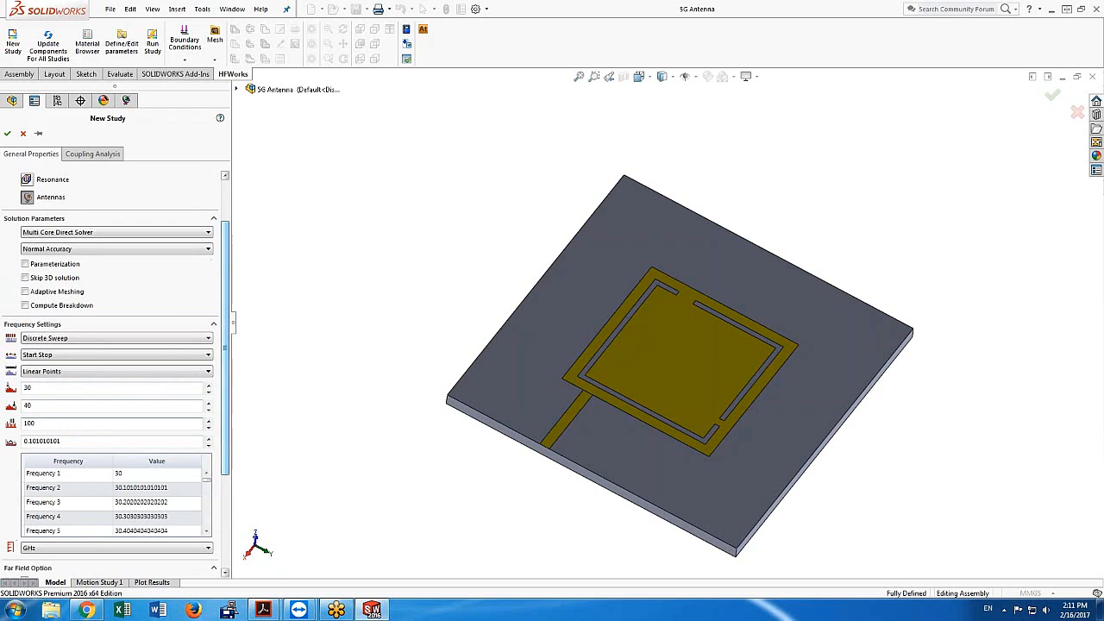
click(140, 338)
click(136, 356)
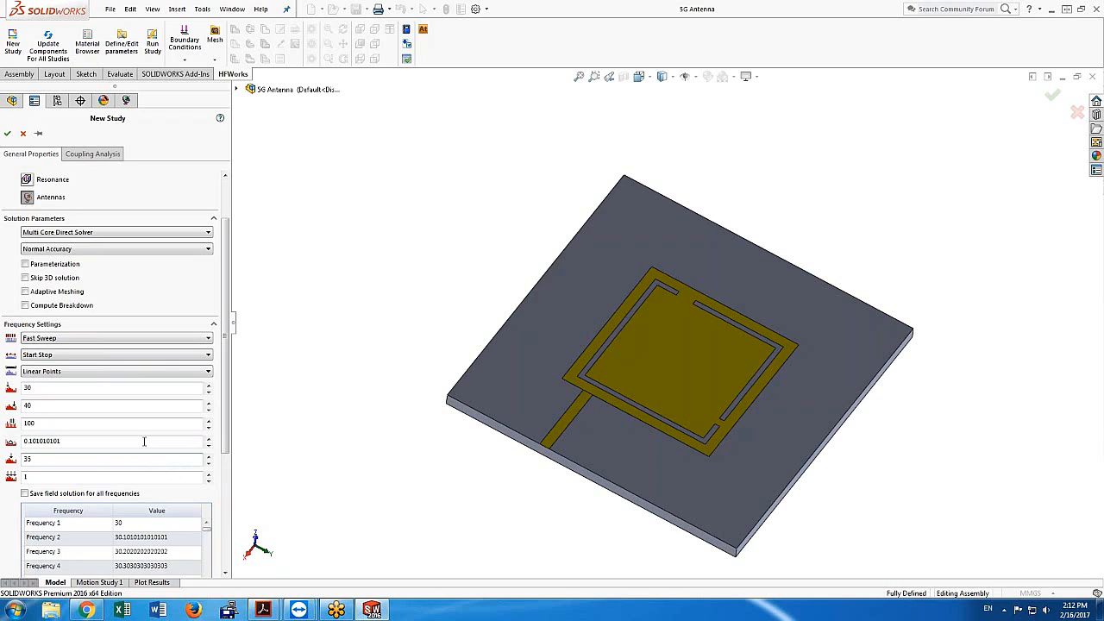
Set the far-field angular steps to 2 degrees for theta and 5 degrees for phi
scroll(144, 441, down, 3)
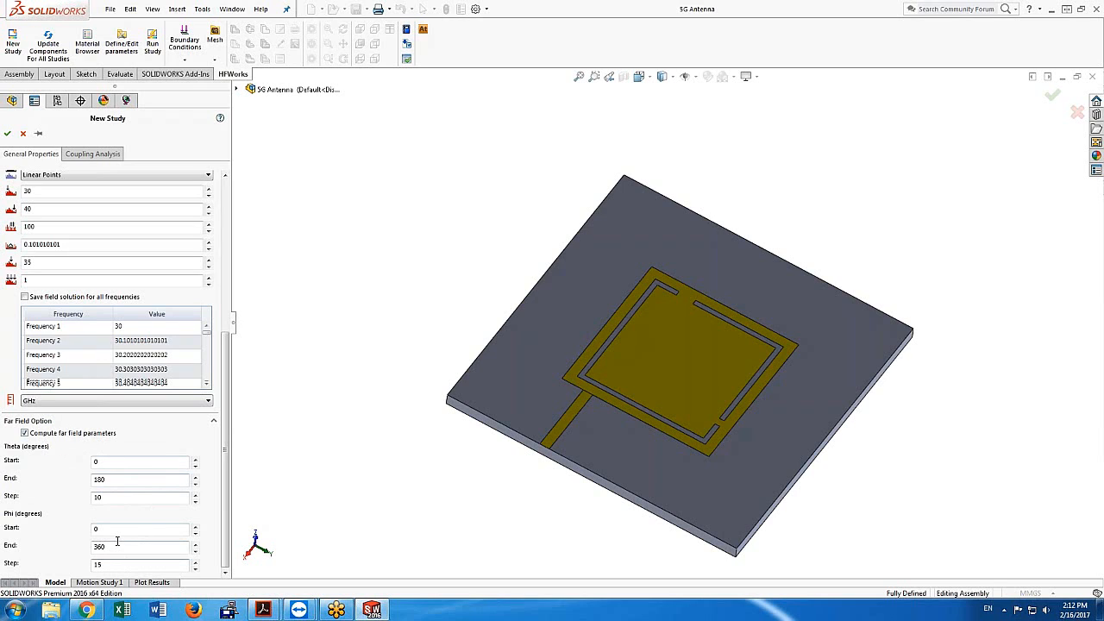
double_click(102, 497)
text(2)
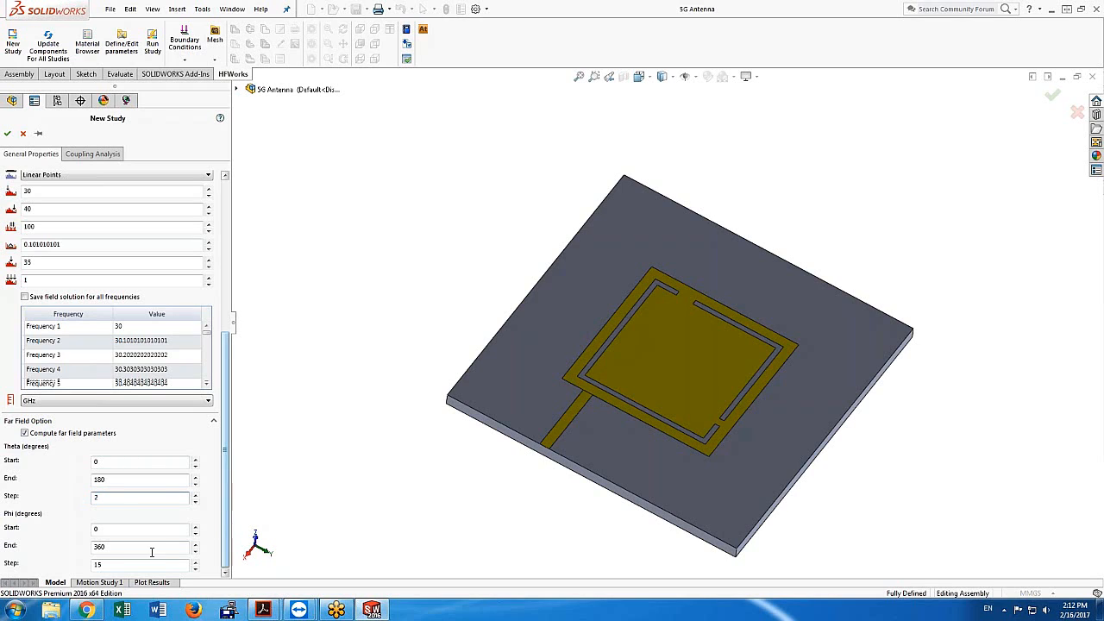
click(105, 565)
double_click(105, 565)
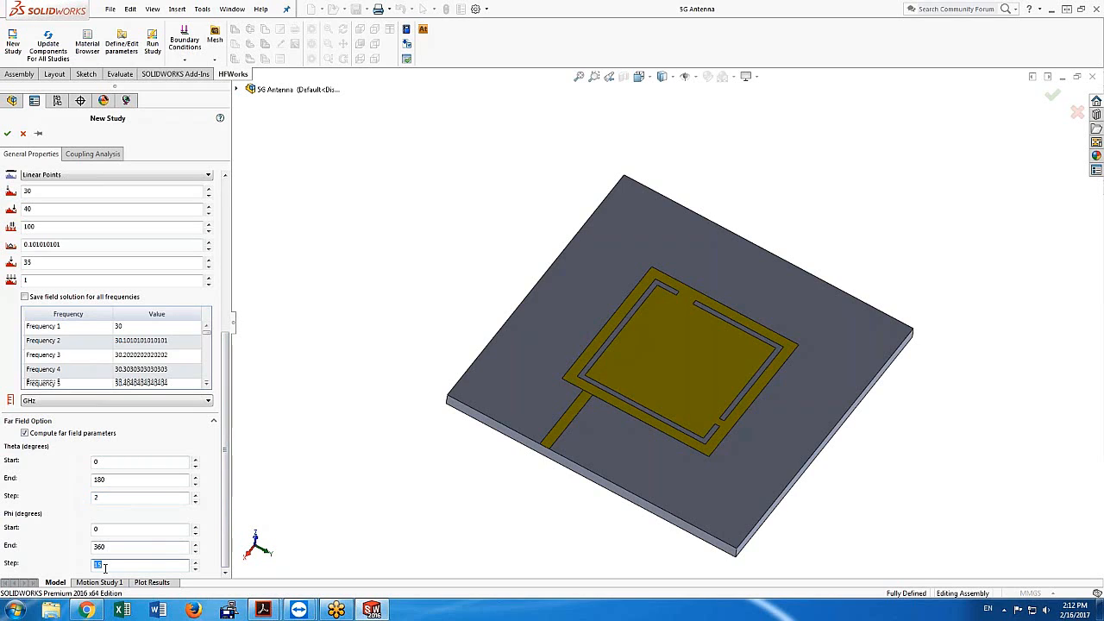
text(5)
Enable thermal coupling for the antenna study and accept the study settings to create it
click(92, 154)
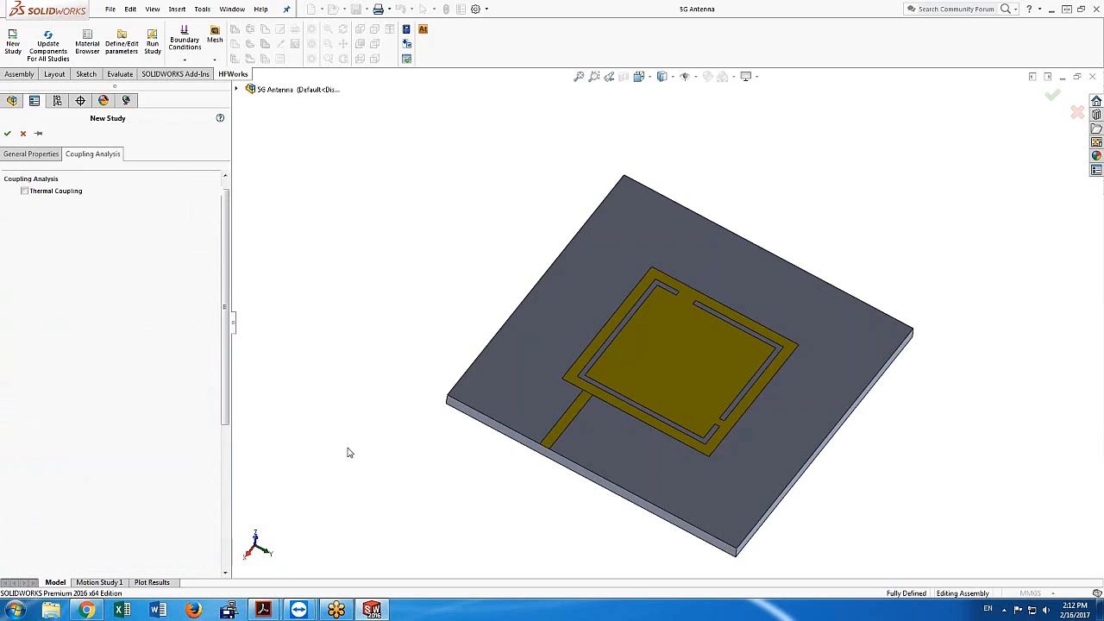
click(25, 191)
click(7, 134)
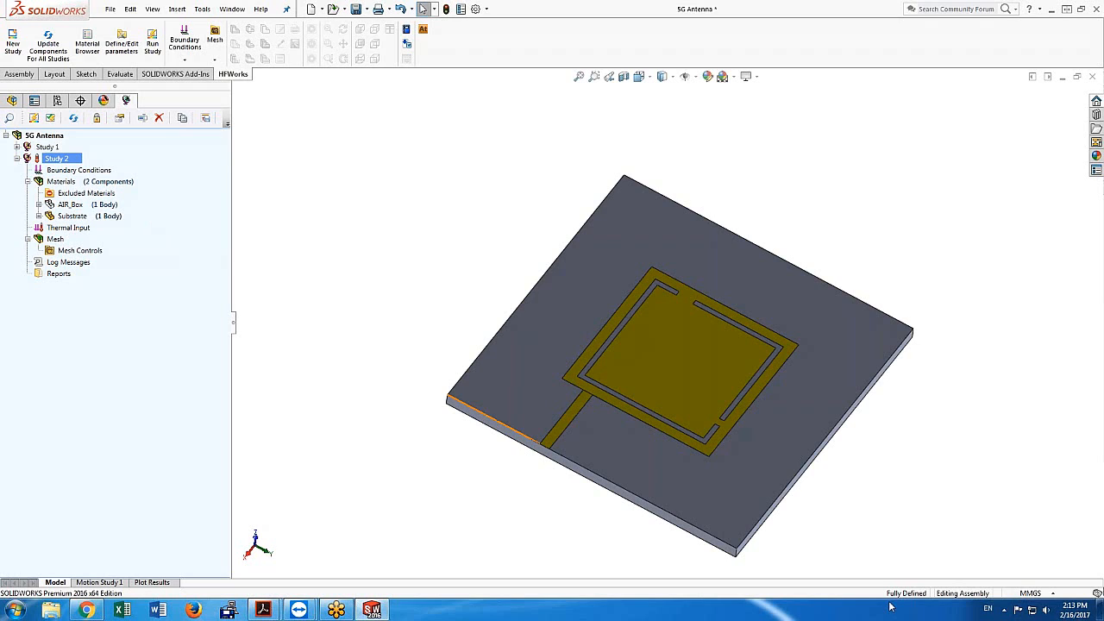
Review the boundary condition types available for Study 2 without applying one
right_click(101, 170)
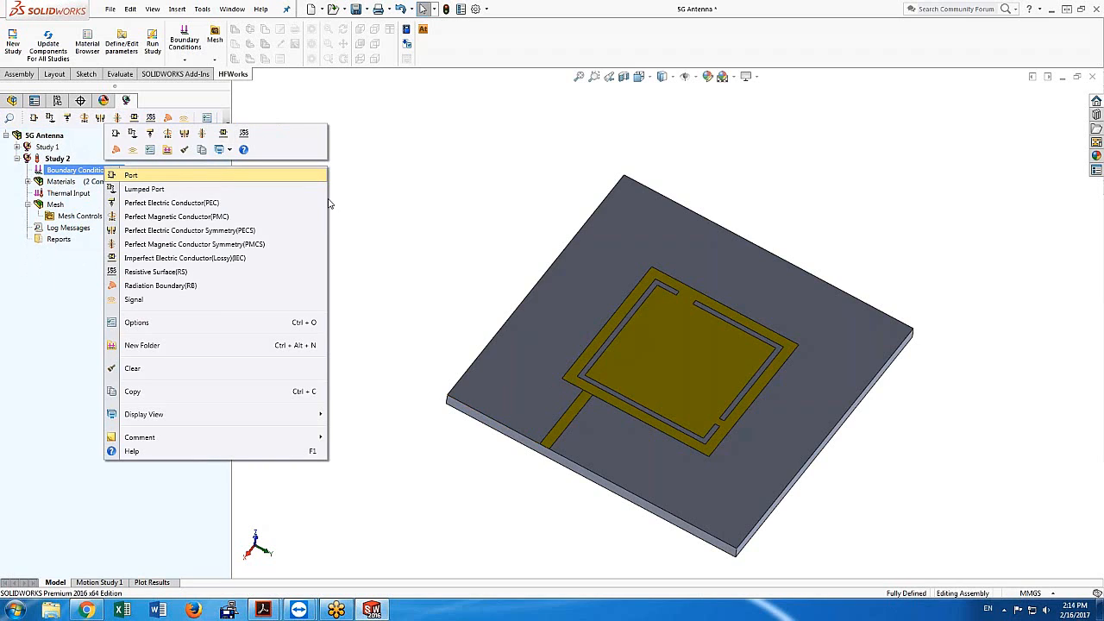
click(470, 216)
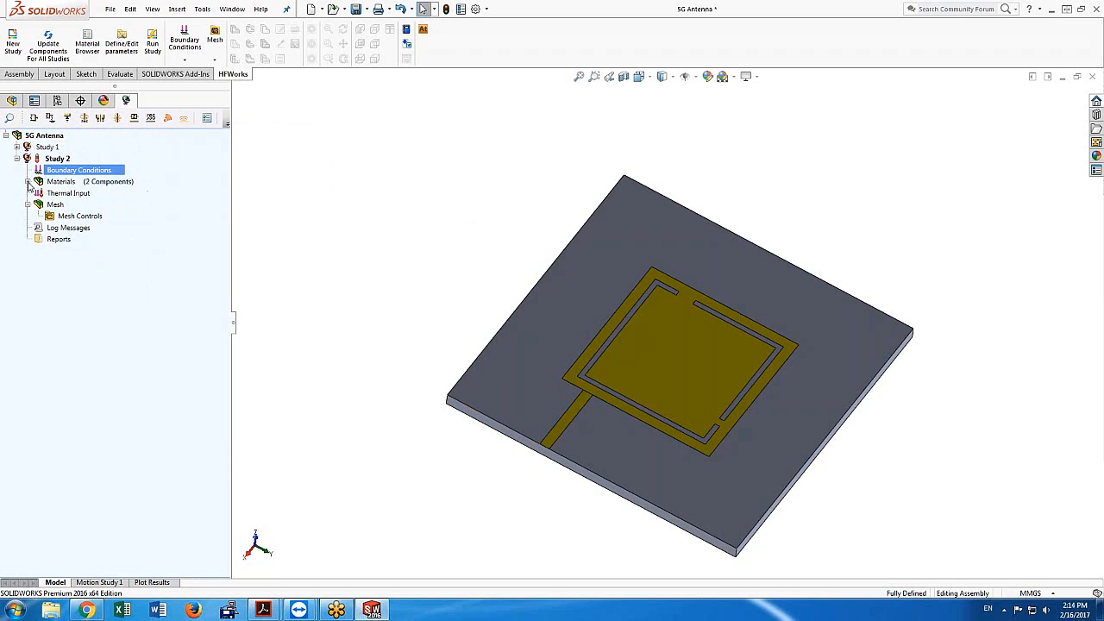
Expand Study 2's materials and show the hidden AIR_Box body around the antenna
click(28, 181)
click(78, 204)
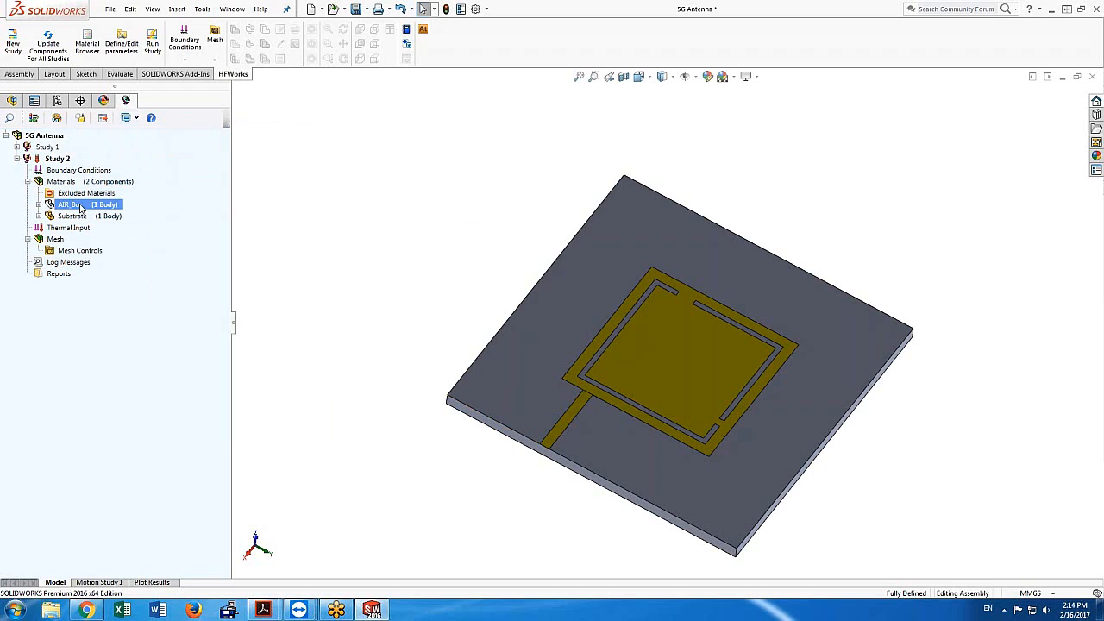
right_click(81, 207)
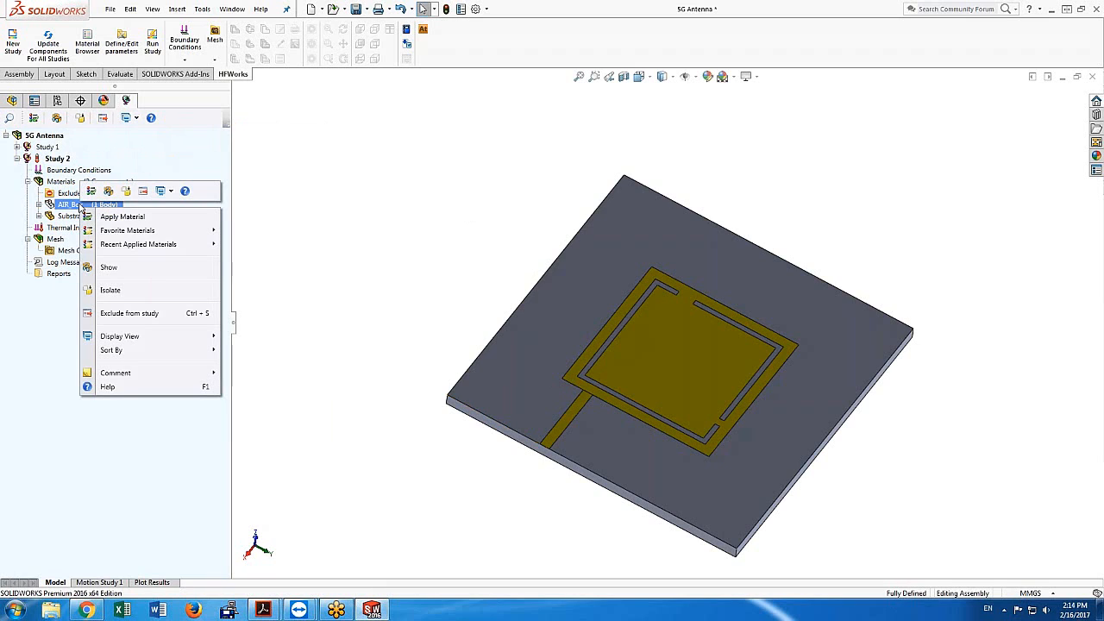
click(108, 267)
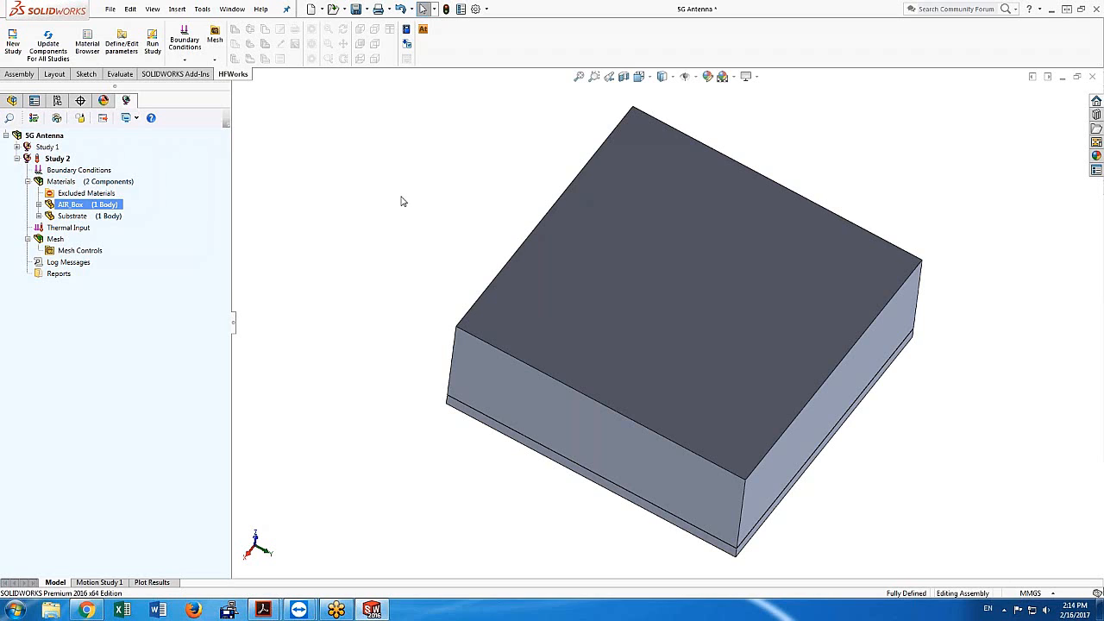
Start an Imperfect Electric Conductor boundary condition in Study 2 and assign it to the patch and feed-line faces
click(81, 171)
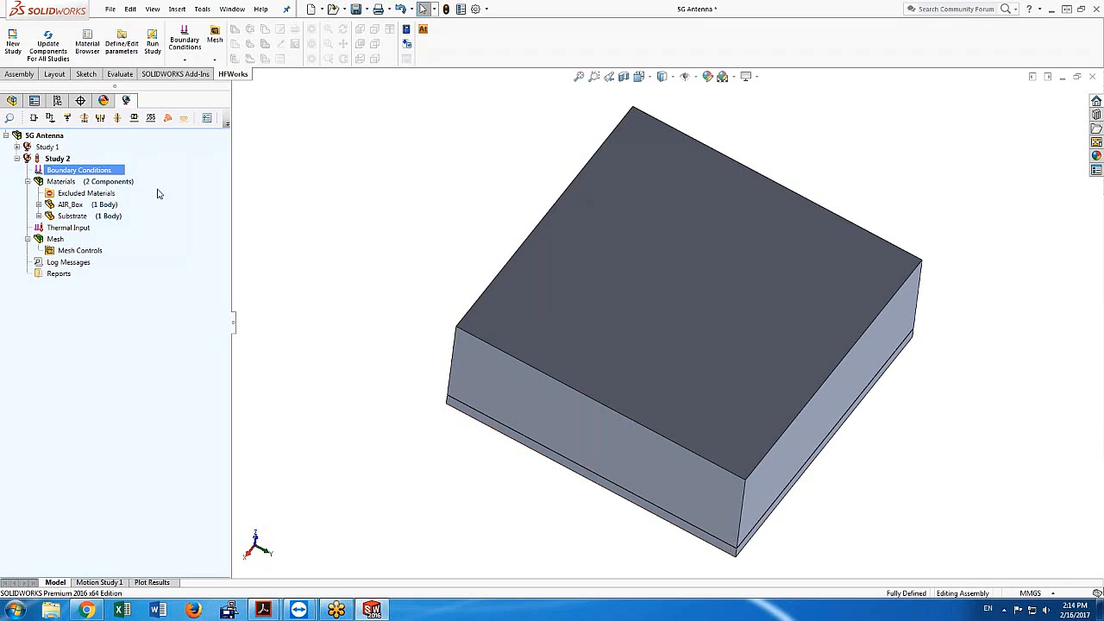
right_click(113, 173)
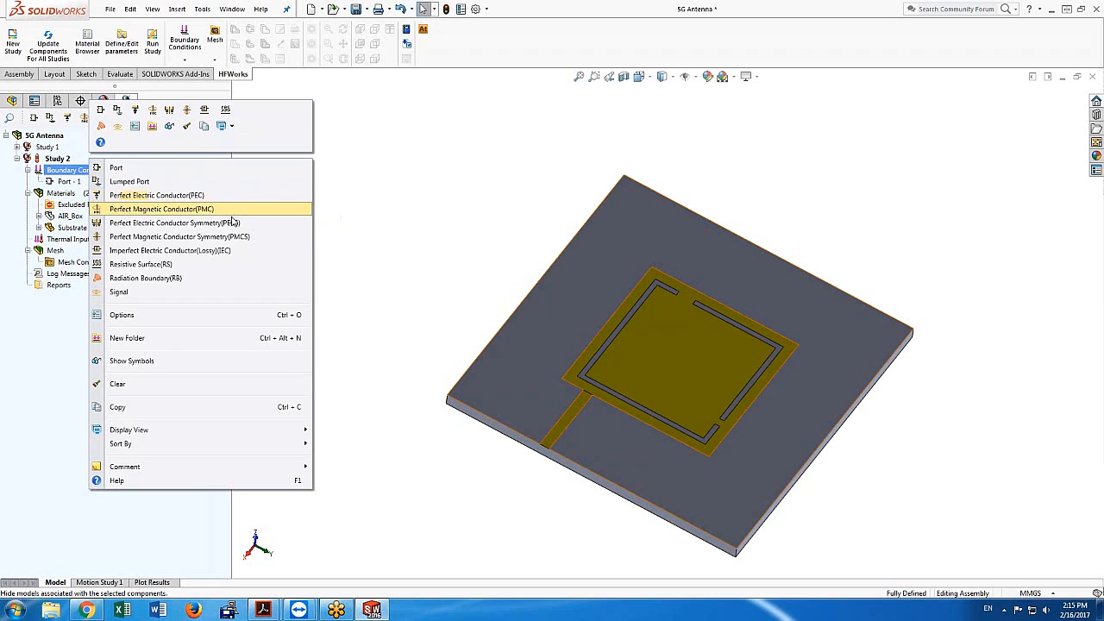
click(238, 251)
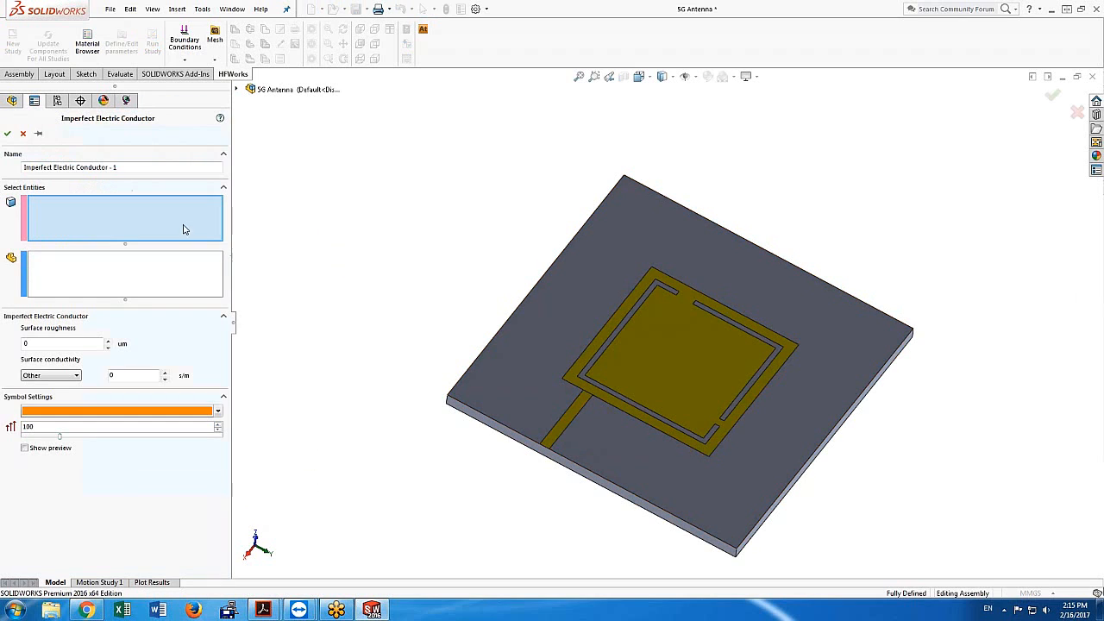
click(643, 379)
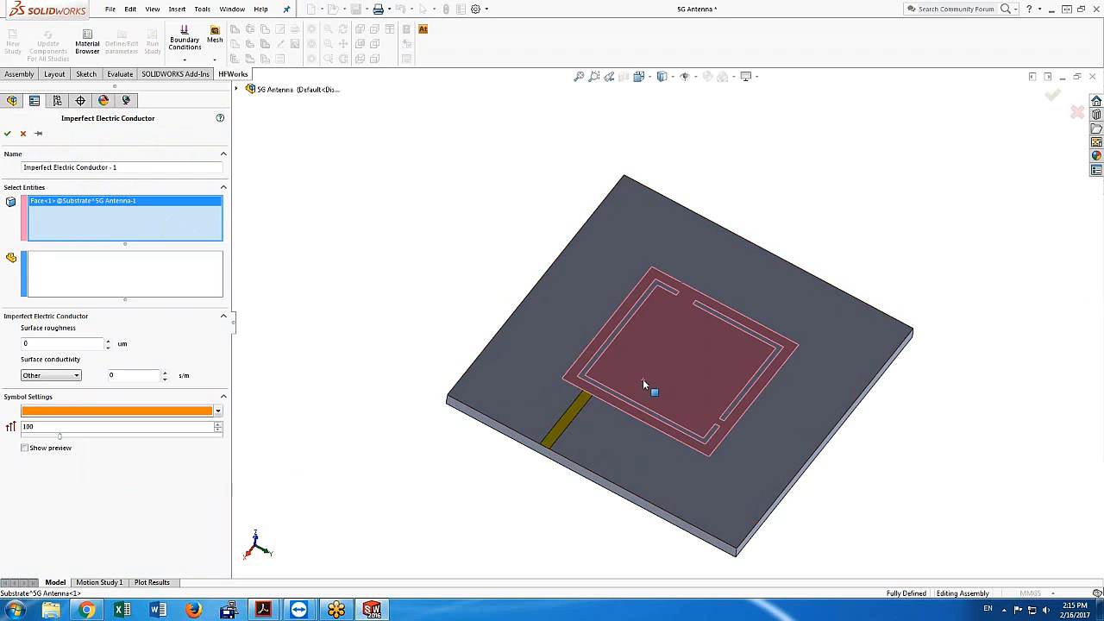
click(581, 406)
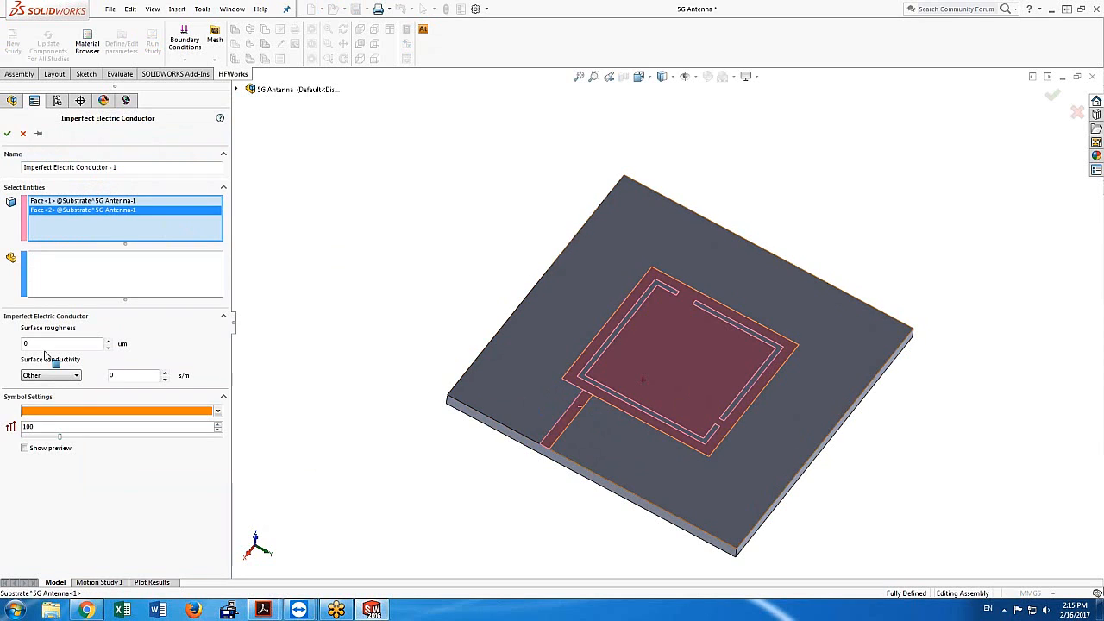
Set the conductor's surface conductivity to Copper and its surface roughness to 2 um, and accept the boundary condition
click(75, 376)
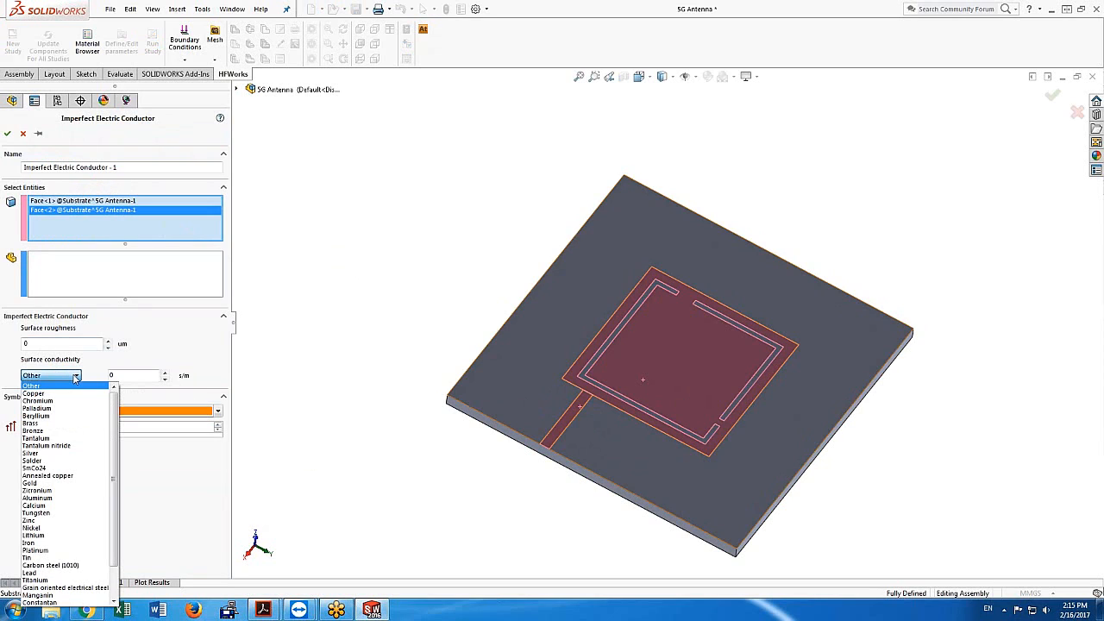
click(71, 394)
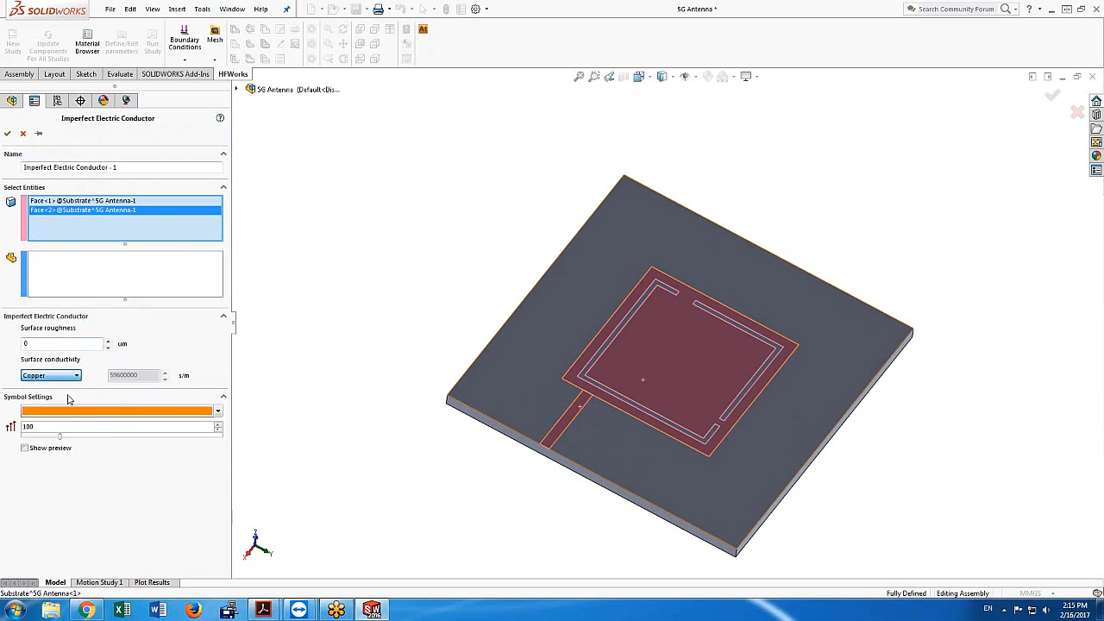
double_click(53, 344)
text(2)
click(8, 134)
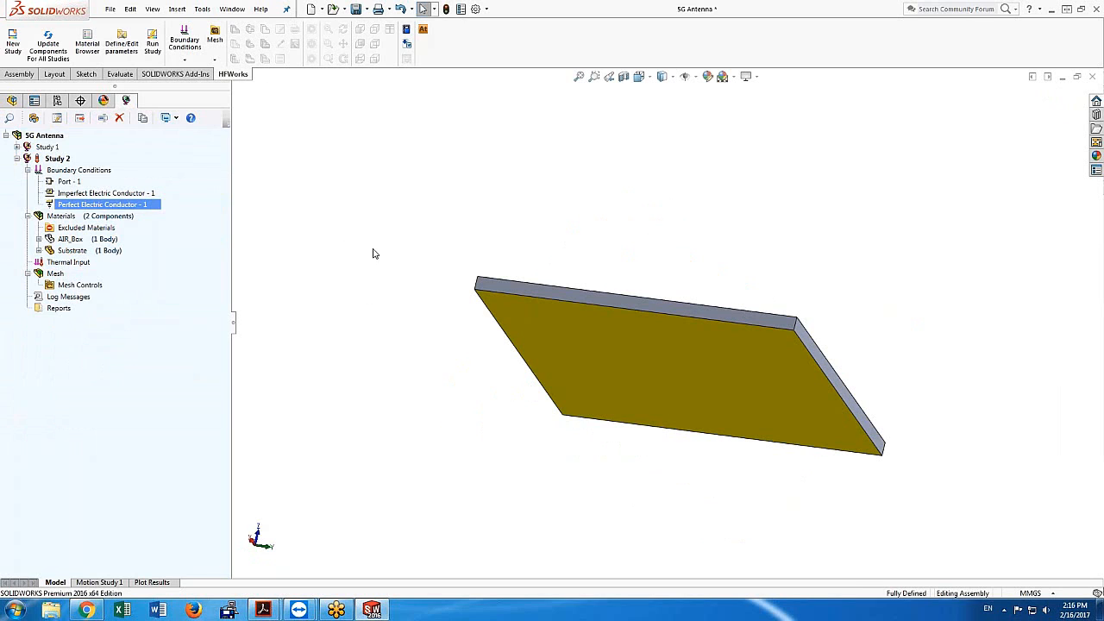
Assign Air to the AIR_Box and CuFlon from the HFW Materials Substrates category to the Substrate in Study 2
middle_drag(373, 253, 440, 382)
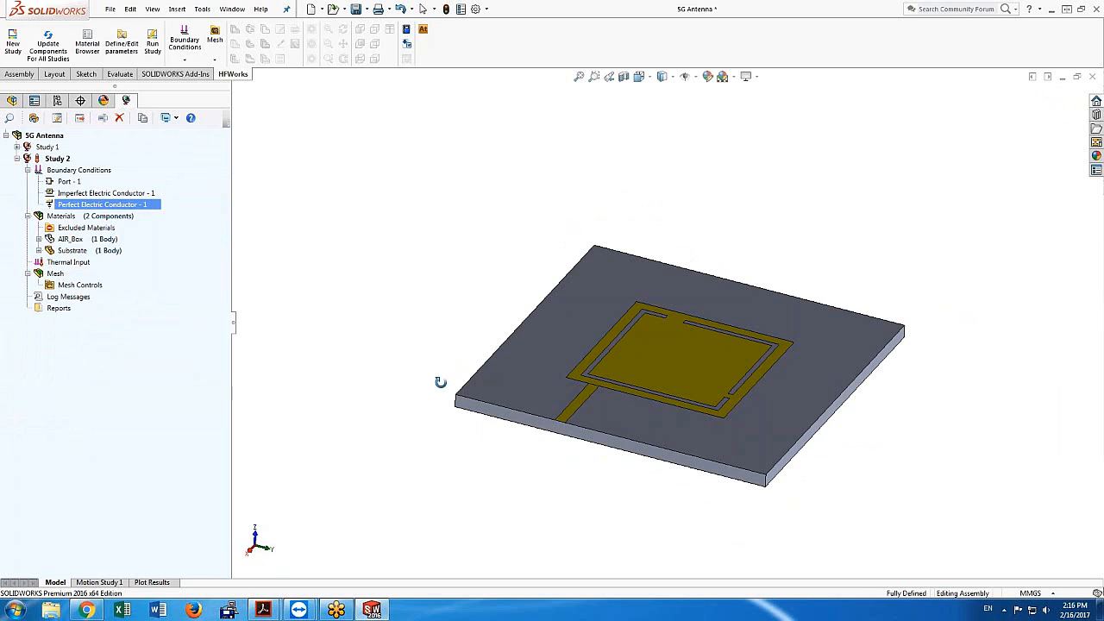
click(75, 239)
double_click(77, 242)
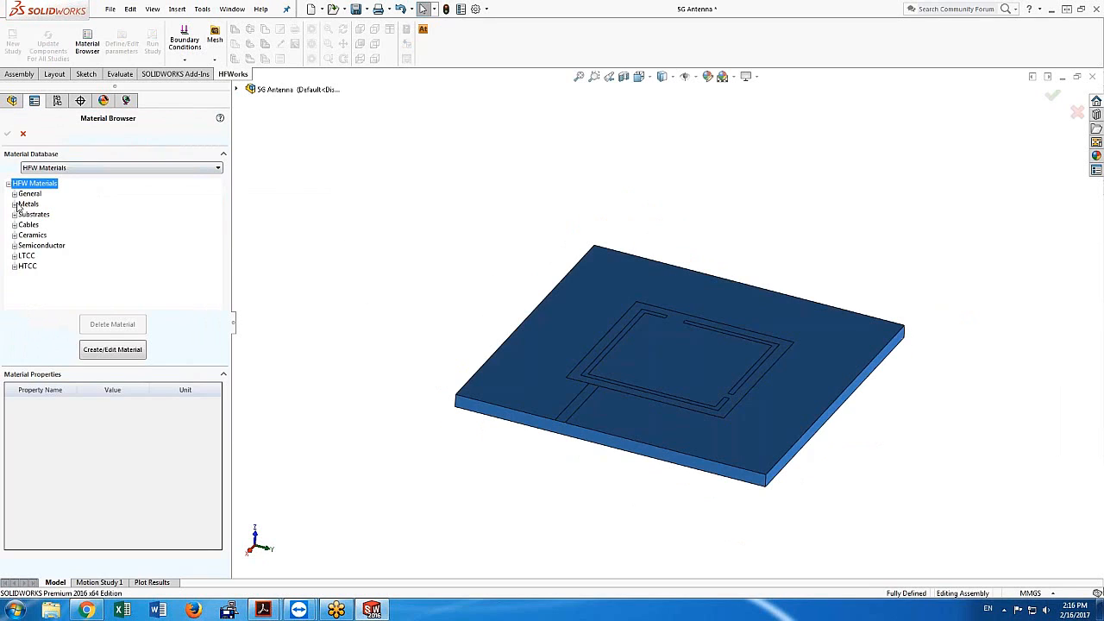
click(15, 185)
click(15, 185)
click(13, 214)
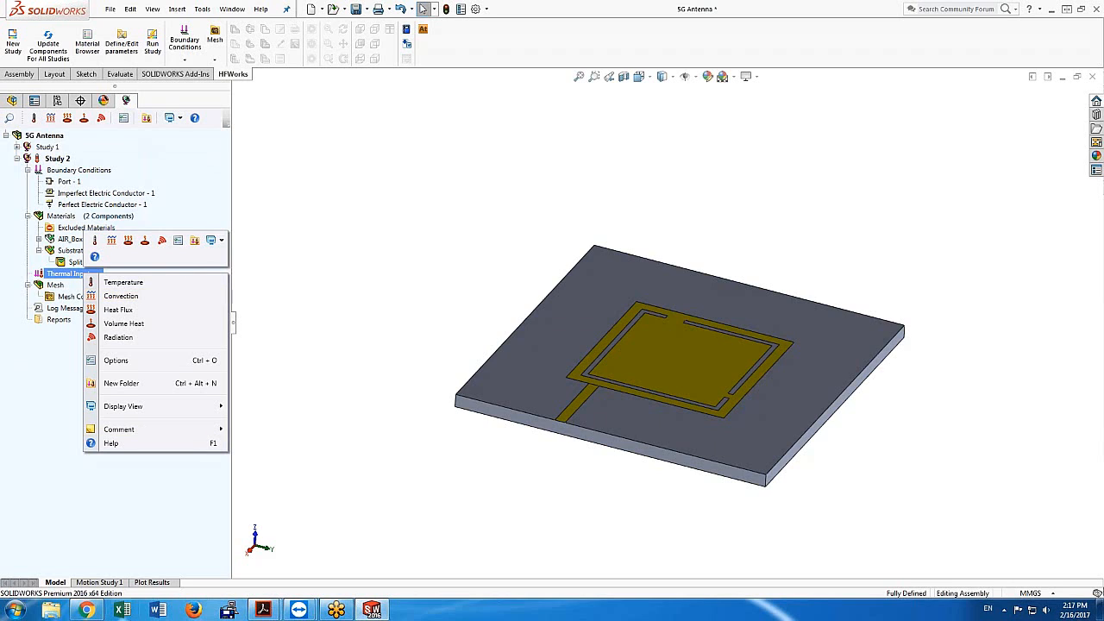
Add a convection thermal input on the AIR_Box component with a coefficient of 10 W/(m^2.K) and 300 K ambient temperature
click(111, 297)
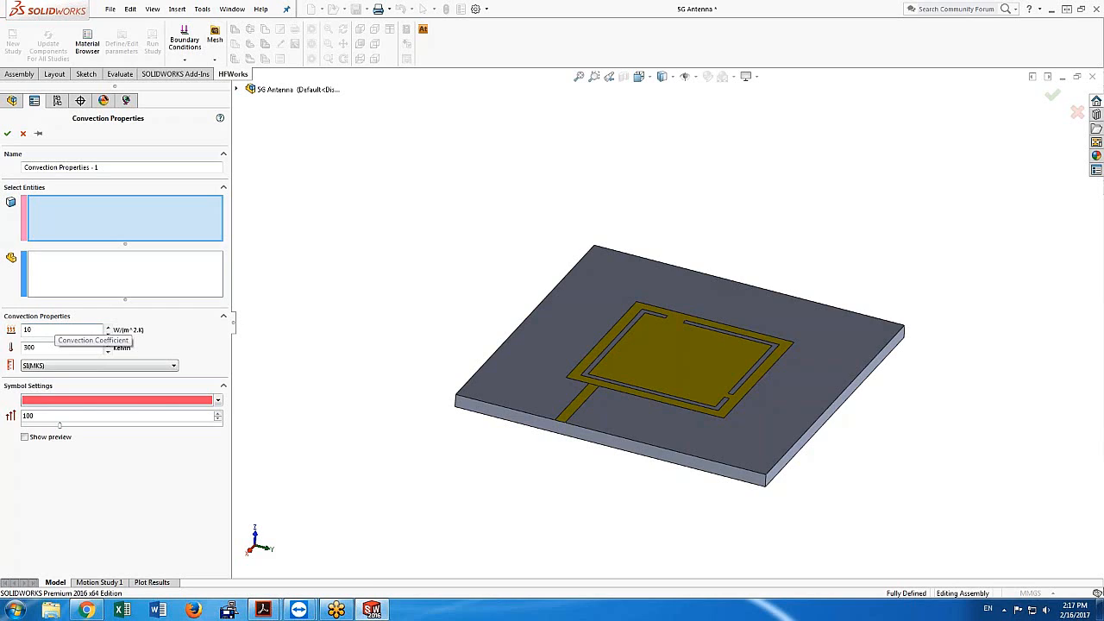
click(236, 89)
click(302, 203)
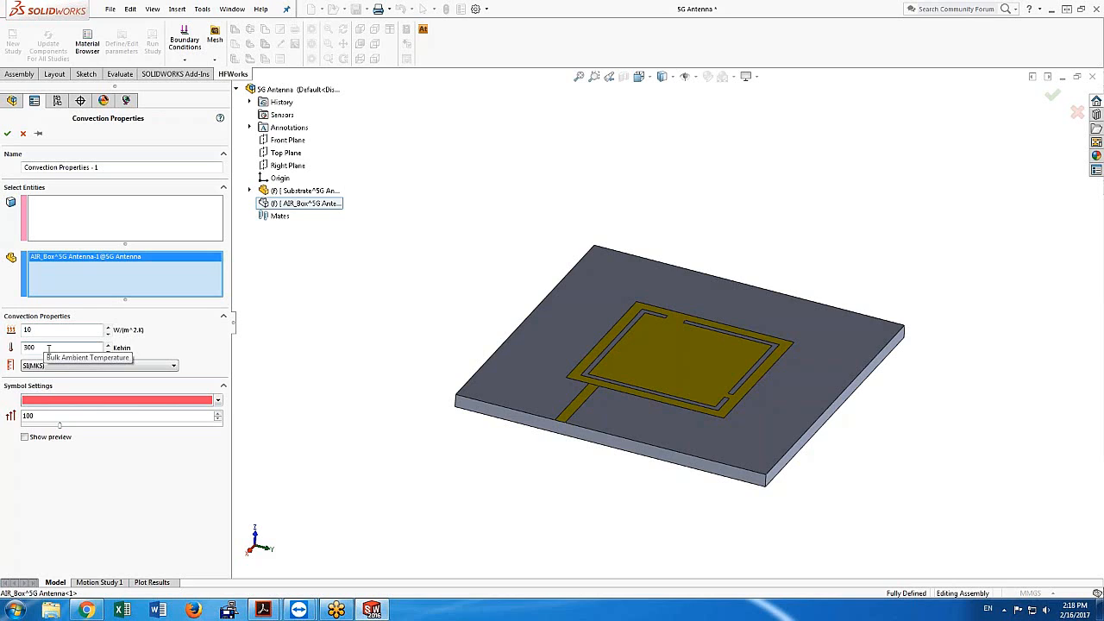
key(Return)
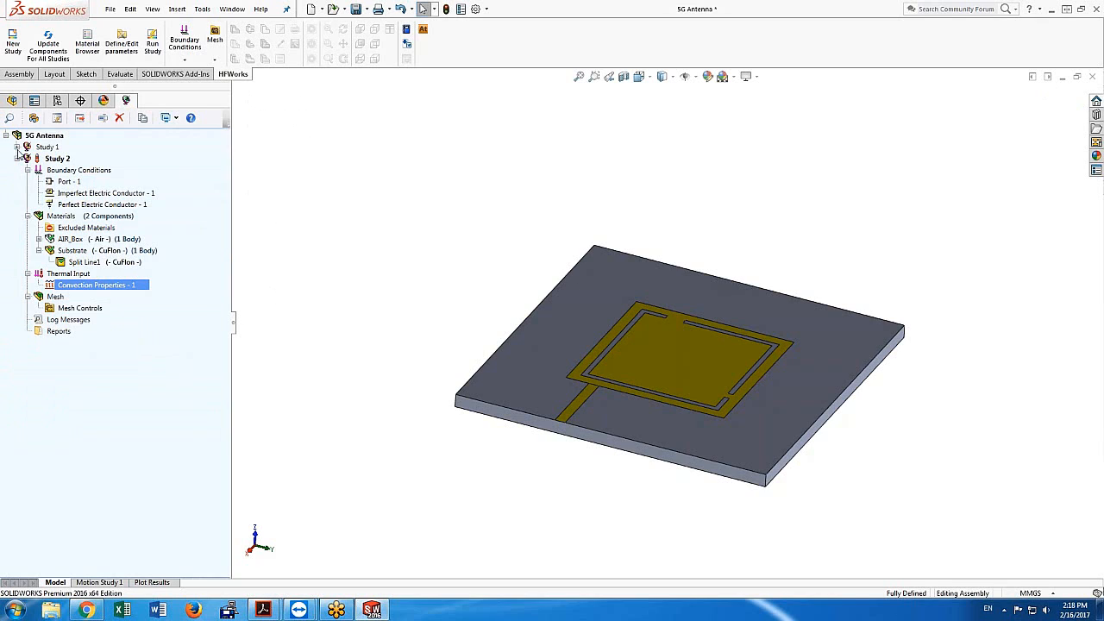
Expand Study 1 and inspect the faces assigned to its Radiation - 1 and Gnd boundary conditions
click(16, 147)
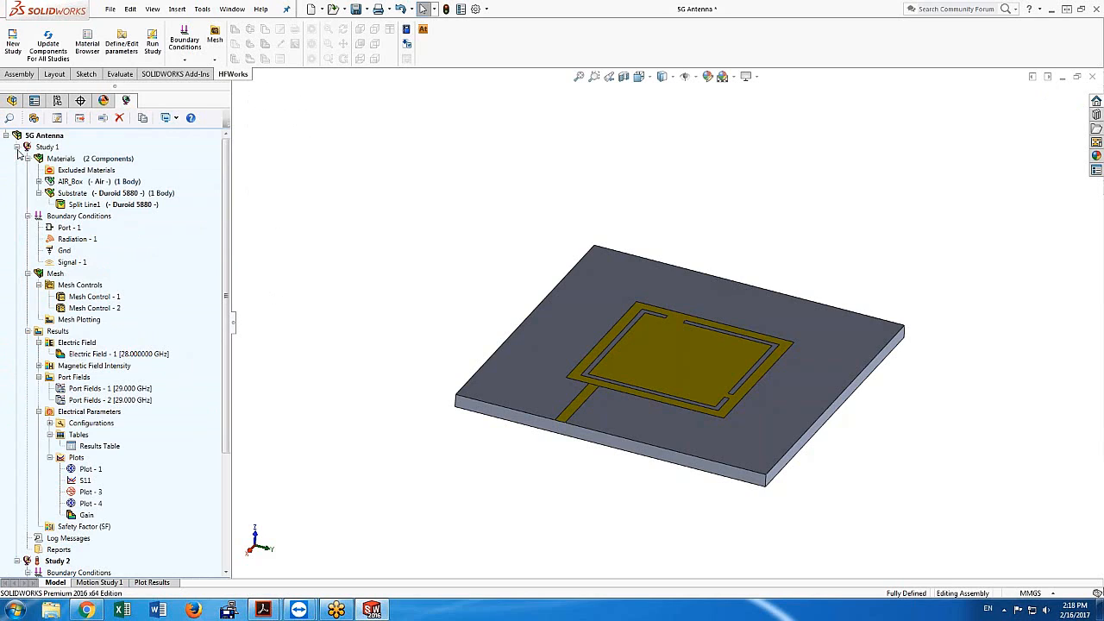
click(80, 240)
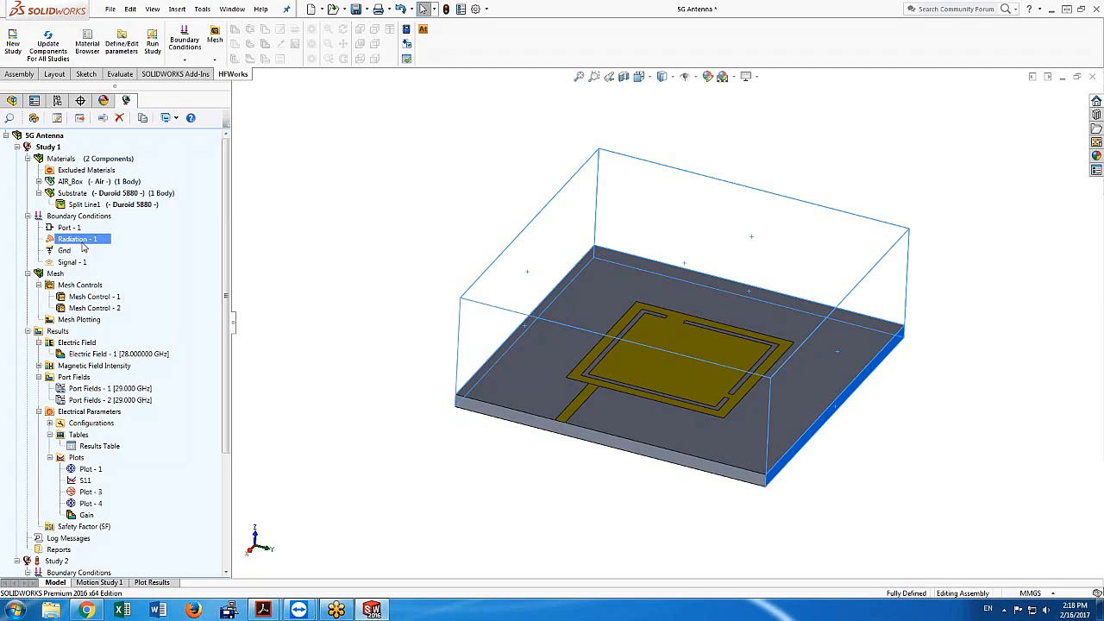
ctrl+click(65, 250)
click(352, 260)
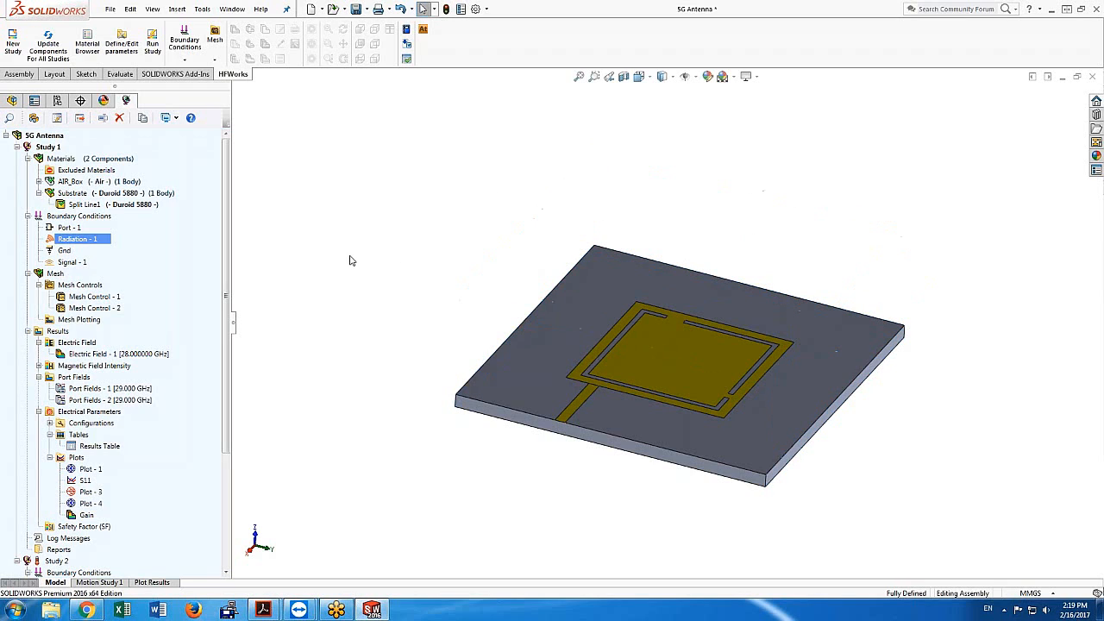
Review Study 1's mesh control options and display its mesh on the antenna
click(82, 286)
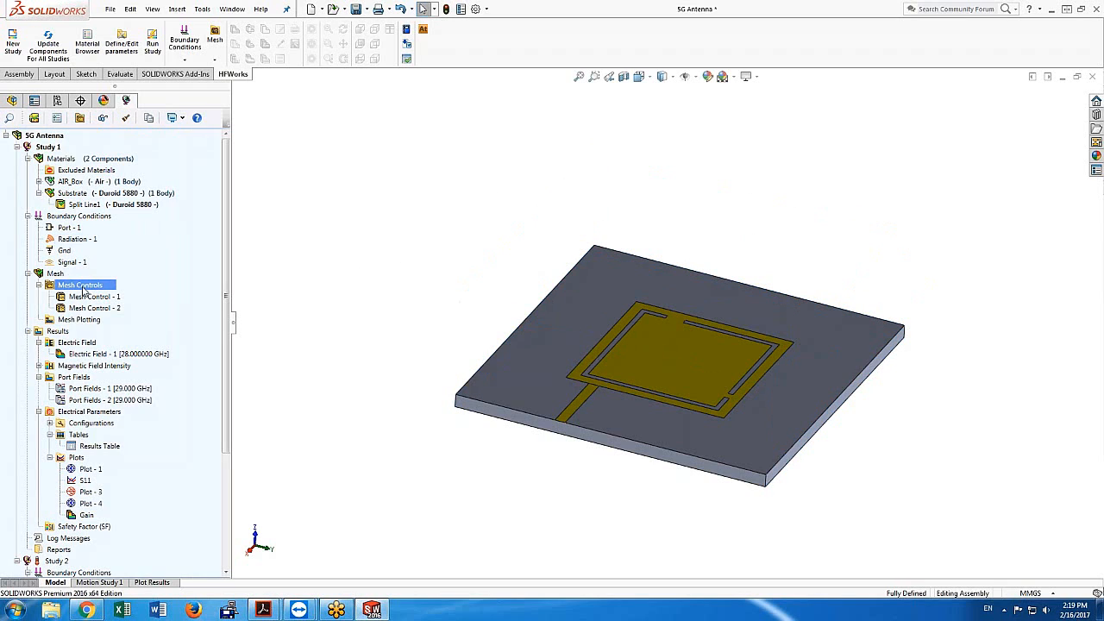
right_click(85, 291)
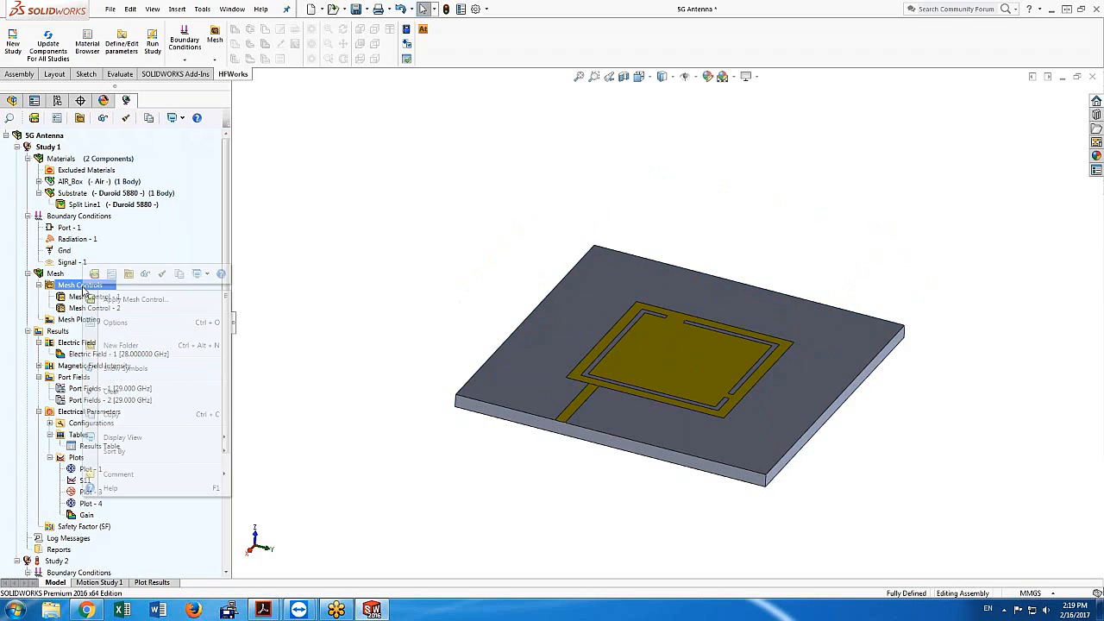
right_click(60, 274)
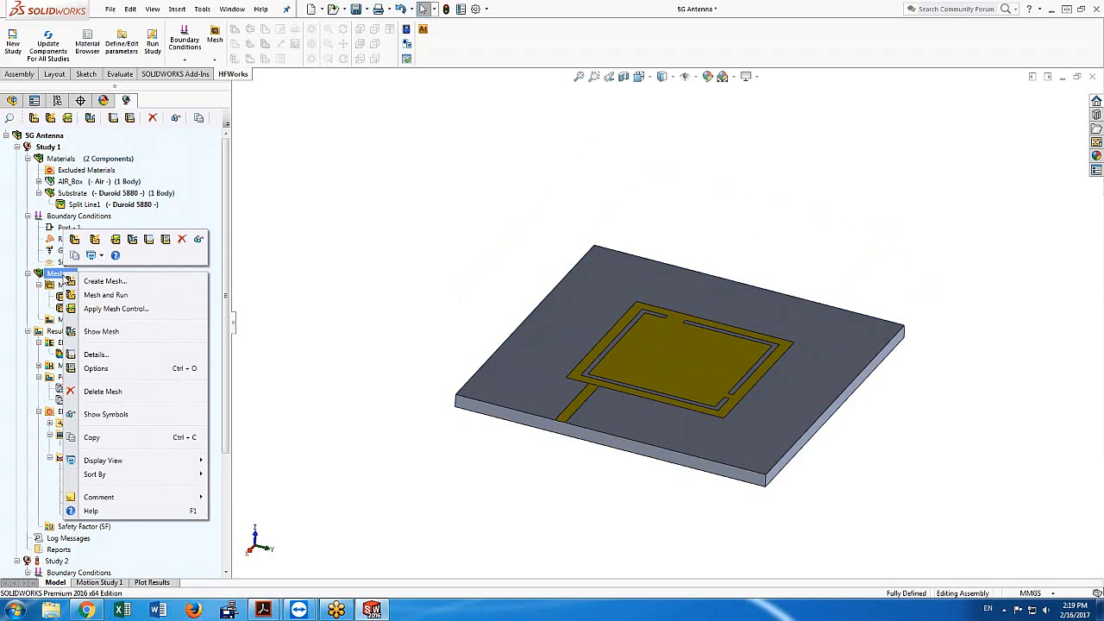
click(134, 333)
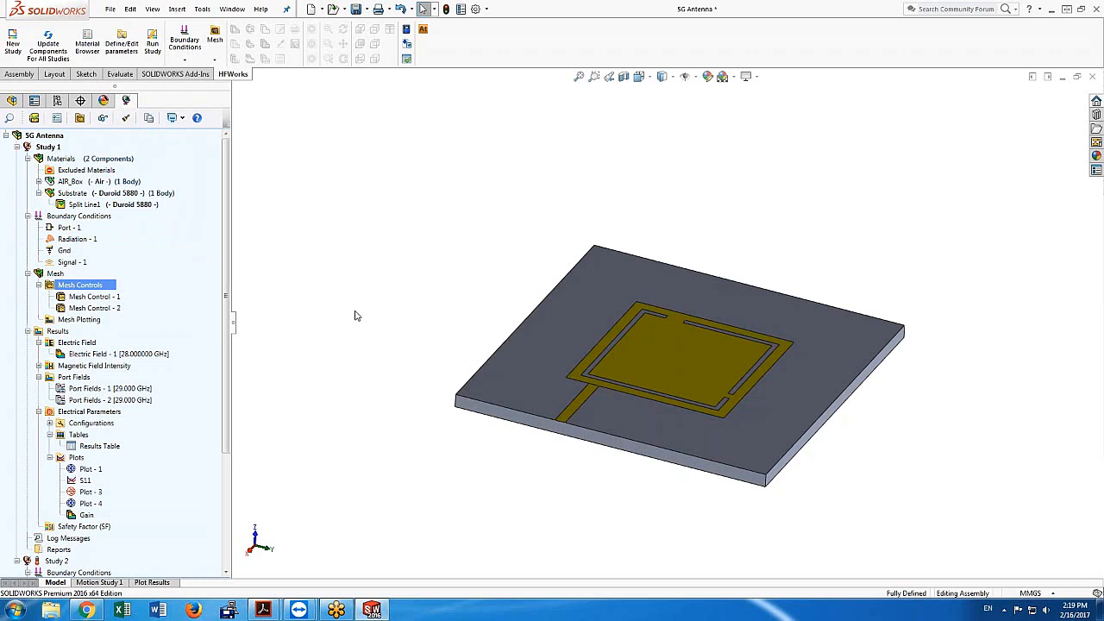
Start a mesh control in Study 2 and add the antenna patch's edges to its selection
drag(229, 417, 231, 535)
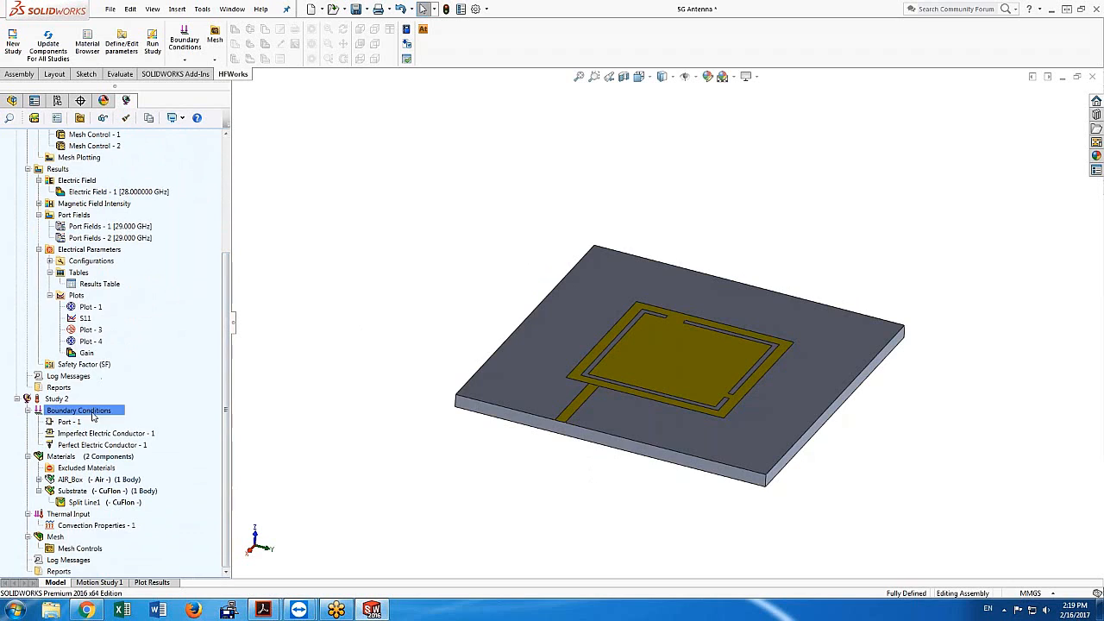
click(61, 400)
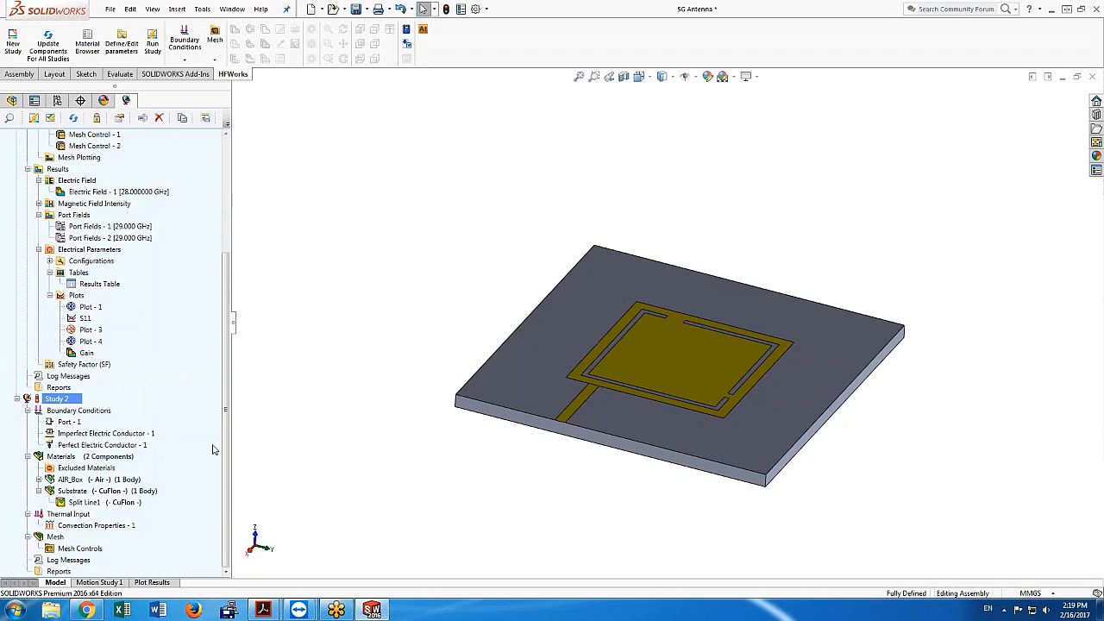
click(107, 412)
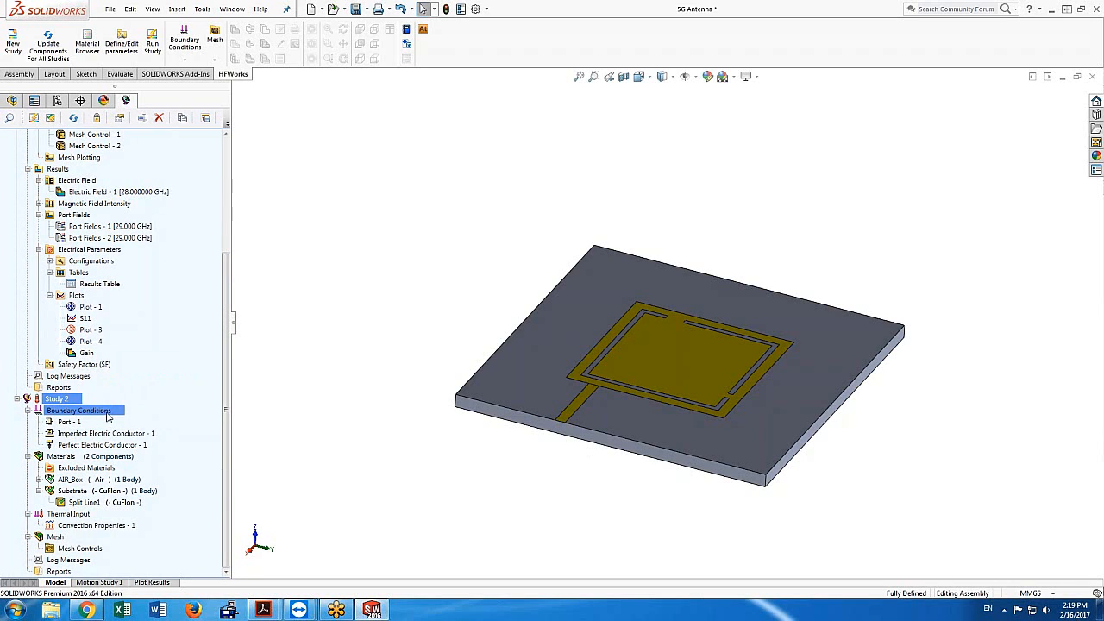
click(681, 346)
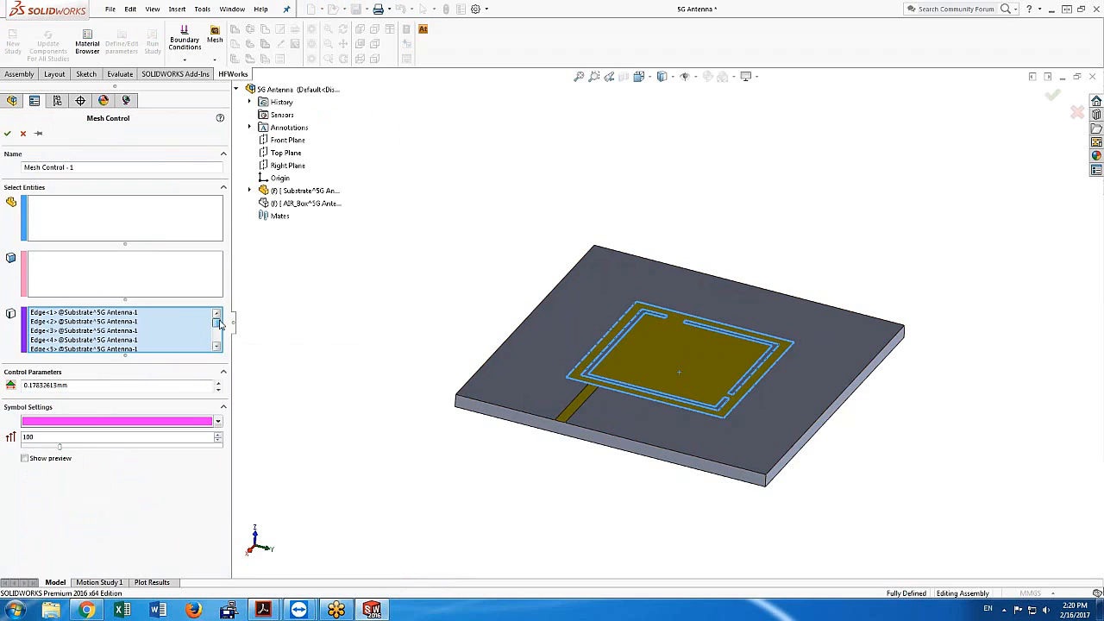
Check the edges selected for the mesh control and accept it with an element size of 0.17832613 mm
scroll(218, 335, down, 1)
click(218, 335)
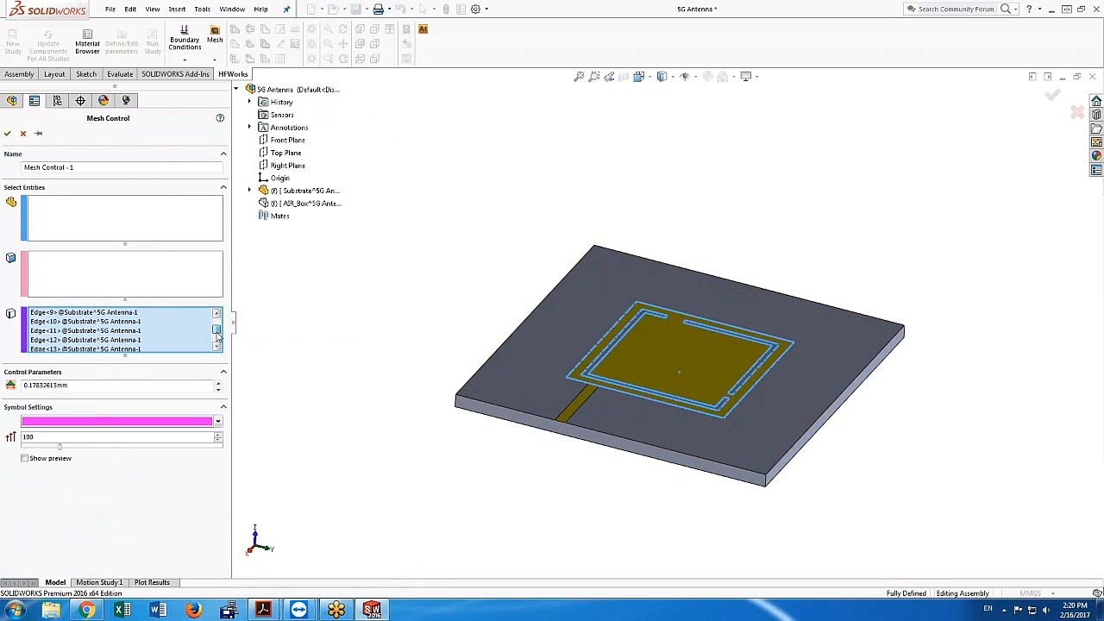
click(218, 337)
drag(217, 334, 216, 331)
double_click(75, 384)
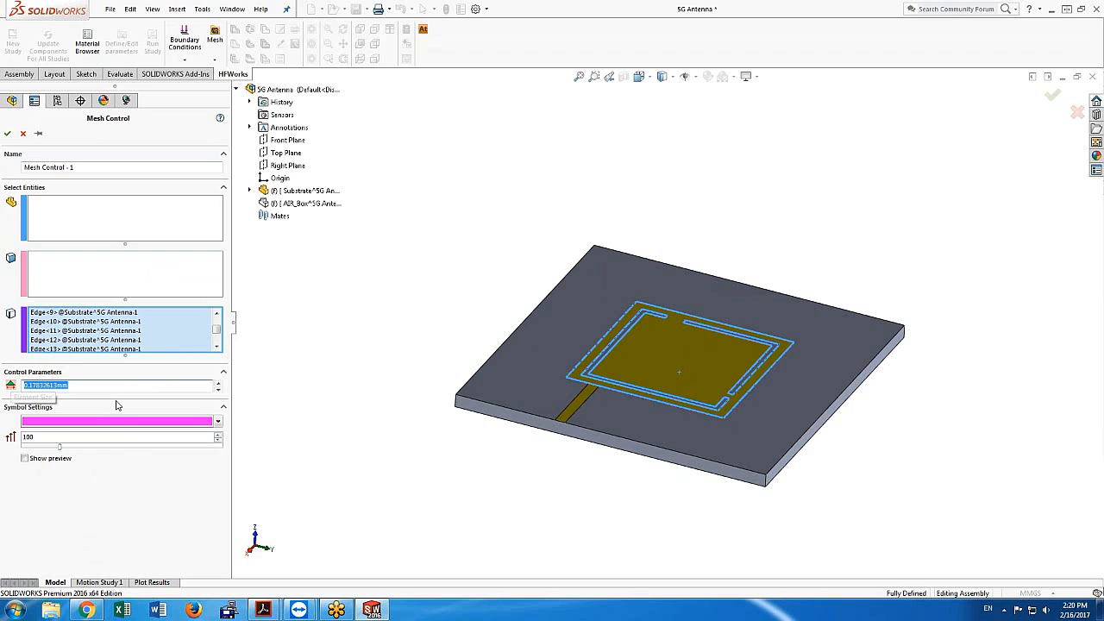
click(115, 386)
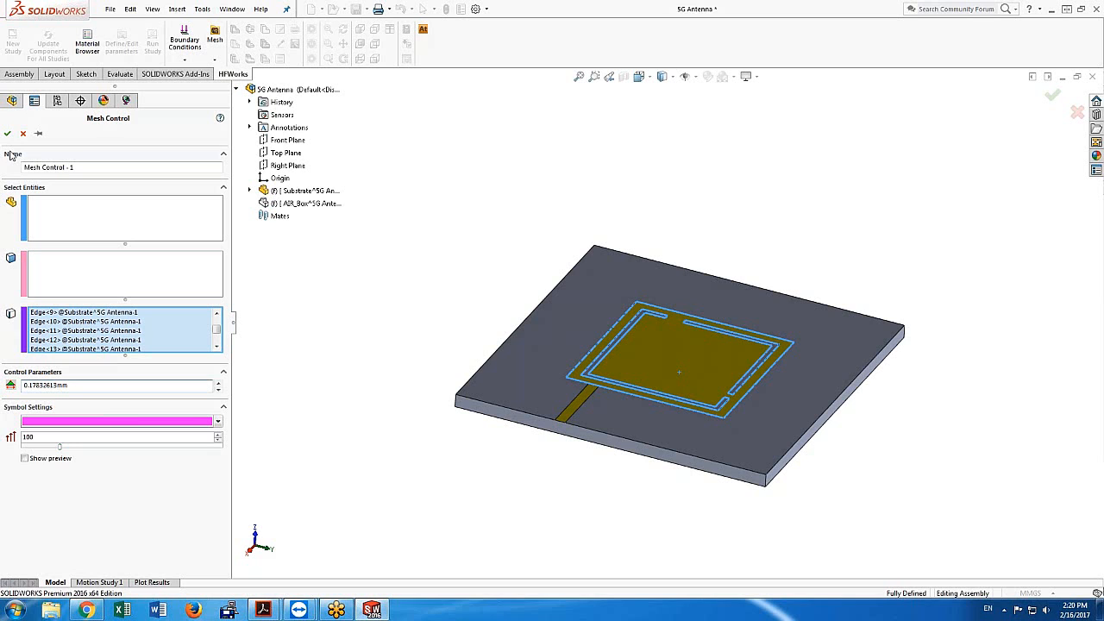
click(7, 133)
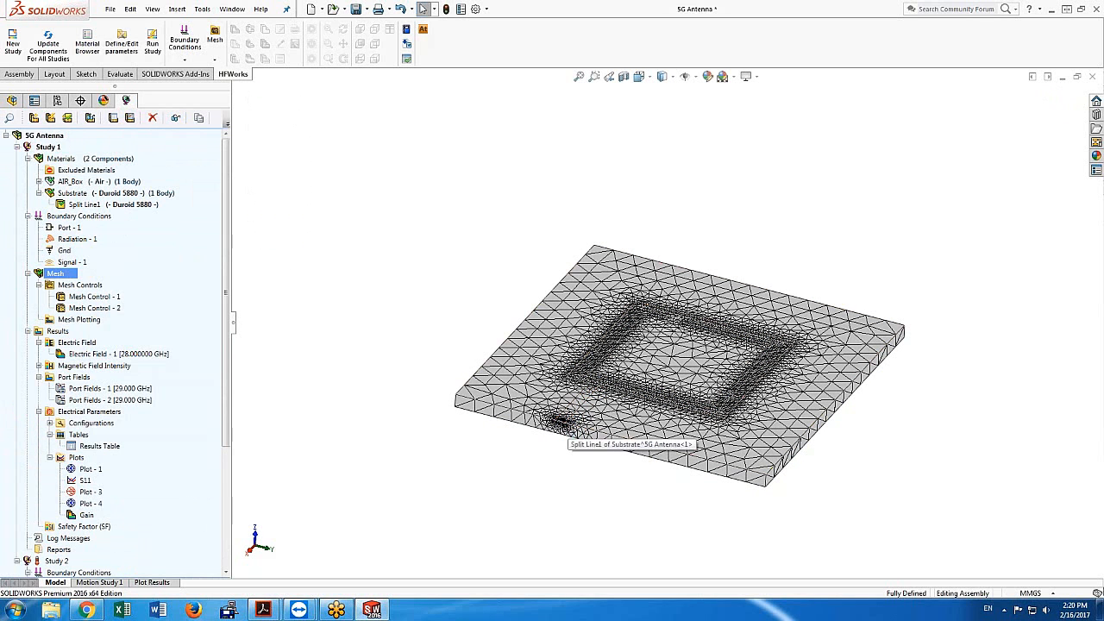
Examine the meshed antenna, and play and stop the phase animation of Study 1's Electric Field - 1 plot at 28 GHz
middle_drag(560, 515, 629, 517)
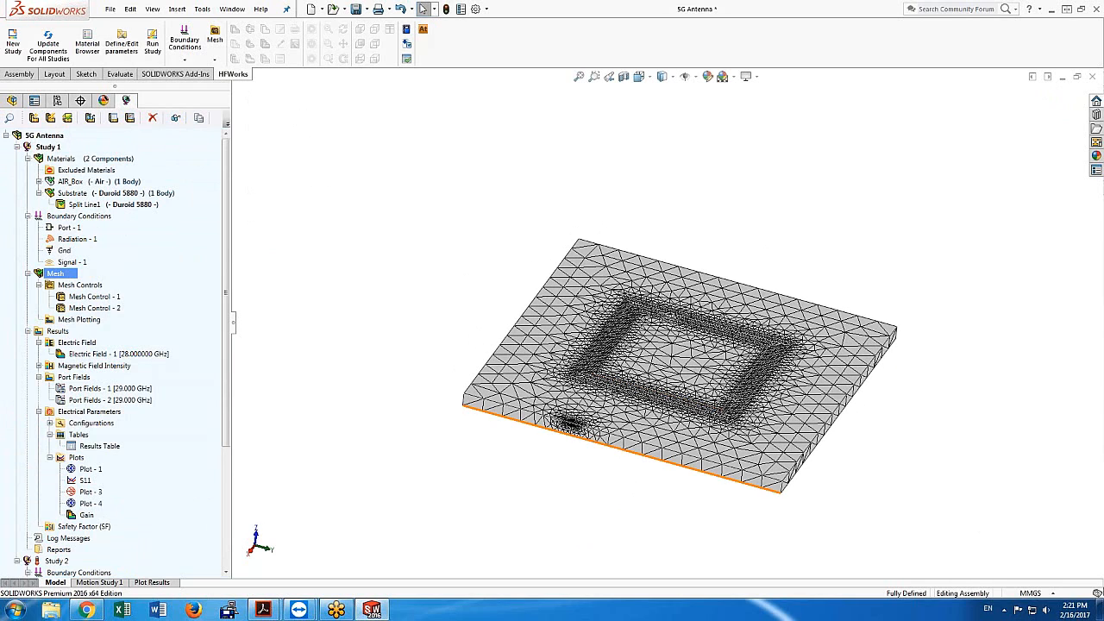
middle_drag(629, 371, 642, 317)
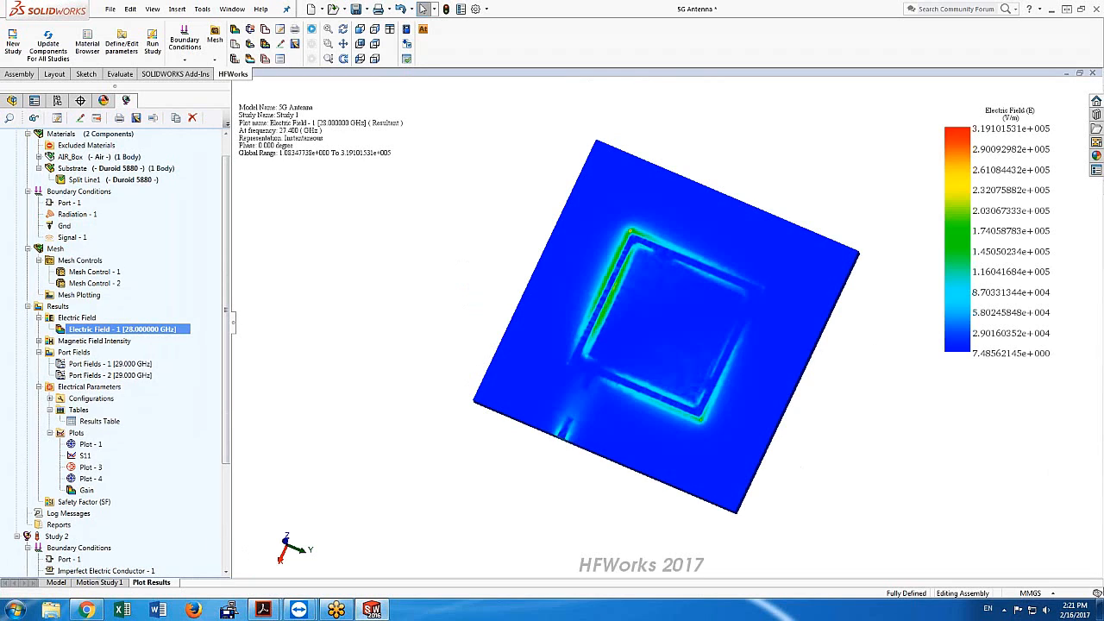
right_click(95, 329)
mouse_move(163, 394)
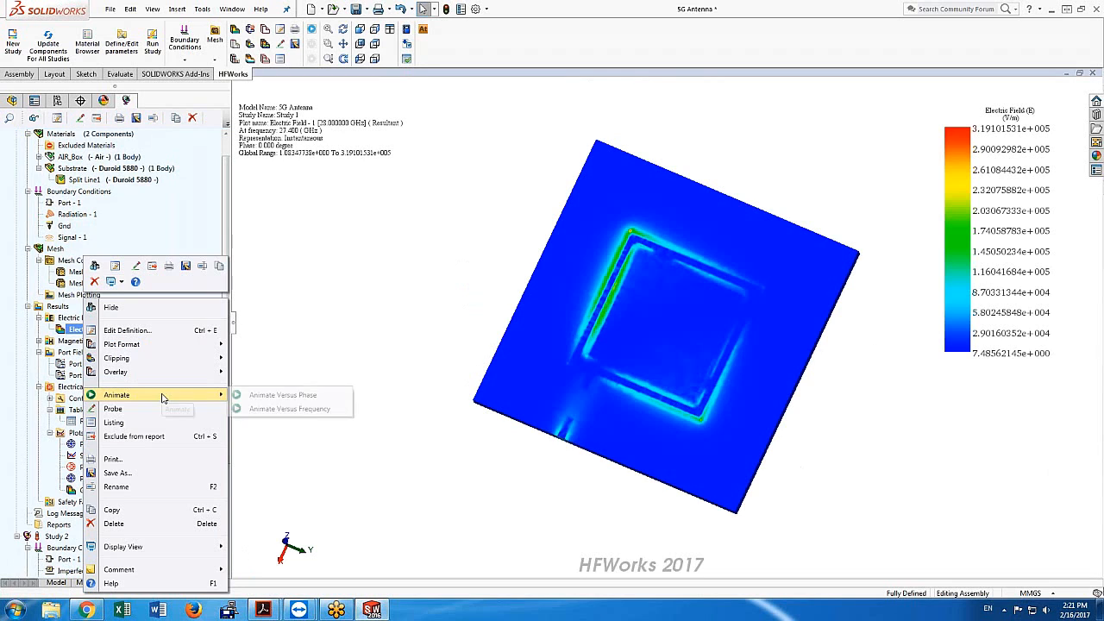
click(287, 399)
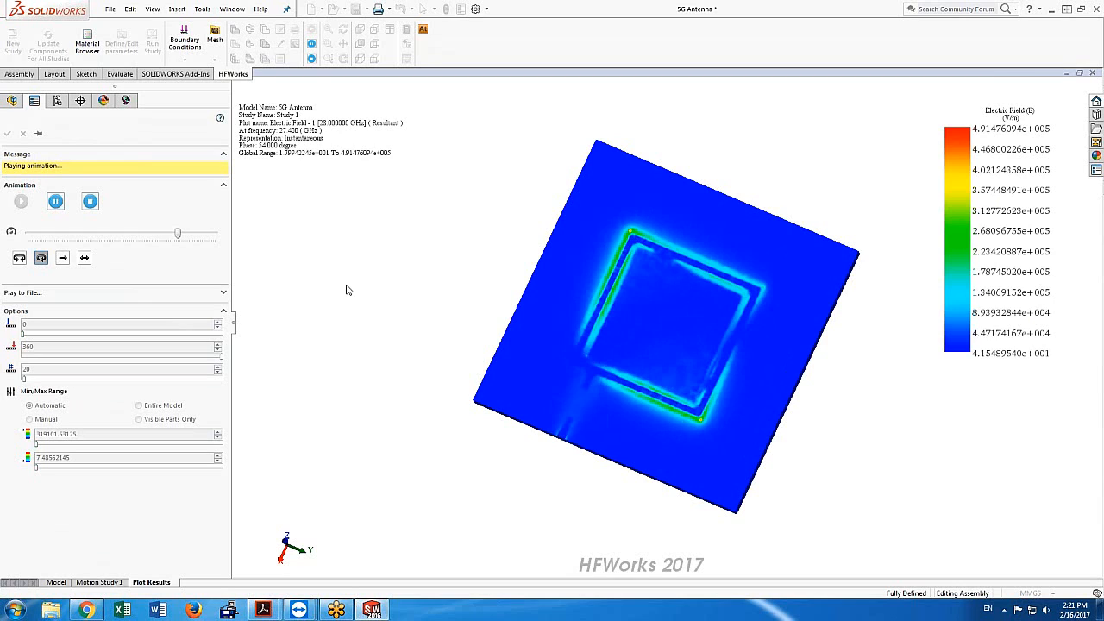
click(90, 201)
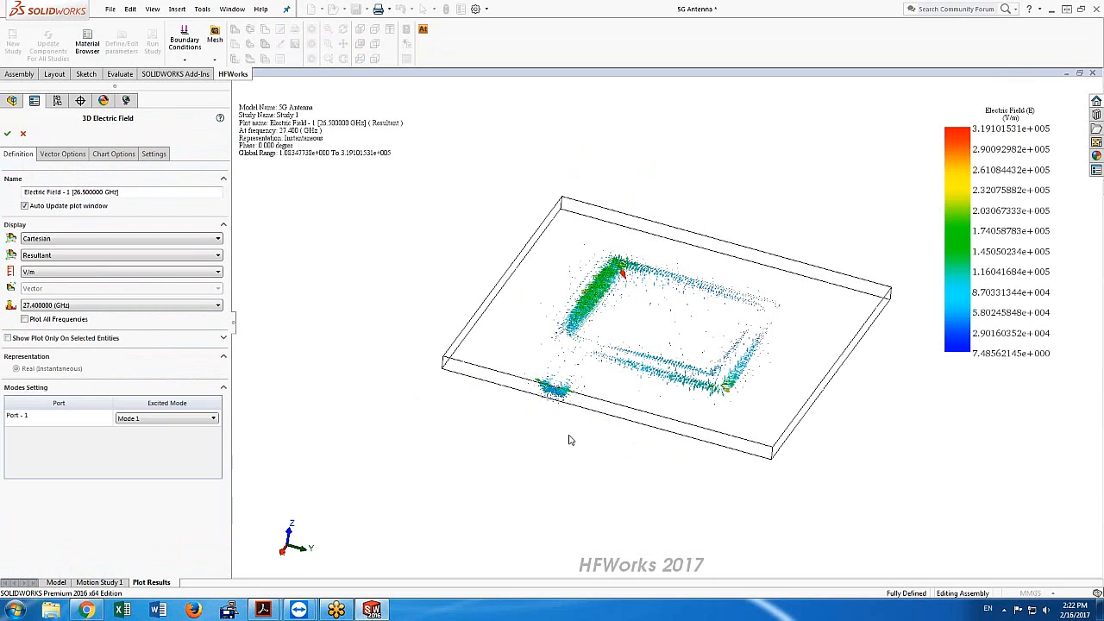
Examine the electric field vectors at 27.4 GHz around the port and along the patch edges
scroll(558, 376, down, 2)
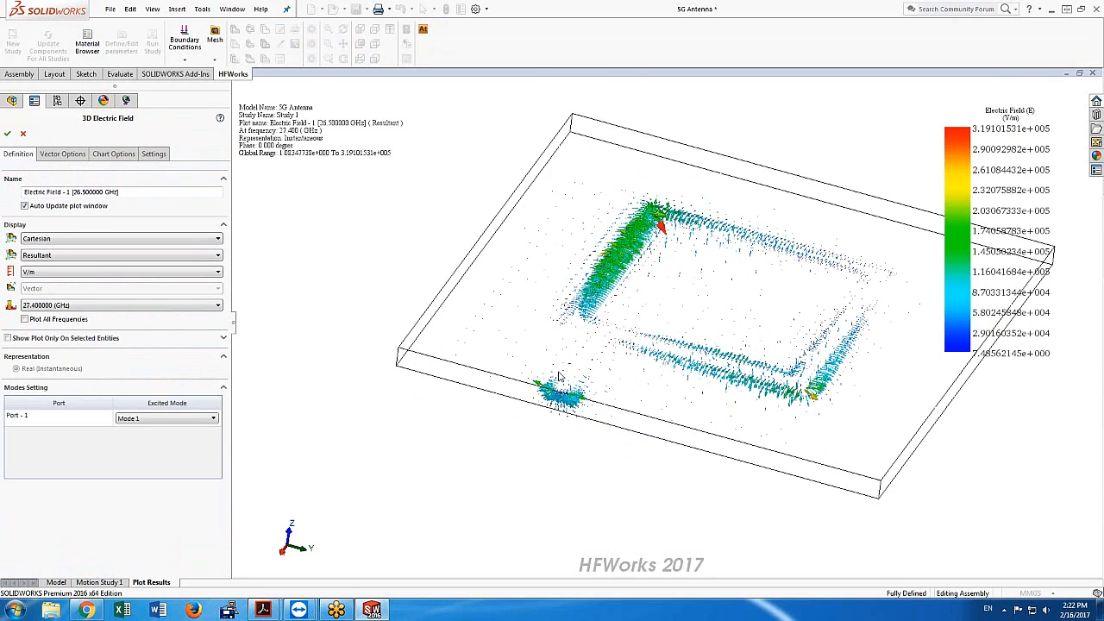
scroll(558, 376, down, 3)
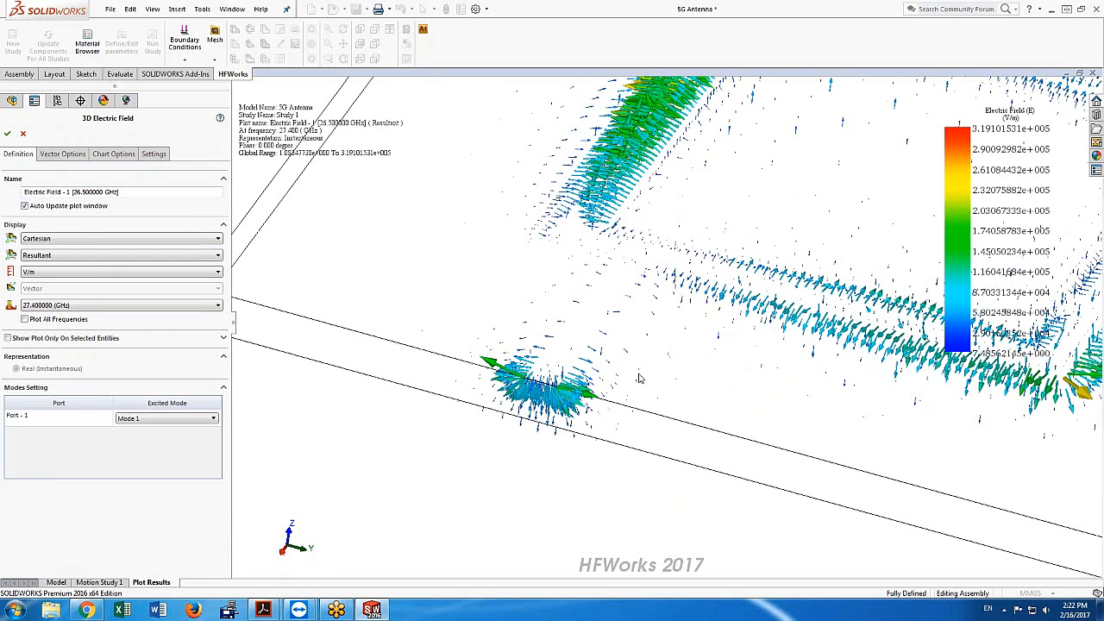
scroll(715, 385, up, 2)
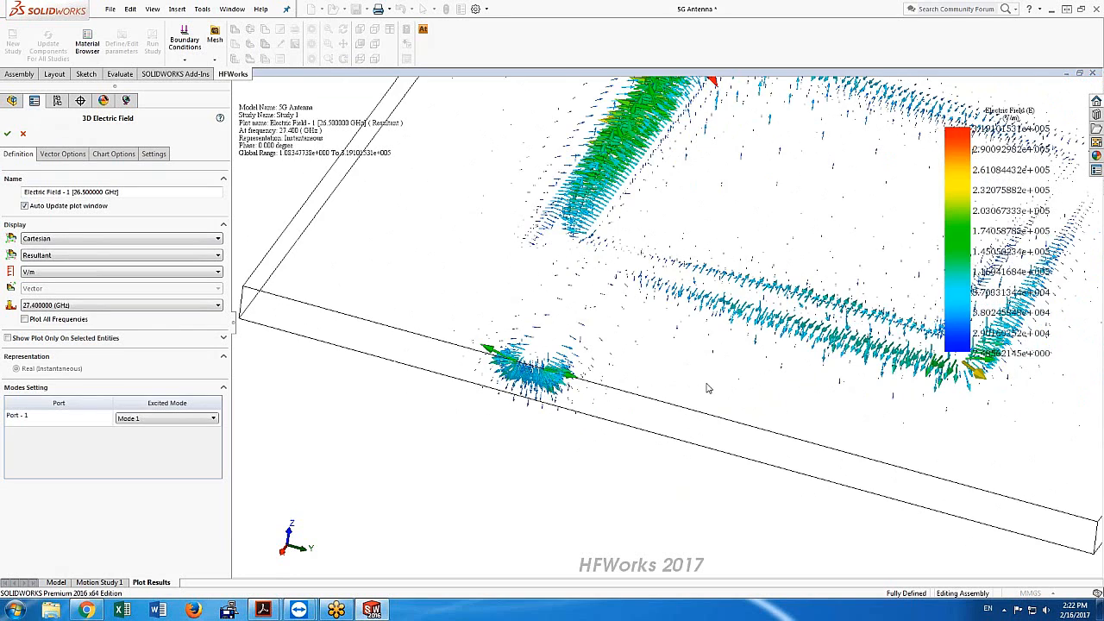
scroll(707, 388, down, 2)
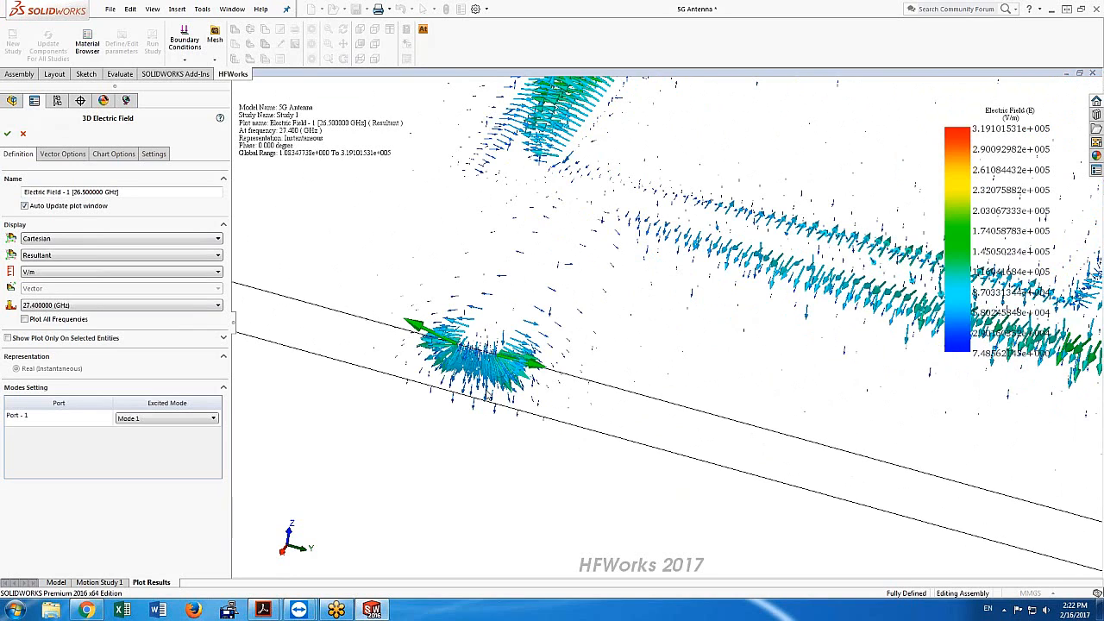
scroll(488, 395, up, 1)
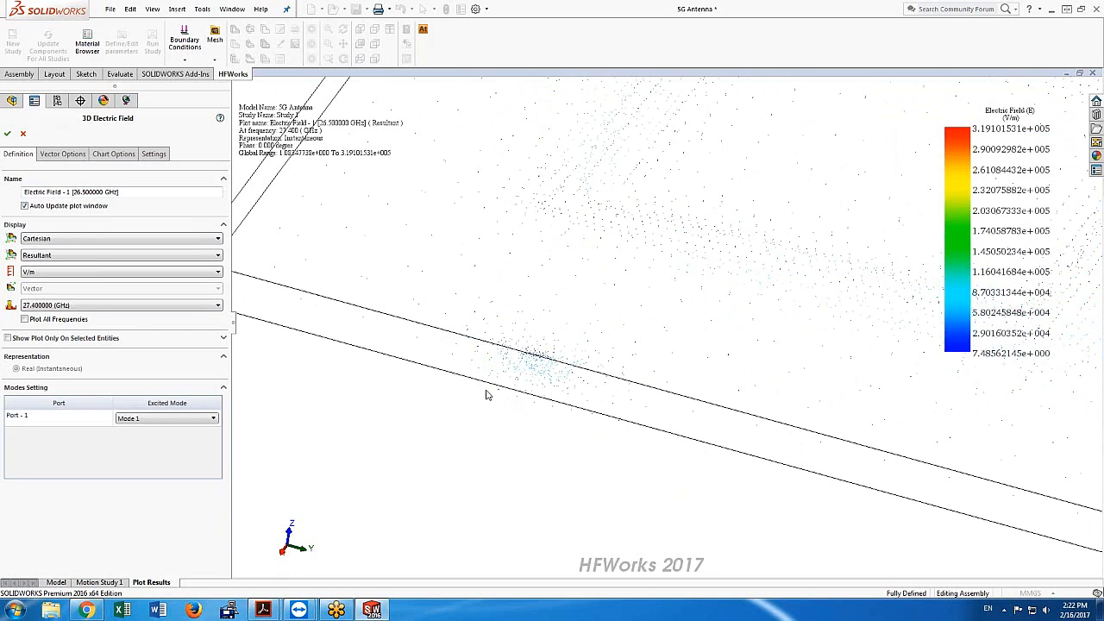
scroll(690, 386, up, 3)
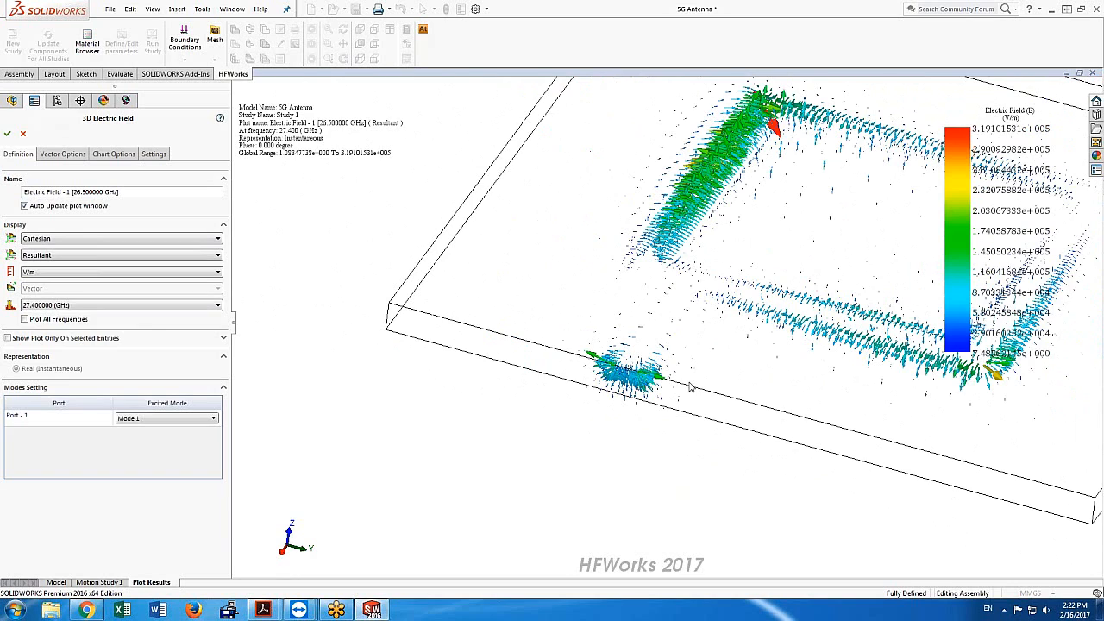
scroll(689, 386, up, 2)
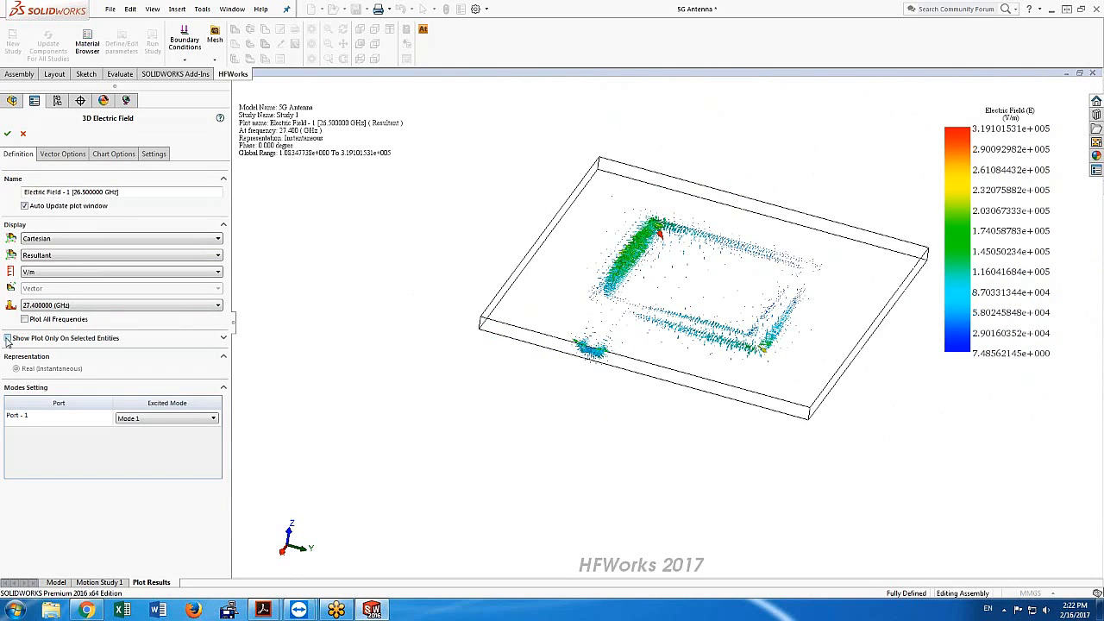
Limit the electric field vector plot to selected entities and pick the substrate in the model
click(8, 339)
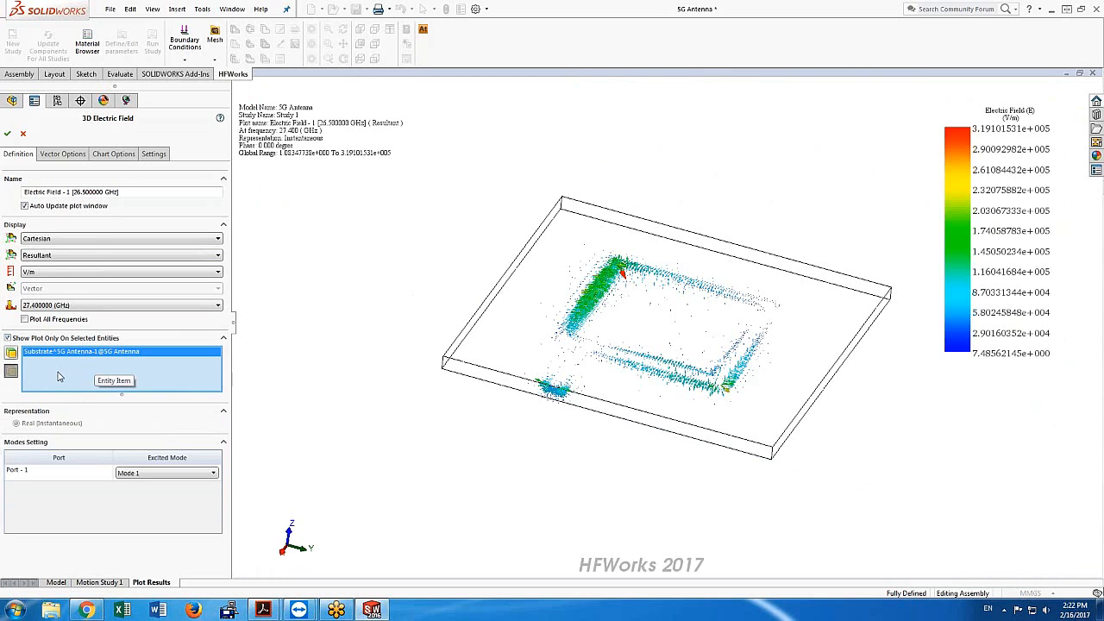
click(10, 353)
click(718, 321)
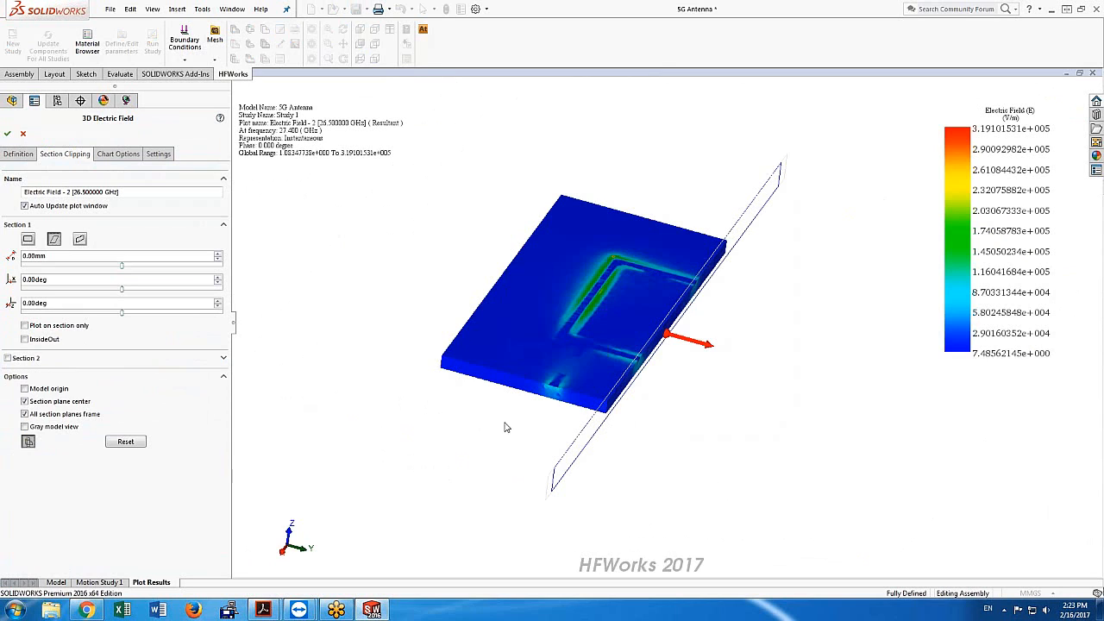
Plot the electric field on the section only and try the other Section 1 orientations, ending with the horizontal plane
click(24, 325)
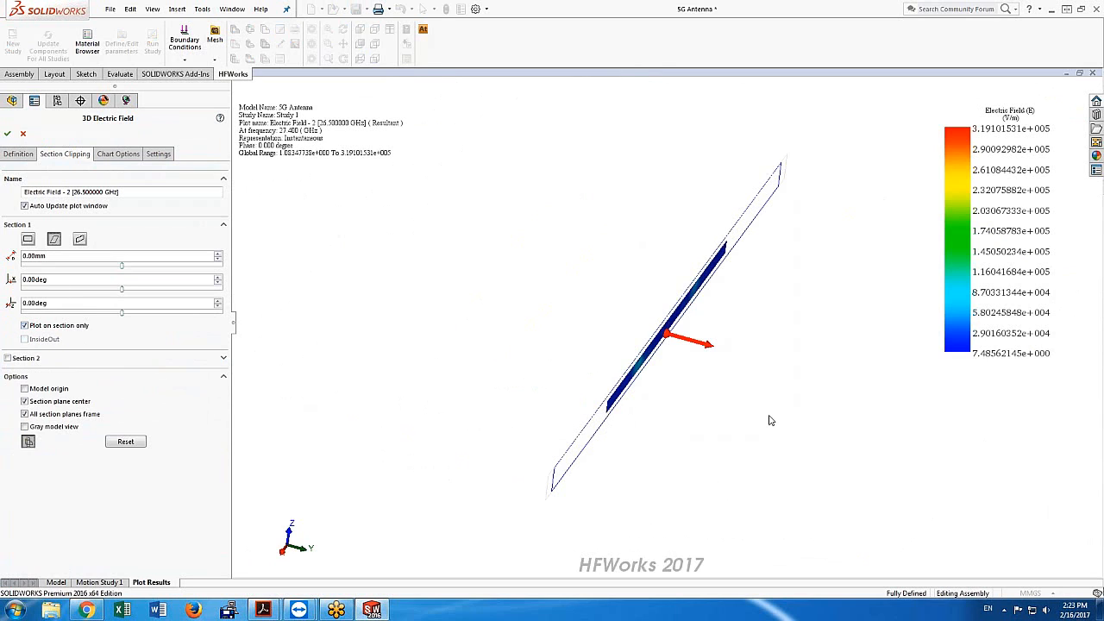
middle_drag(770, 419, 703, 398)
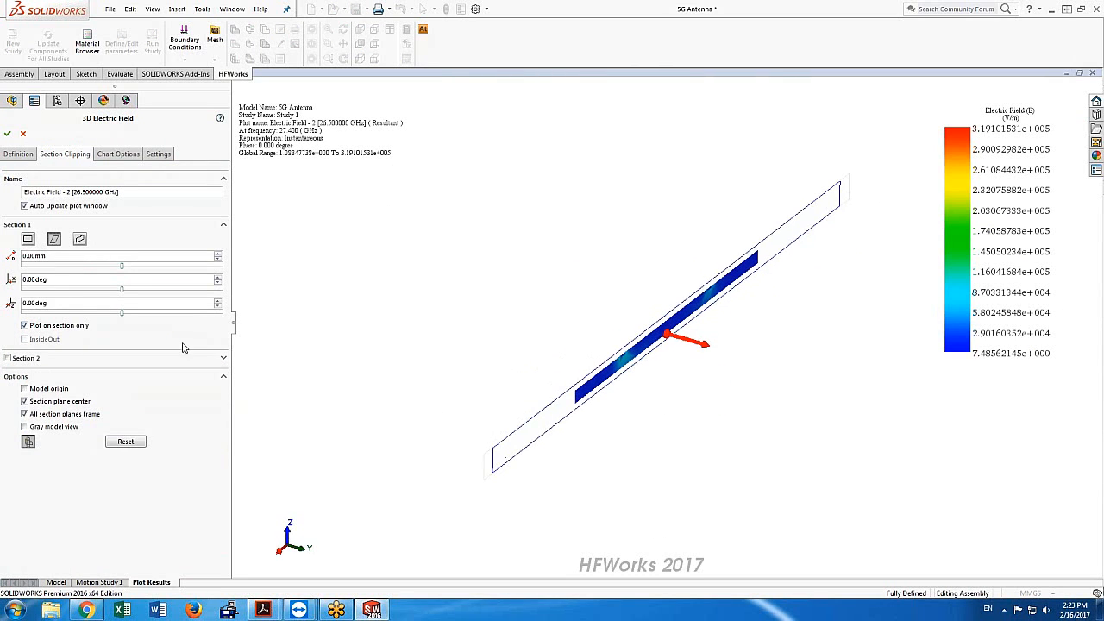
click(79, 238)
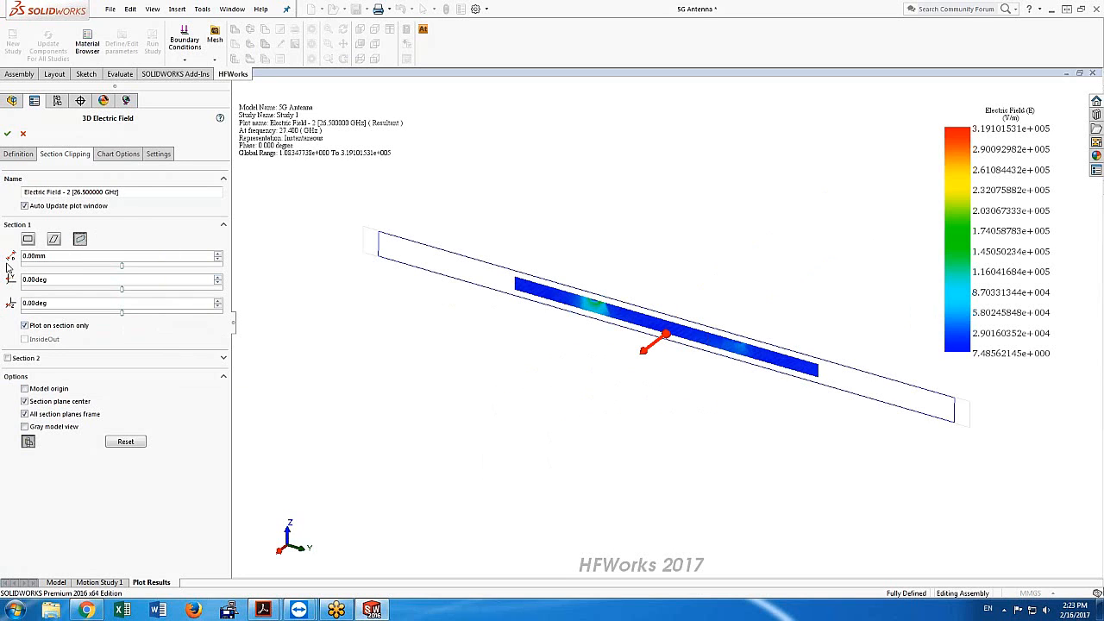
click(27, 239)
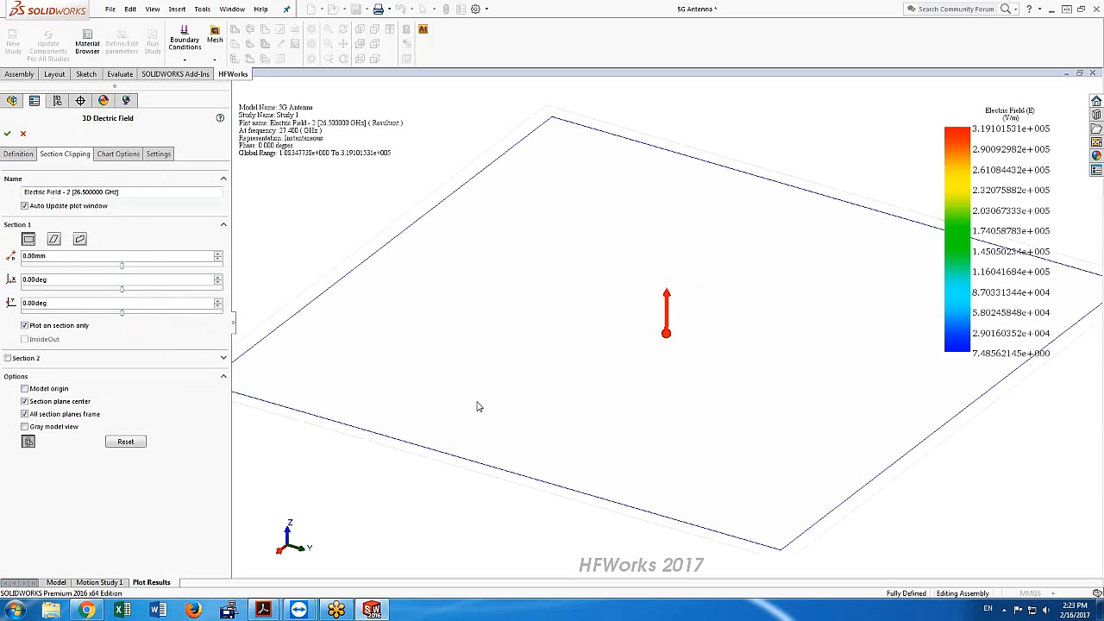
Offset the horizontal Section 1 plane to about 0.22 mm, tilt it 1 degree about X, and accept the clipped plot
drag(483, 376, 484, 367)
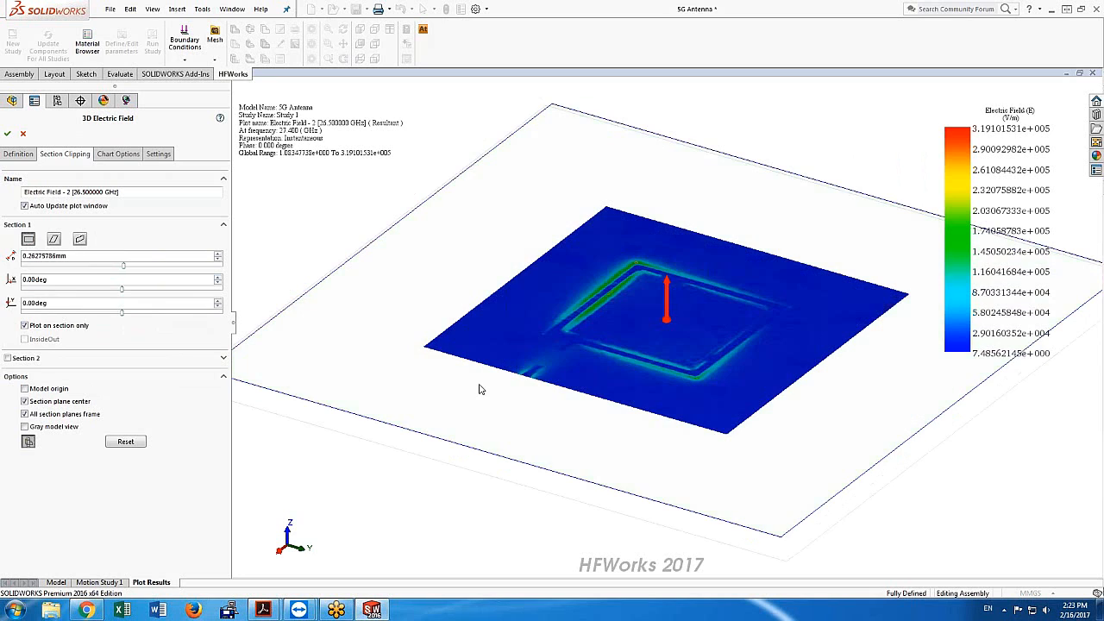
mouse_move(549, 431)
mouse_down()
mouse_move(547, 448)
mouse_move(548, 411)
mouse_move(543, 424)
mouse_up()
scroll(579, 403, down, 2)
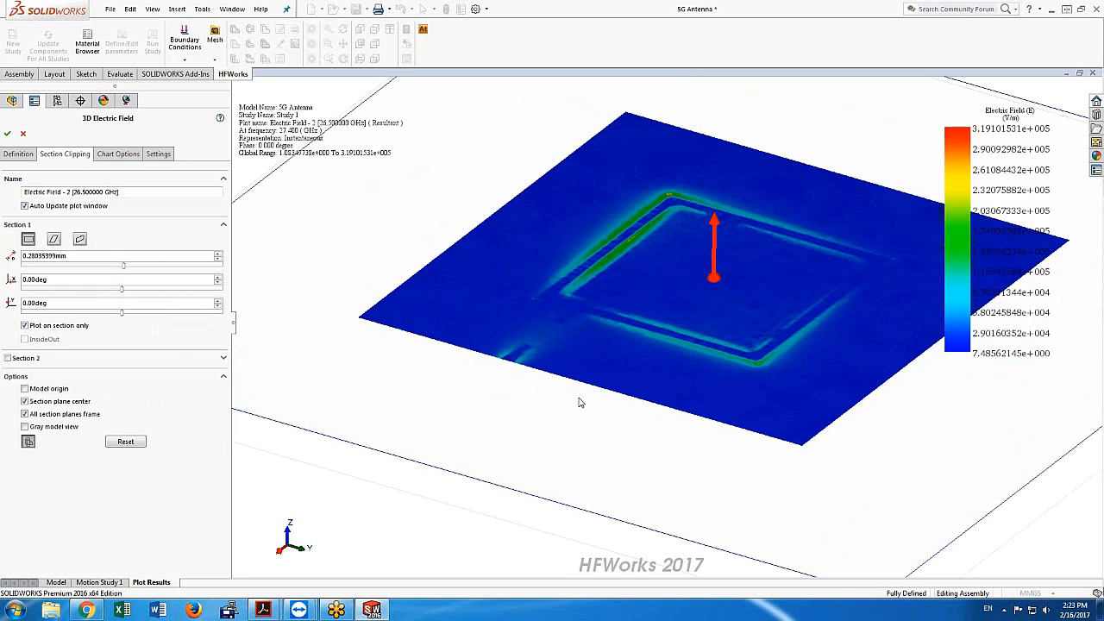
scroll(584, 399, down, 2)
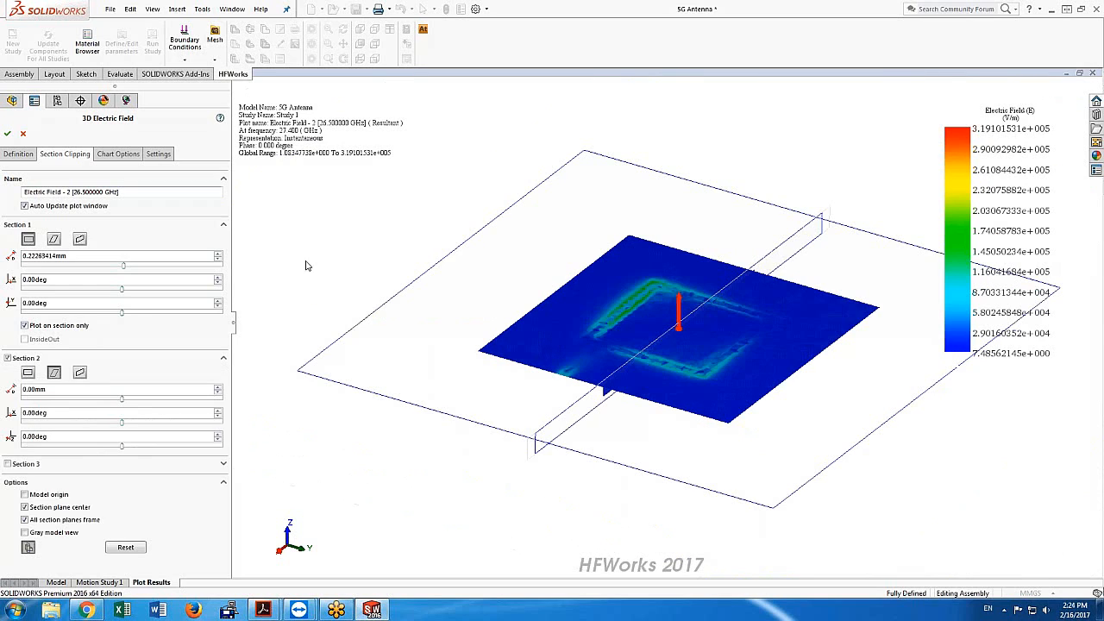
click(218, 281)
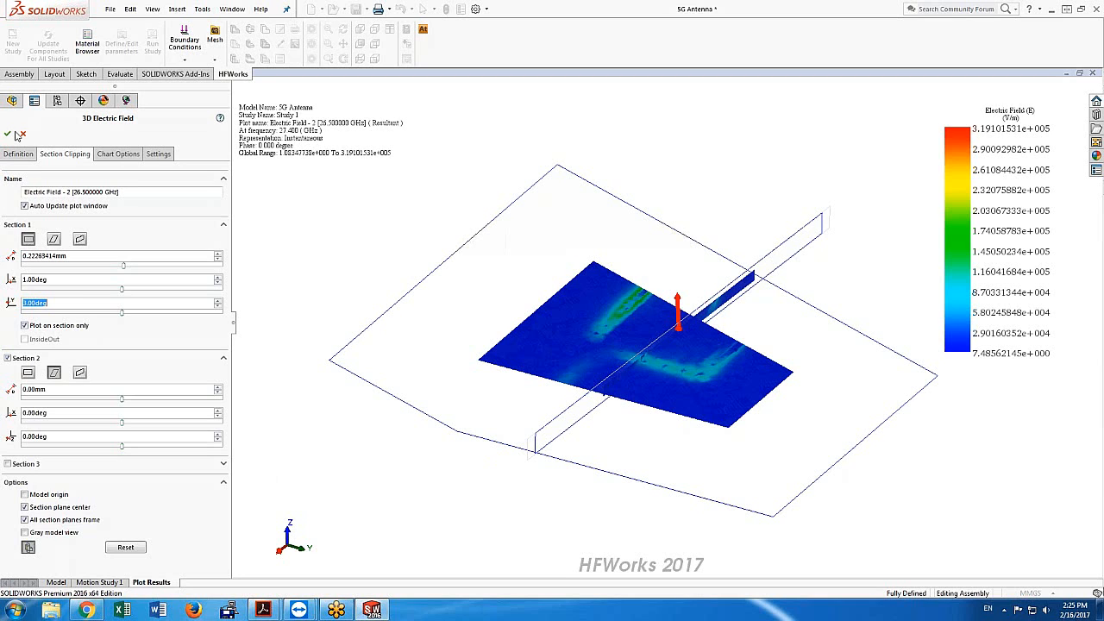
click(8, 136)
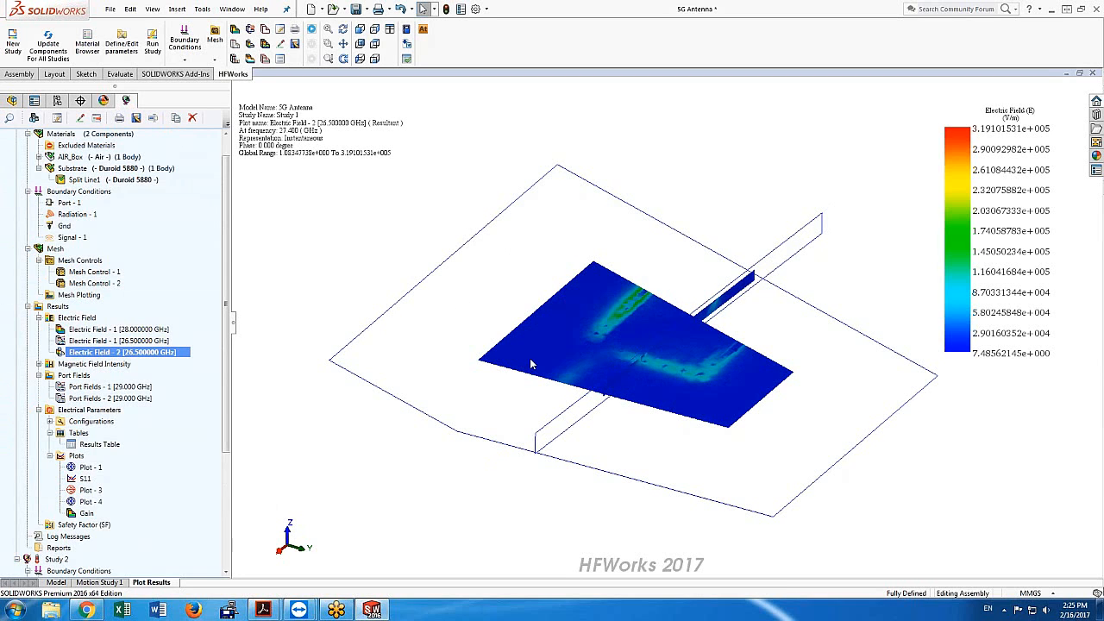
Create a 3D fringe plot of Study 1's magnetic field intensity (H) resultant at 27.4 GHz
right_click(87, 323)
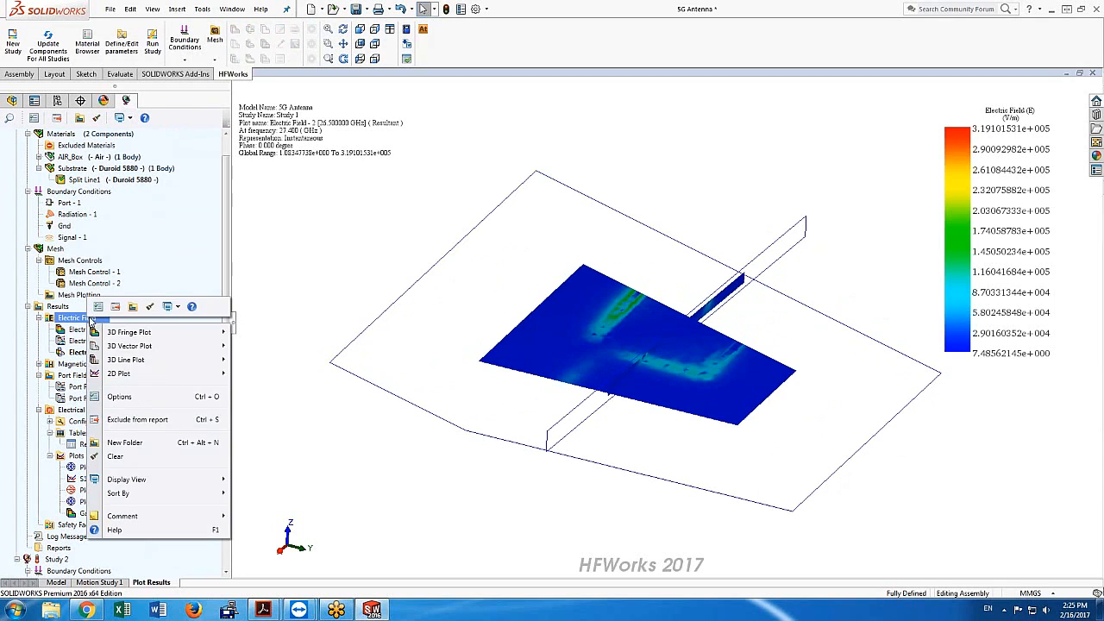
click(55, 374)
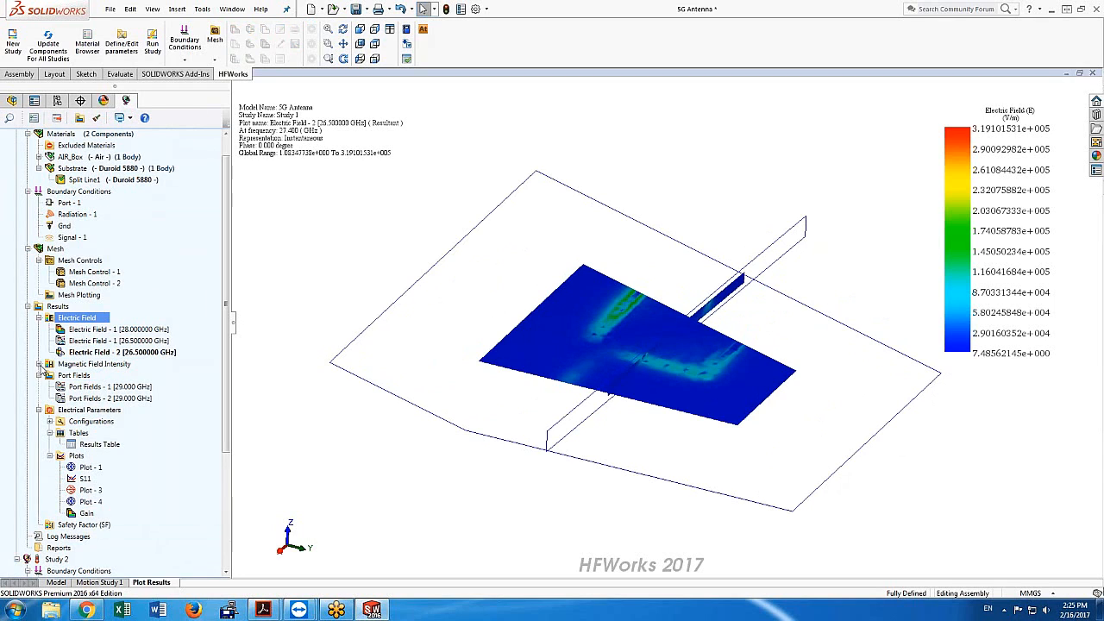
click(39, 364)
right_click(87, 365)
mouse_move(126, 382)
click(273, 382)
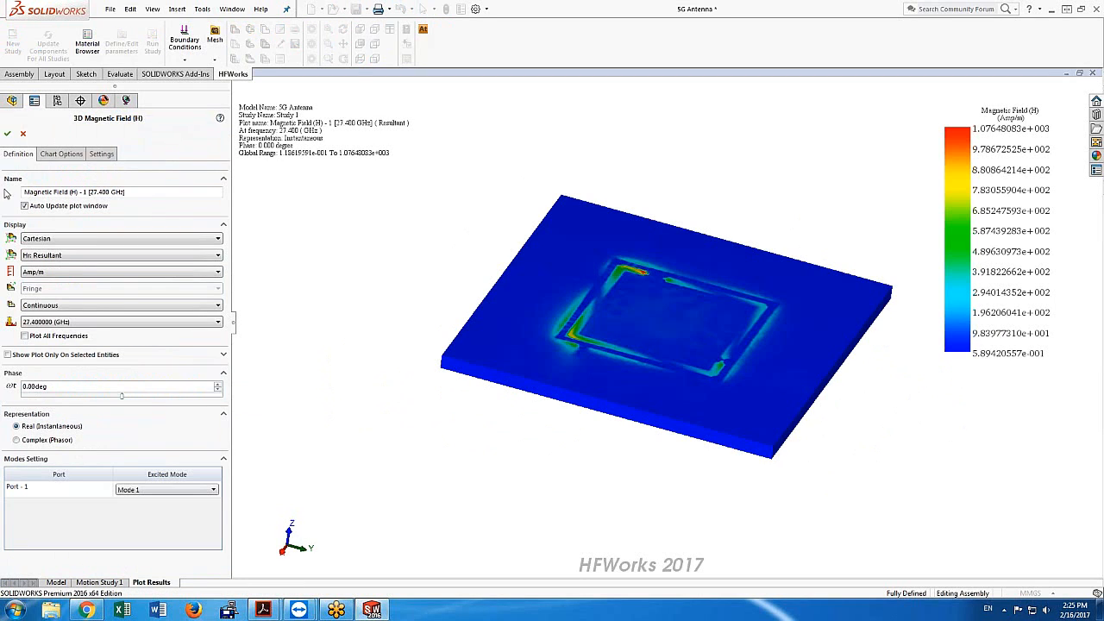
click(7, 135)
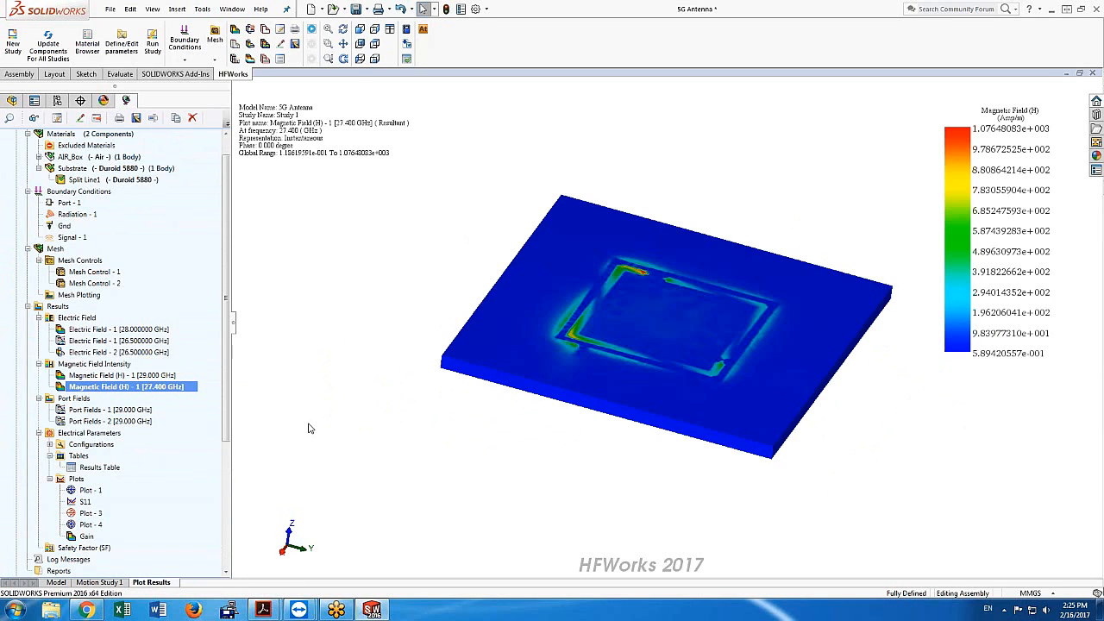
Apply iso clipping with InsideOut to the 27.4 GHz magnetic field plot and try plotting on the iso surface only
scroll(220, 300, up, 1)
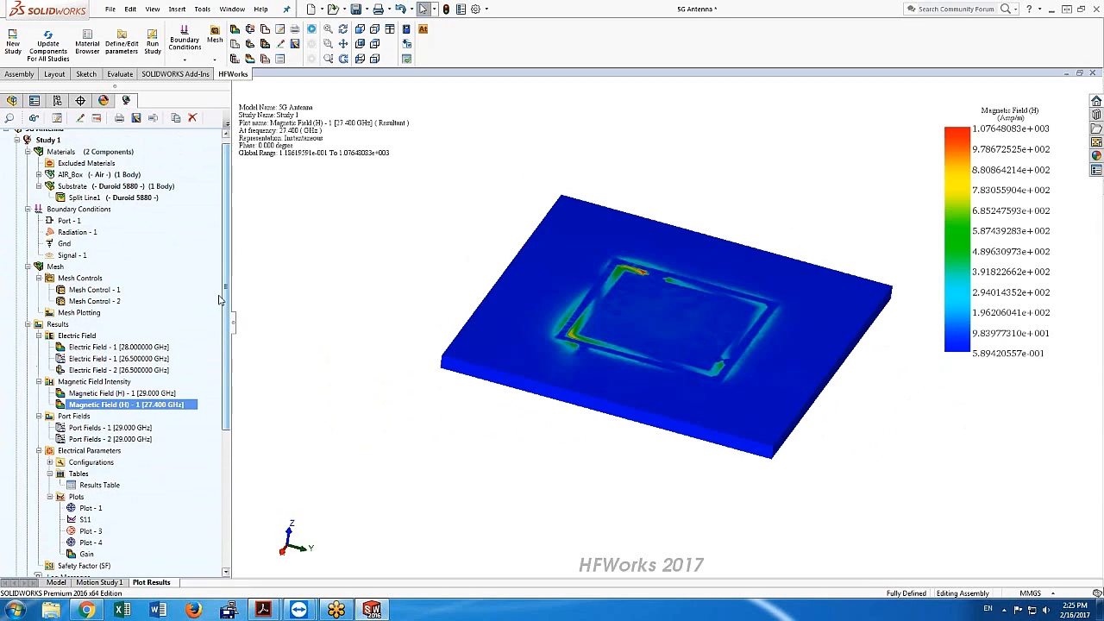
scroll(220, 300, up, 1)
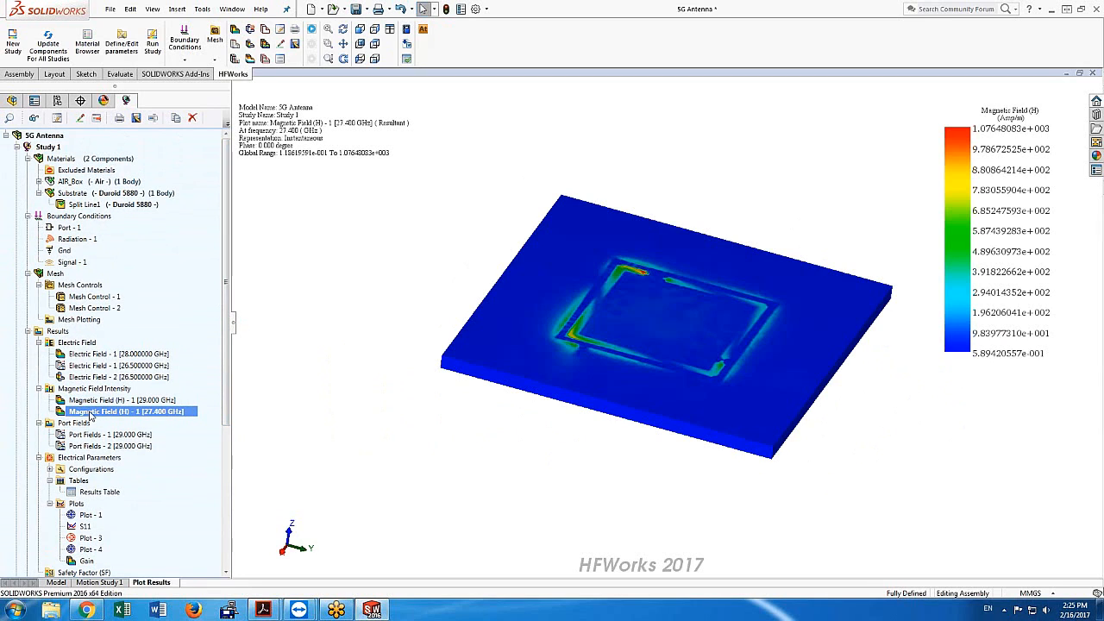
right_click(92, 416)
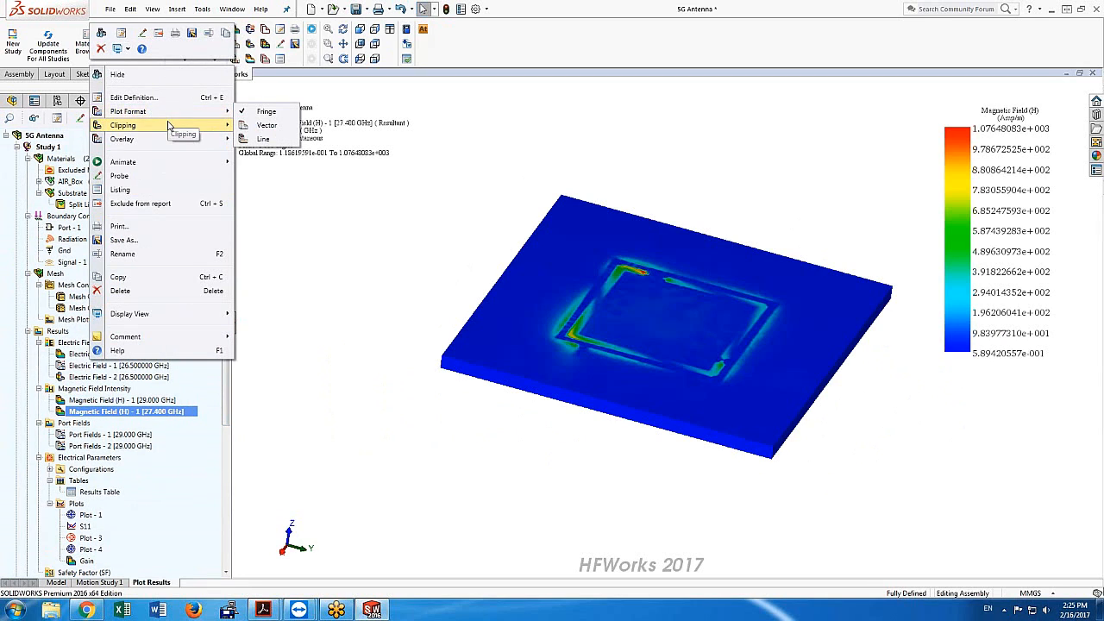
click(374, 373)
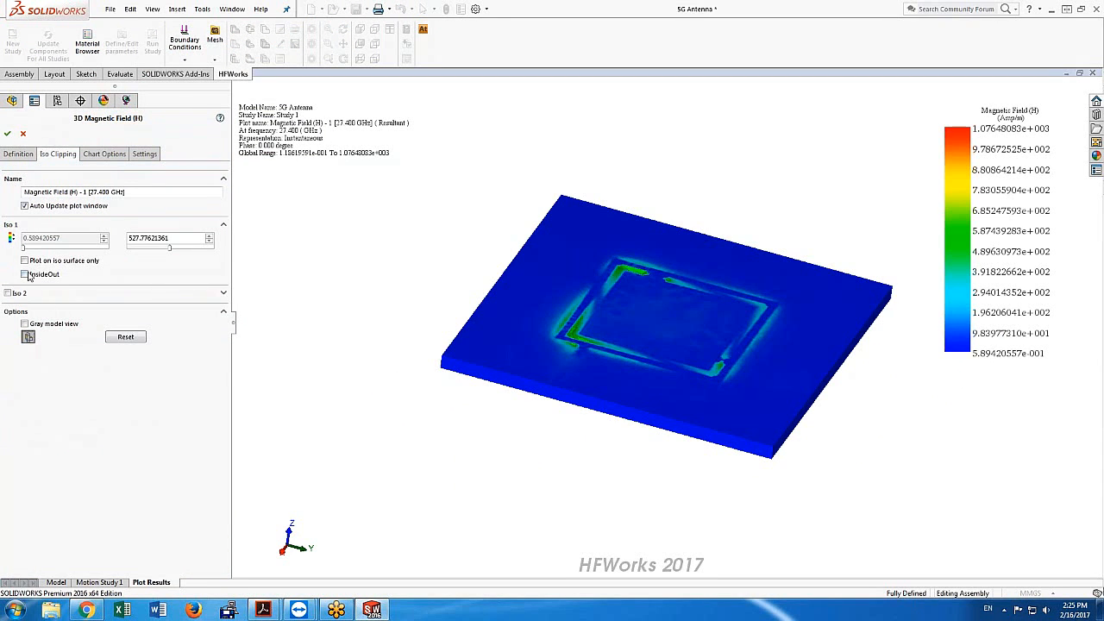
click(25, 274)
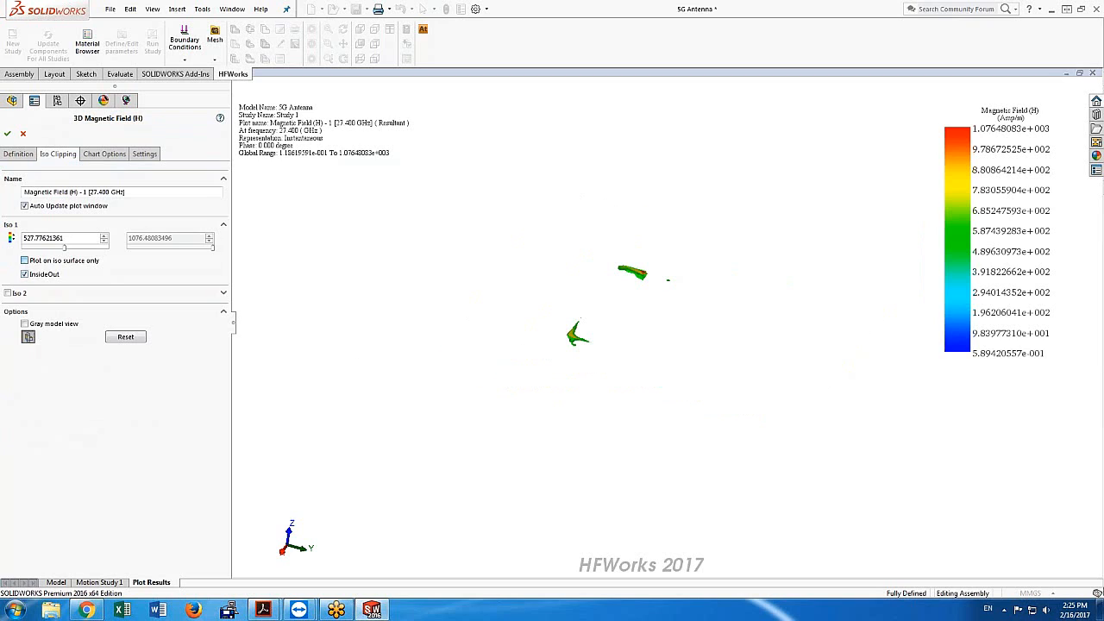
click(25, 259)
click(25, 260)
Adjust the Iso 1 lower limit to about 495.5 and open the magnetic field plot's chart options
drag(65, 249, 44, 248)
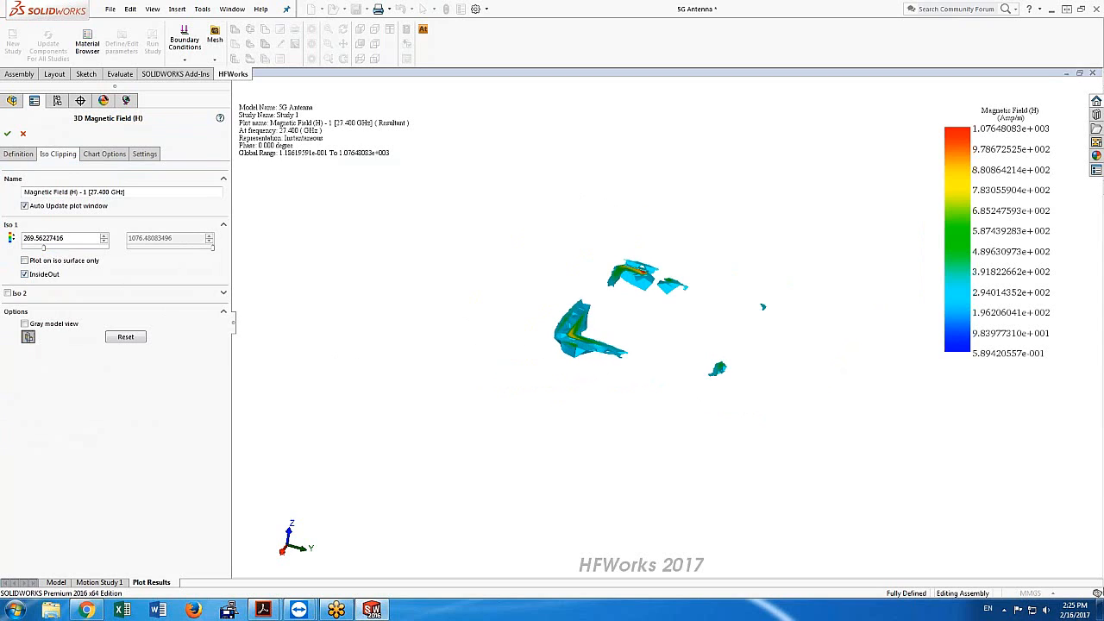
double_click(56, 239)
drag(42, 249, 61, 249)
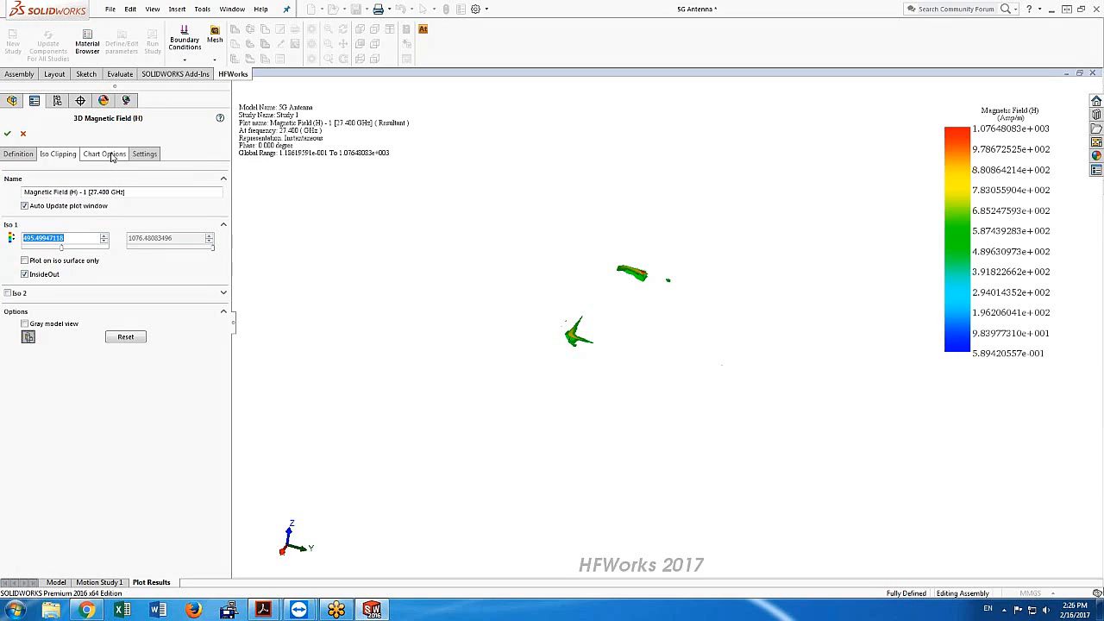
click(111, 156)
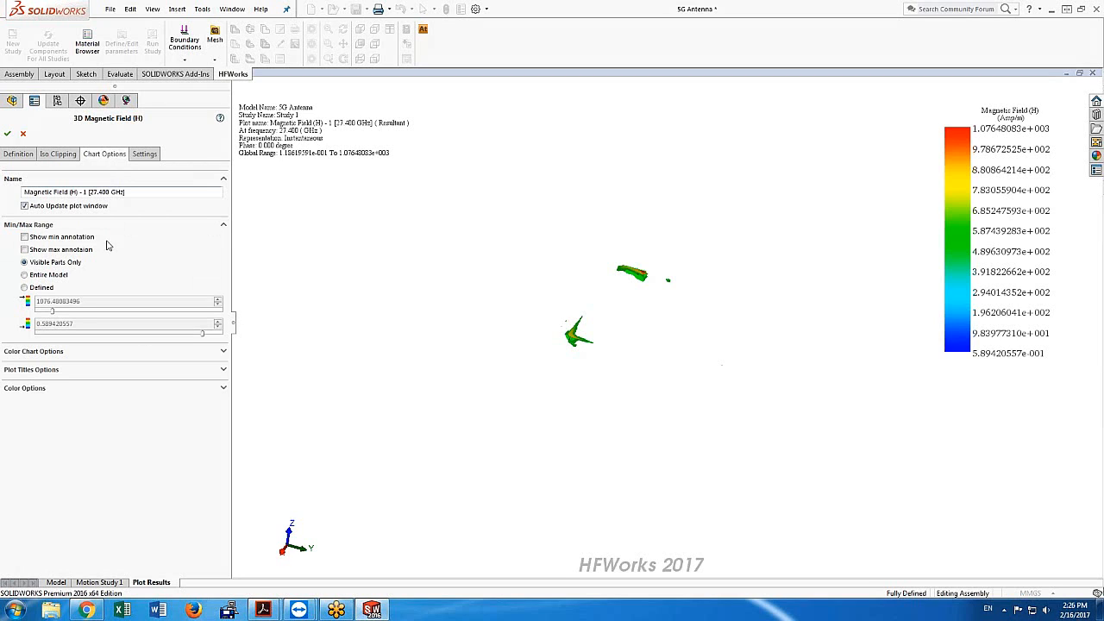
Show the maximum and minimum annotations on the 27.4 GHz magnetic field plot and accept its settings
click(25, 249)
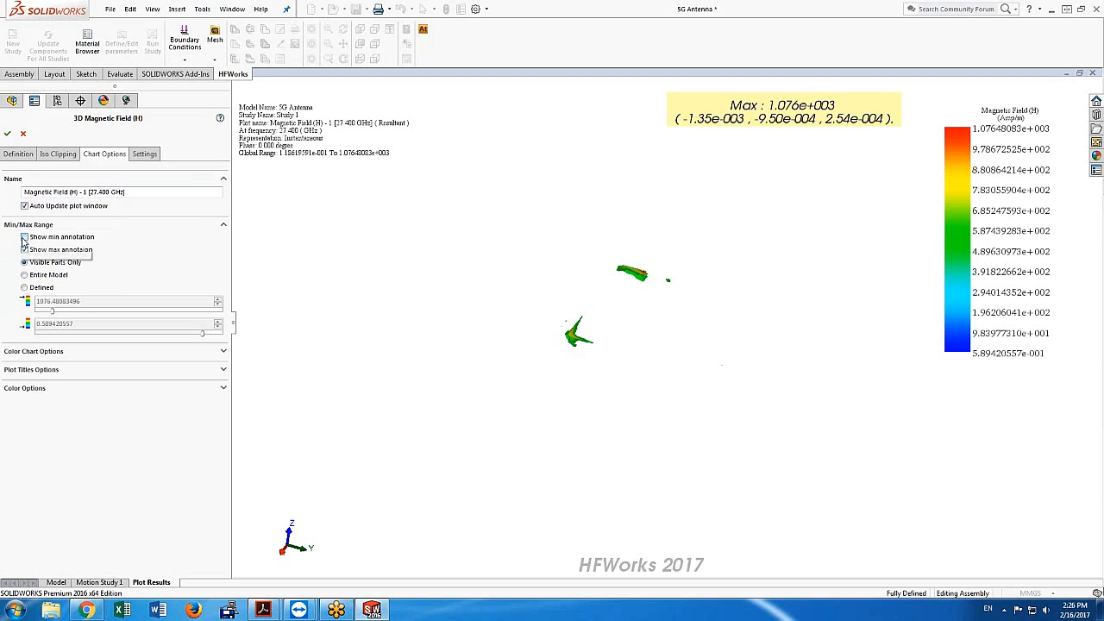
click(25, 238)
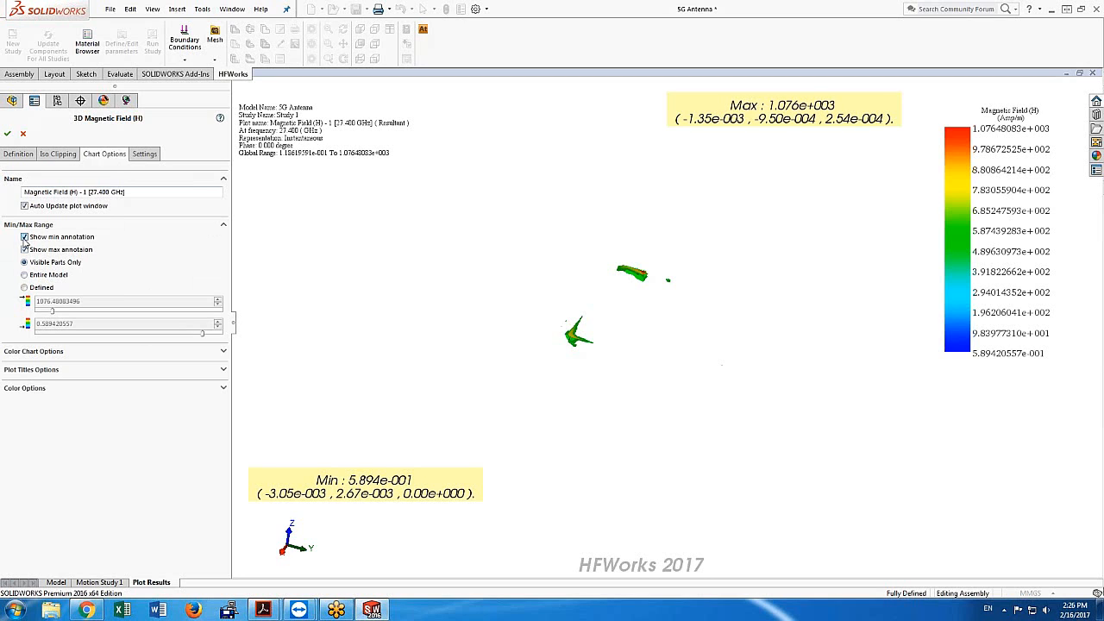
click(7, 133)
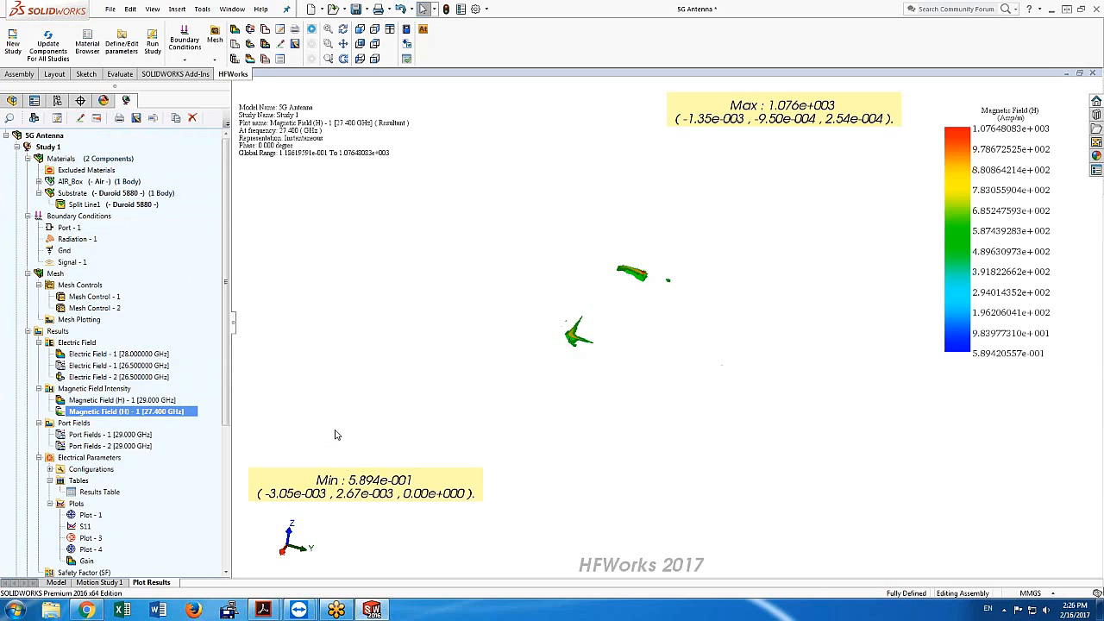
Display the Port Fields - 1 plot and inspect the field vectors at the port in an angled view of the substrate
double_click(113, 434)
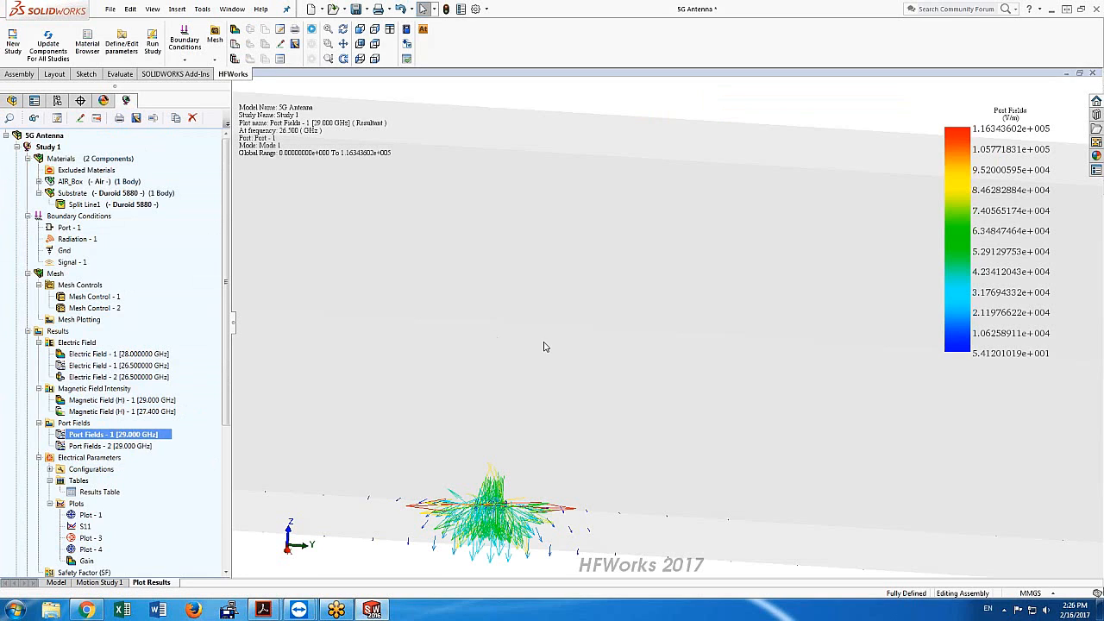
scroll(677, 363, down, 5)
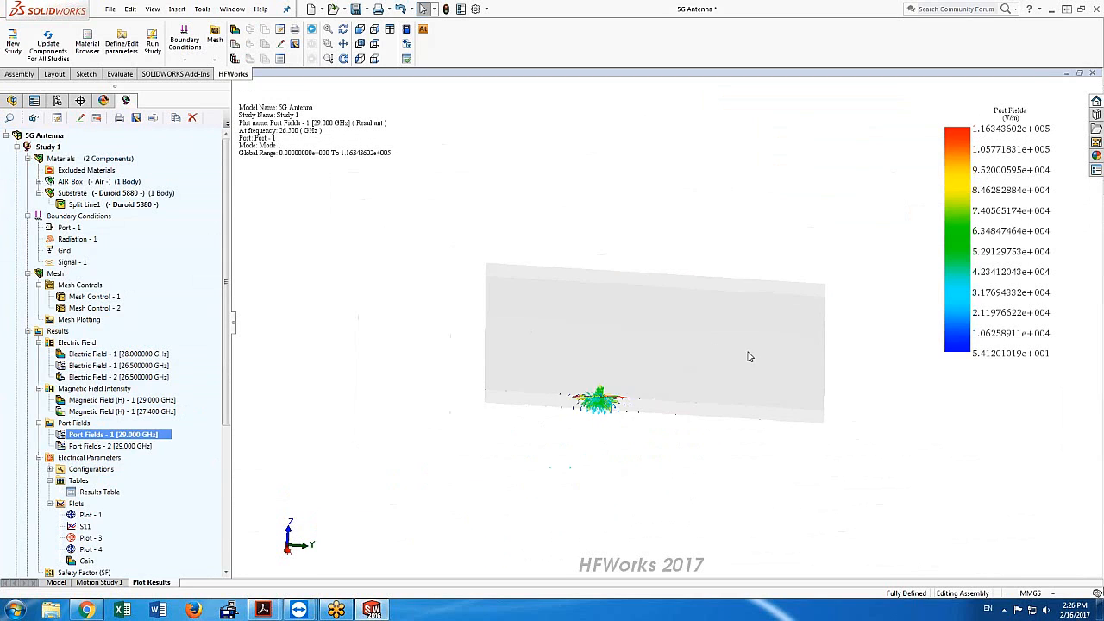
middle_drag(750, 353, 636, 382)
scroll(636, 382, up, 3)
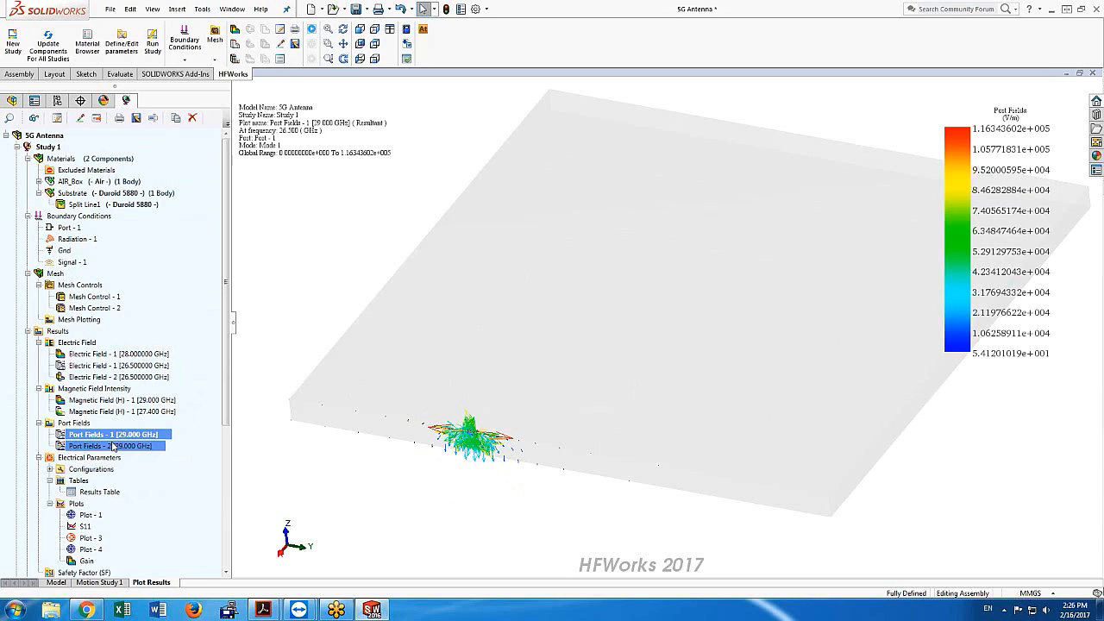
Open Study 1's results table and check the antenna parameters at several frequencies, including 27.305 and 27.4 GHz
double_click(72, 495)
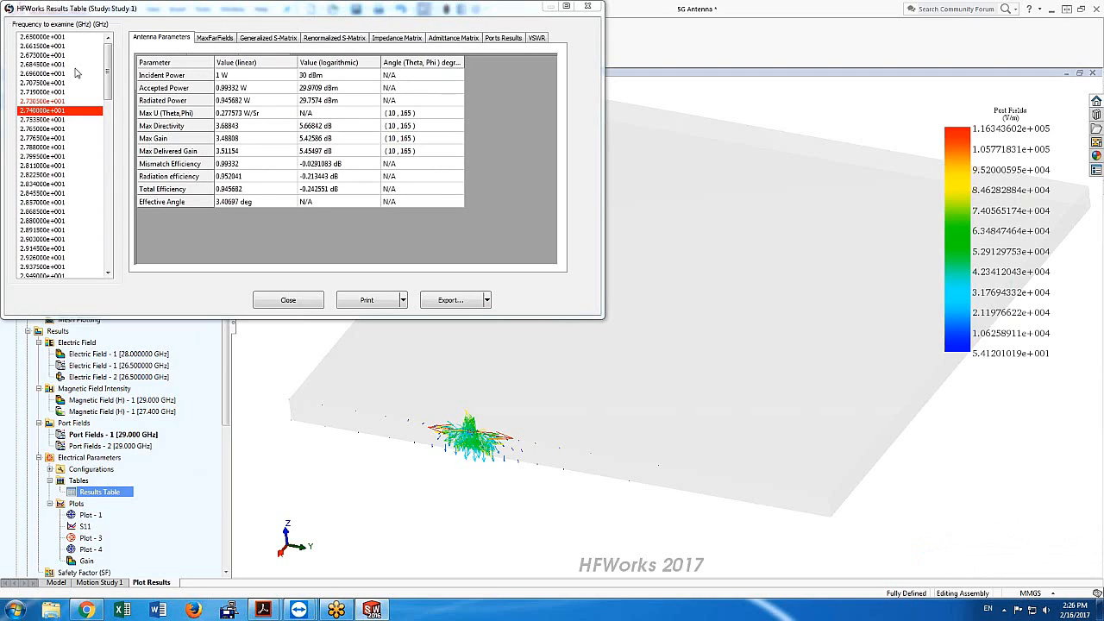
click(54, 165)
click(51, 184)
click(48, 120)
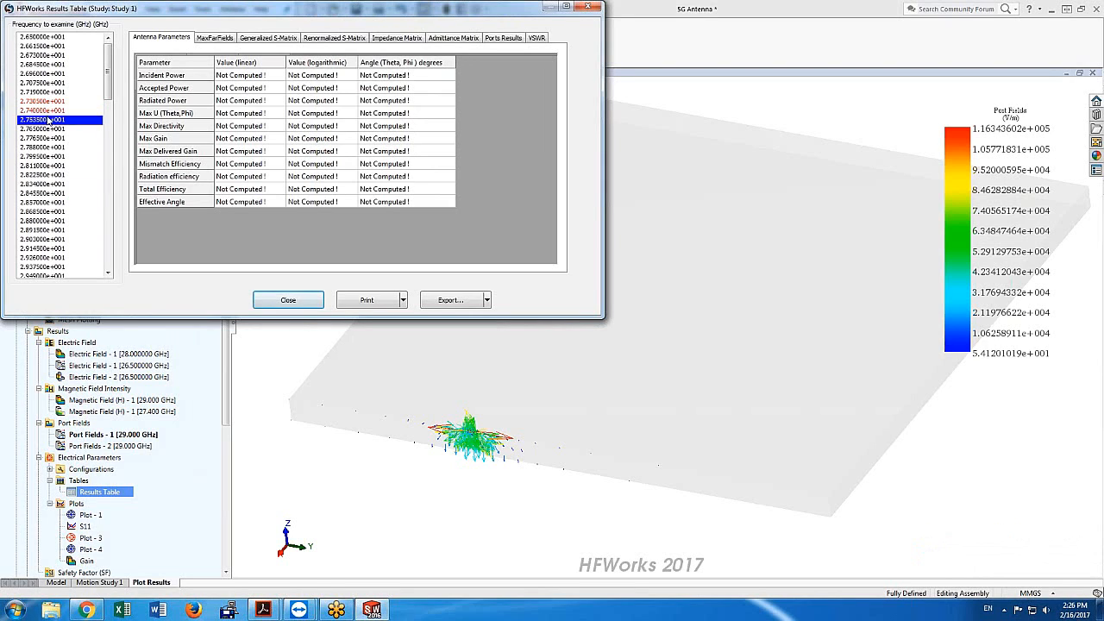
click(47, 102)
click(47, 111)
click(49, 102)
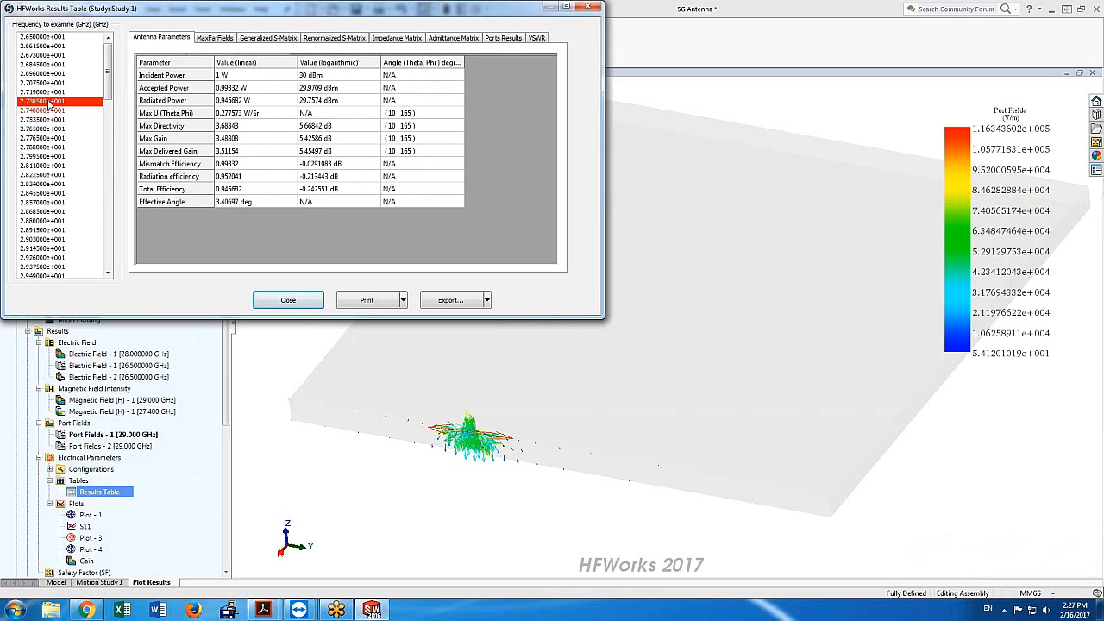
click(50, 110)
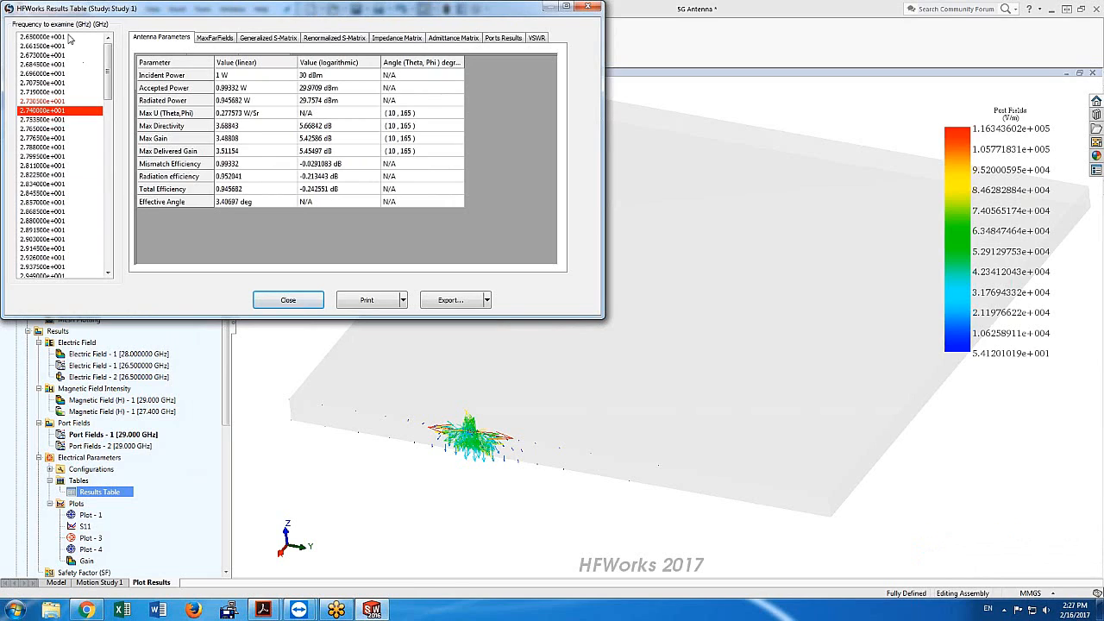
Compare the antenna parameters at 27.305 GHz with those at 27.4 GHz
mouse_move(102, 74)
mouse_down()
mouse_move(105, 223)
mouse_move(106, 57)
mouse_move(113, 271)
mouse_move(107, 60)
mouse_up()
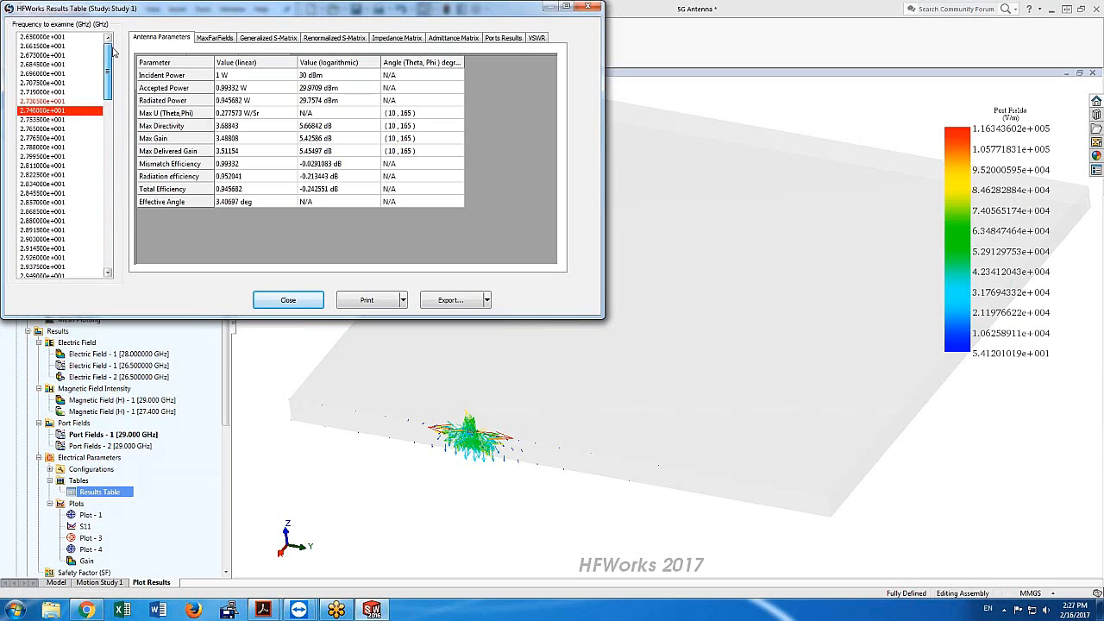
click(49, 101)
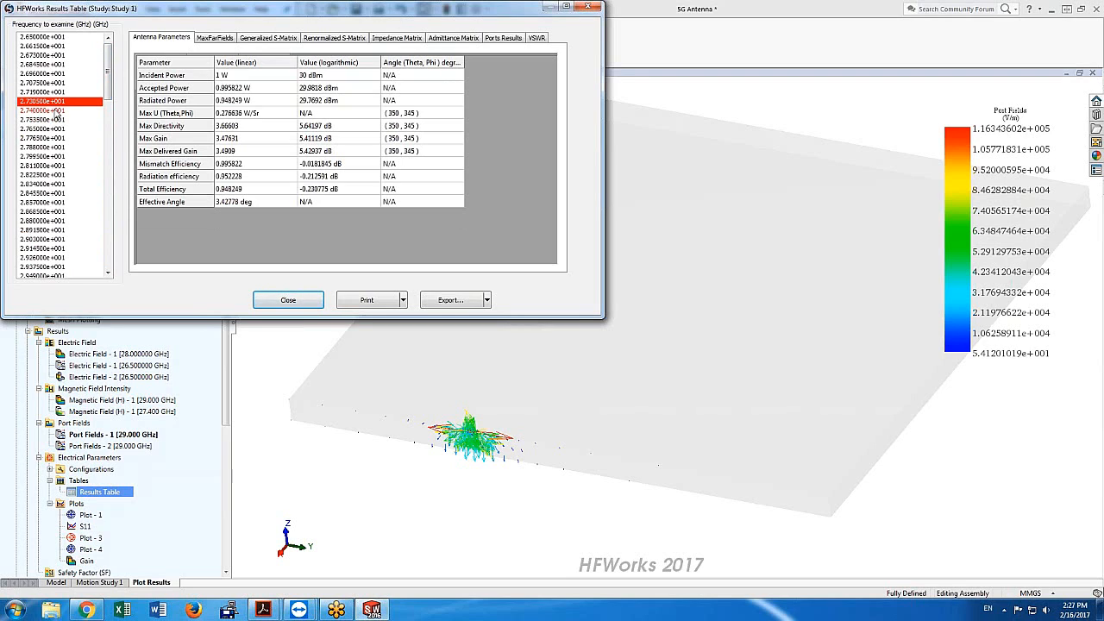
click(57, 113)
click(50, 102)
click(53, 112)
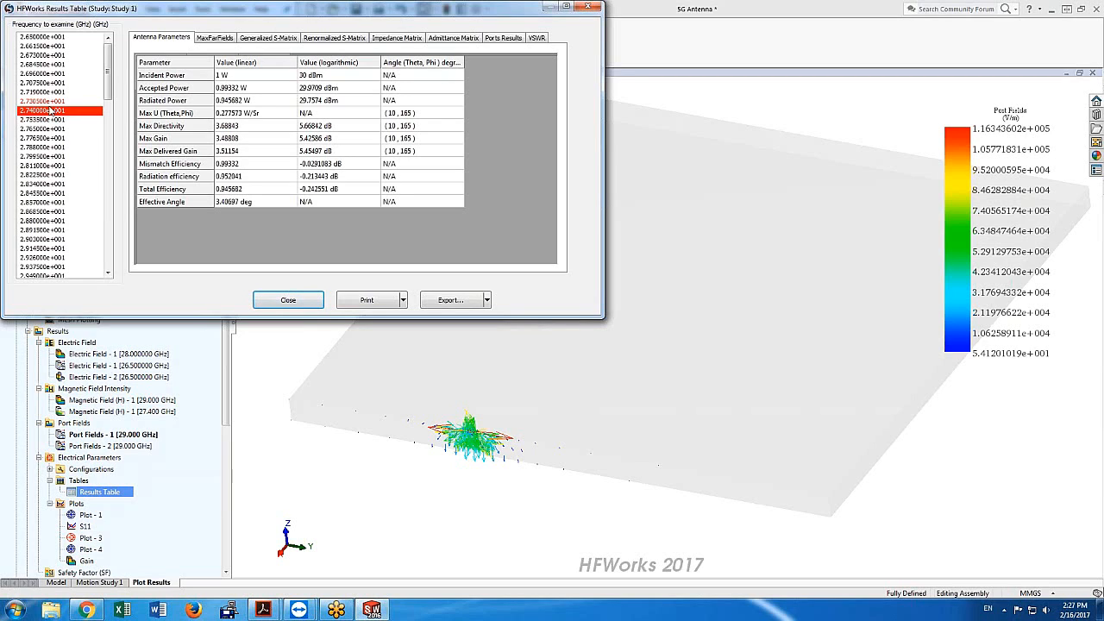
Examine the maximum far-field components at 27.4 and 27.305 GHz alongside the antenna parameters
click(215, 37)
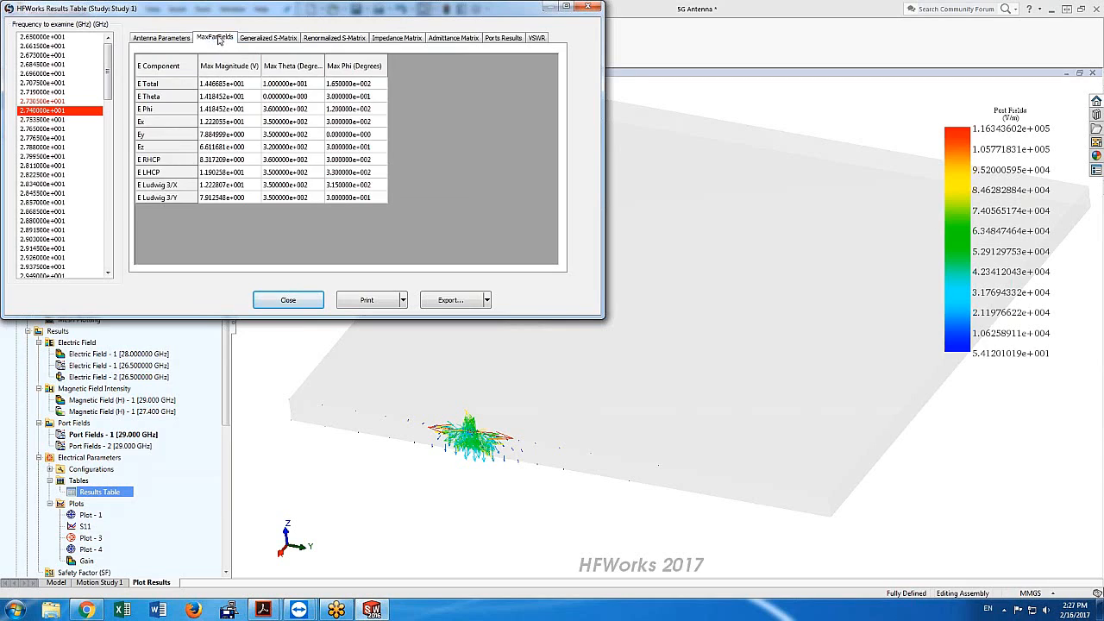
click(54, 101)
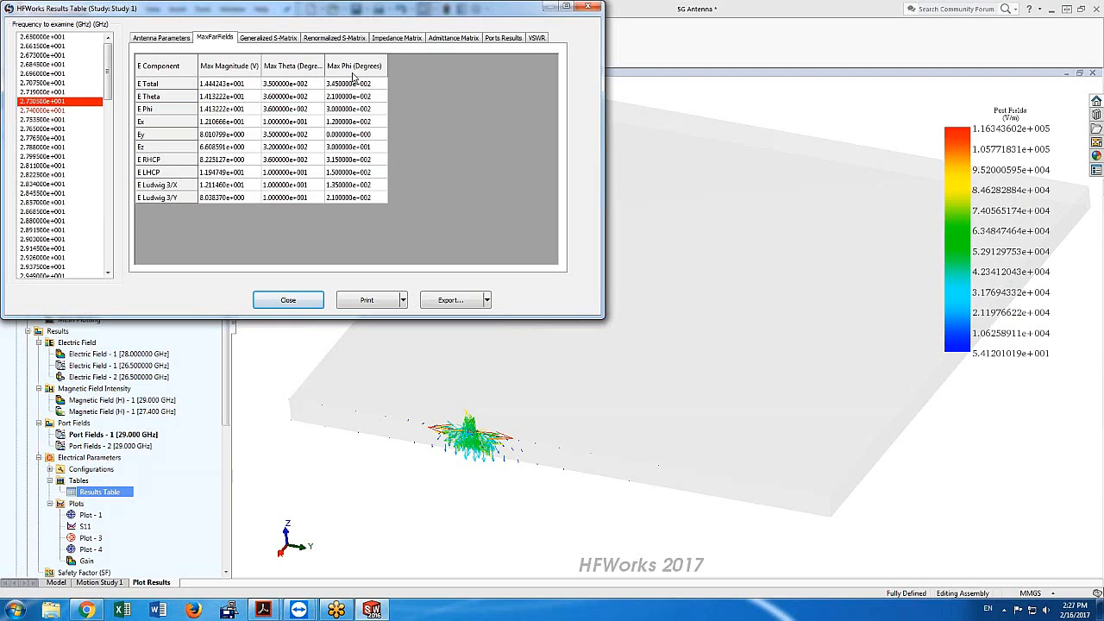
click(273, 38)
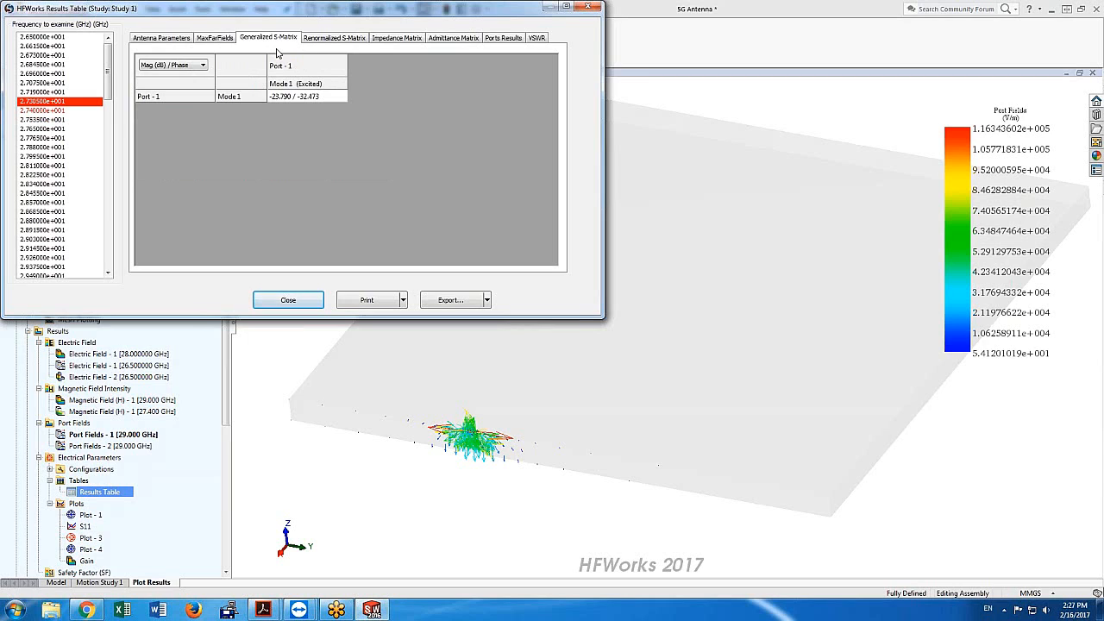
click(167, 40)
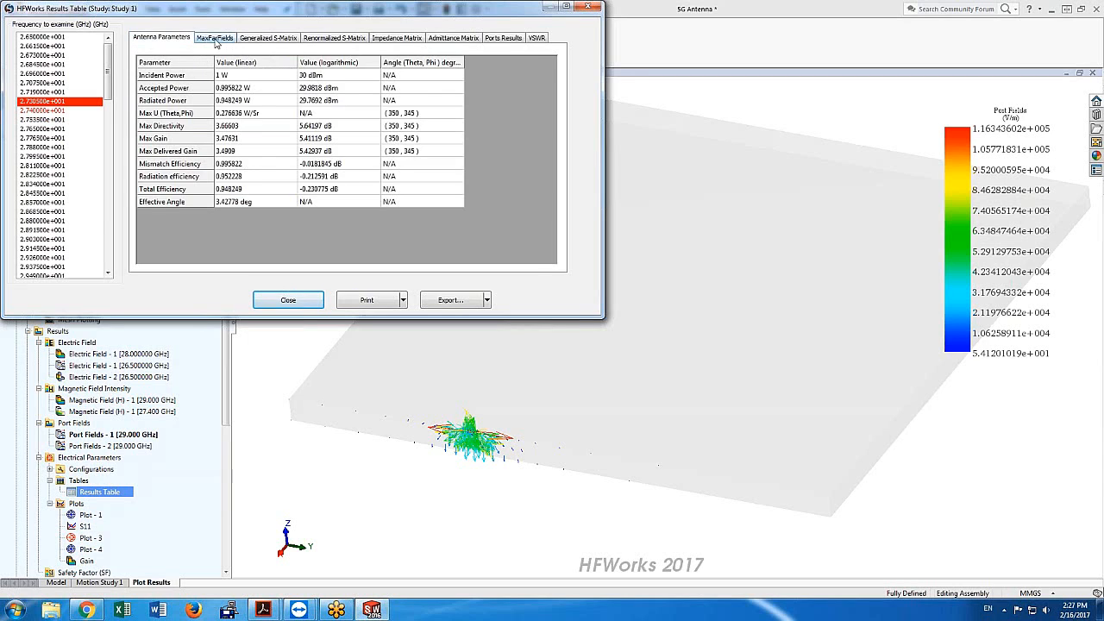
click(216, 41)
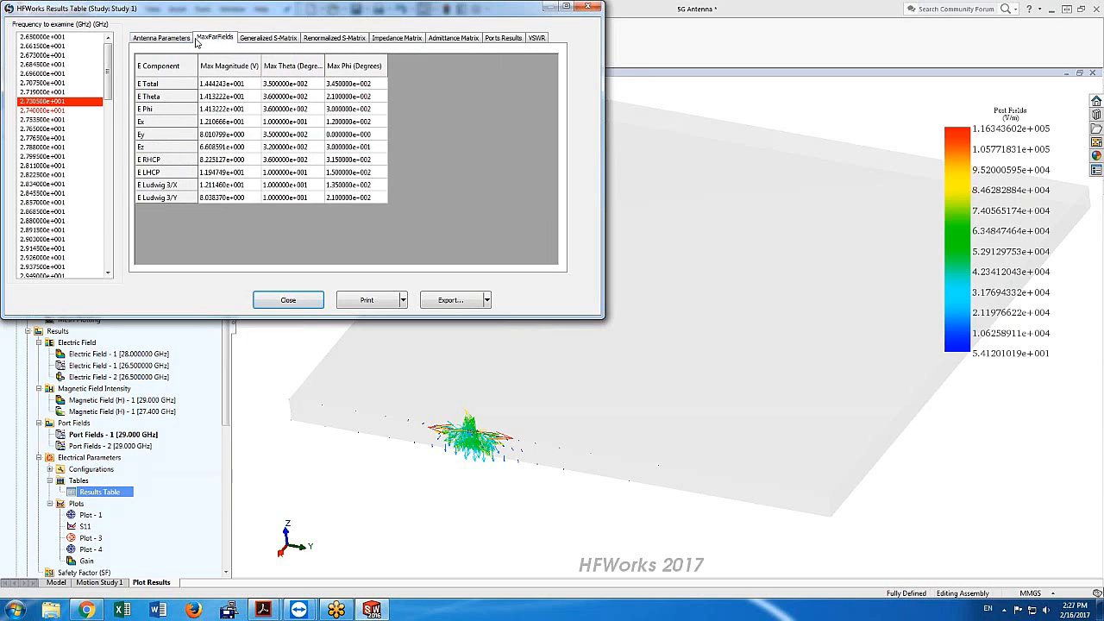
Compare Port - 1's generalized S-matrix with its renormalized S-matrix at 27.305 GHz
click(267, 42)
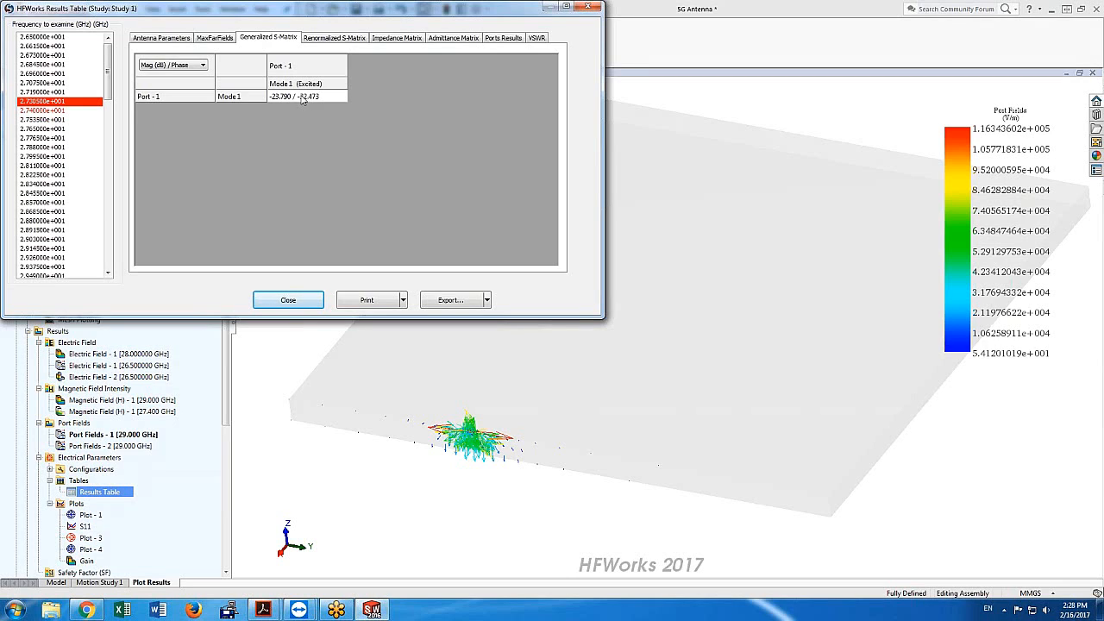
click(347, 39)
click(287, 41)
click(317, 41)
click(291, 40)
click(335, 40)
click(281, 39)
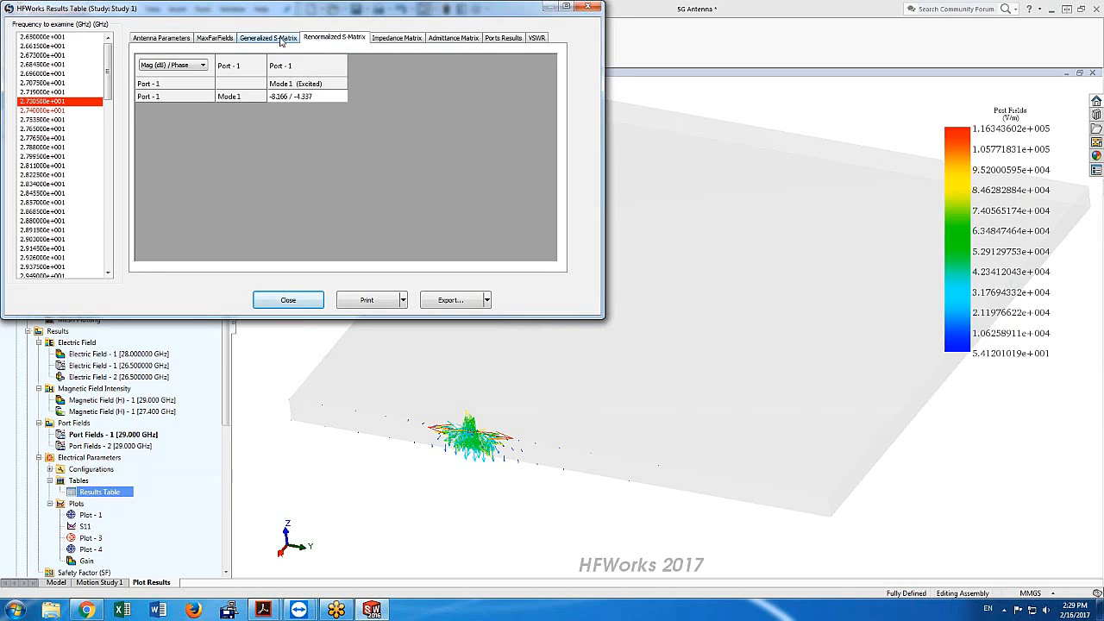
click(335, 39)
Review the impedance matrix and ports results at 27.305 GHz, and the VSWR at 27.305 and 27.4 GHz
click(396, 40)
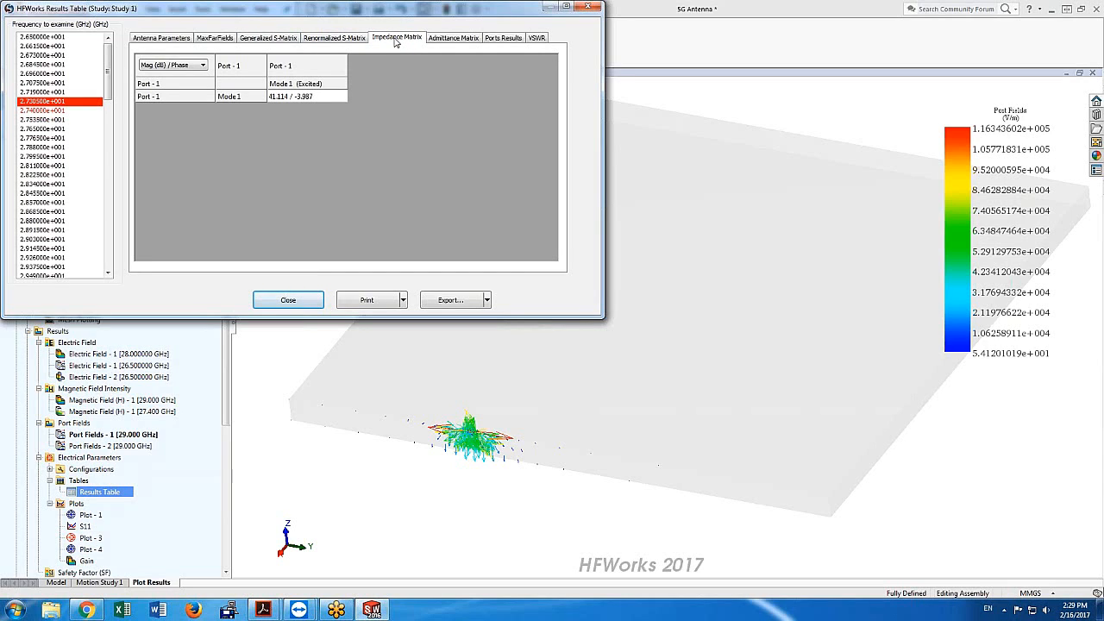
click(500, 38)
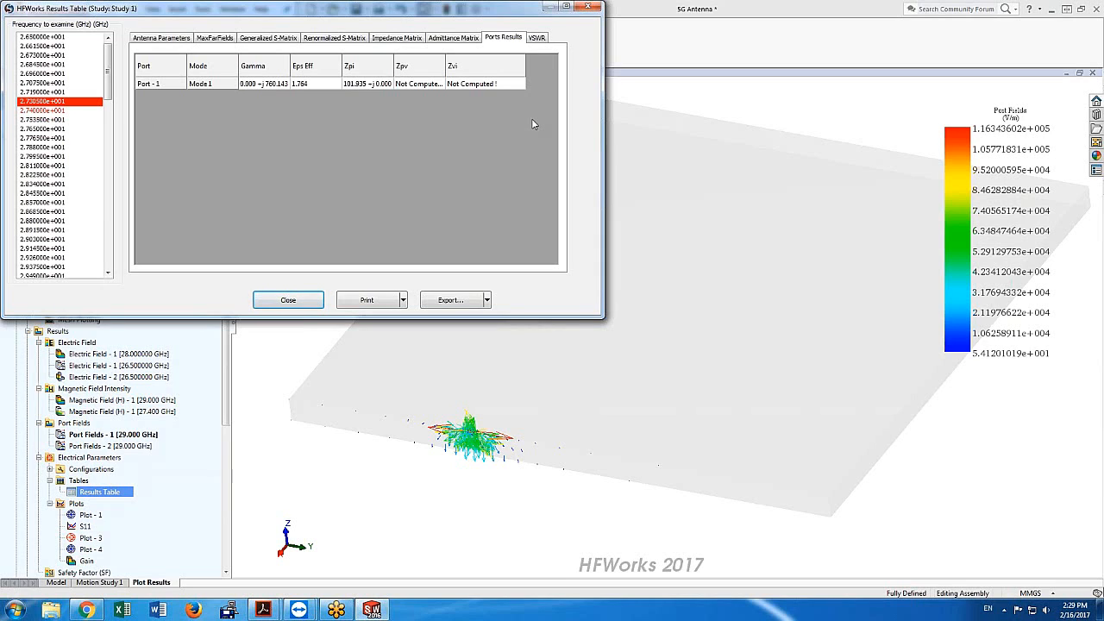
click(386, 40)
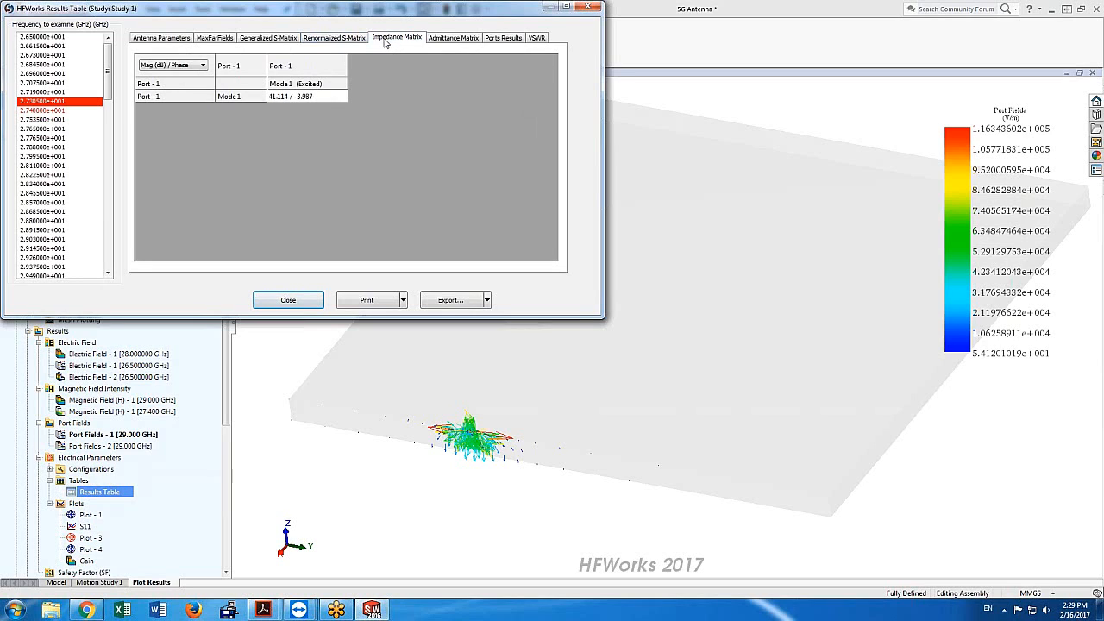
click(503, 39)
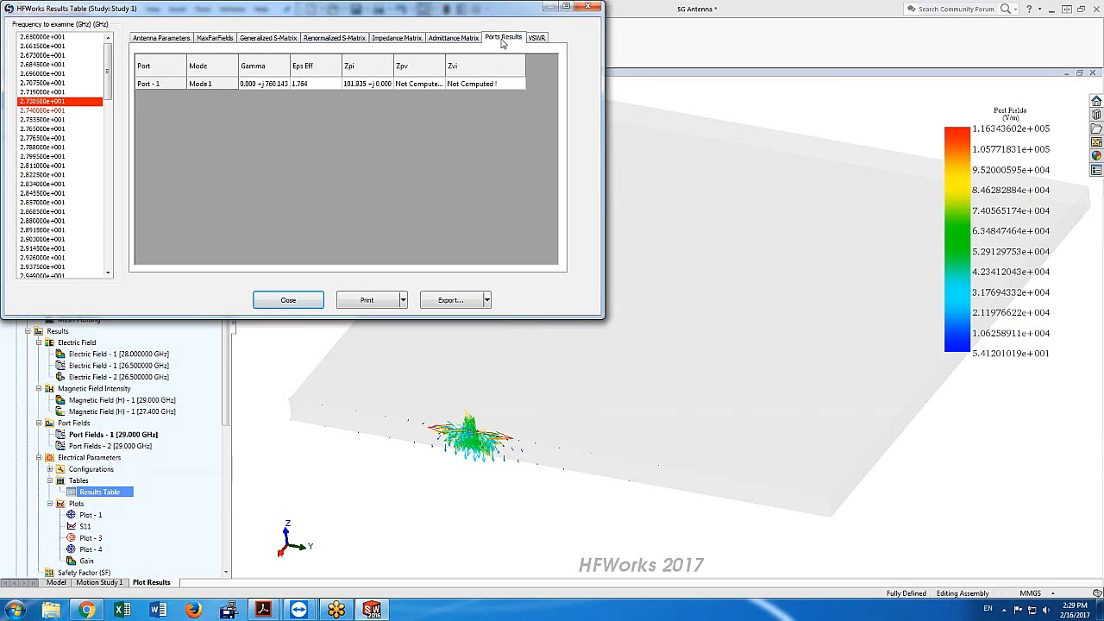
click(537, 38)
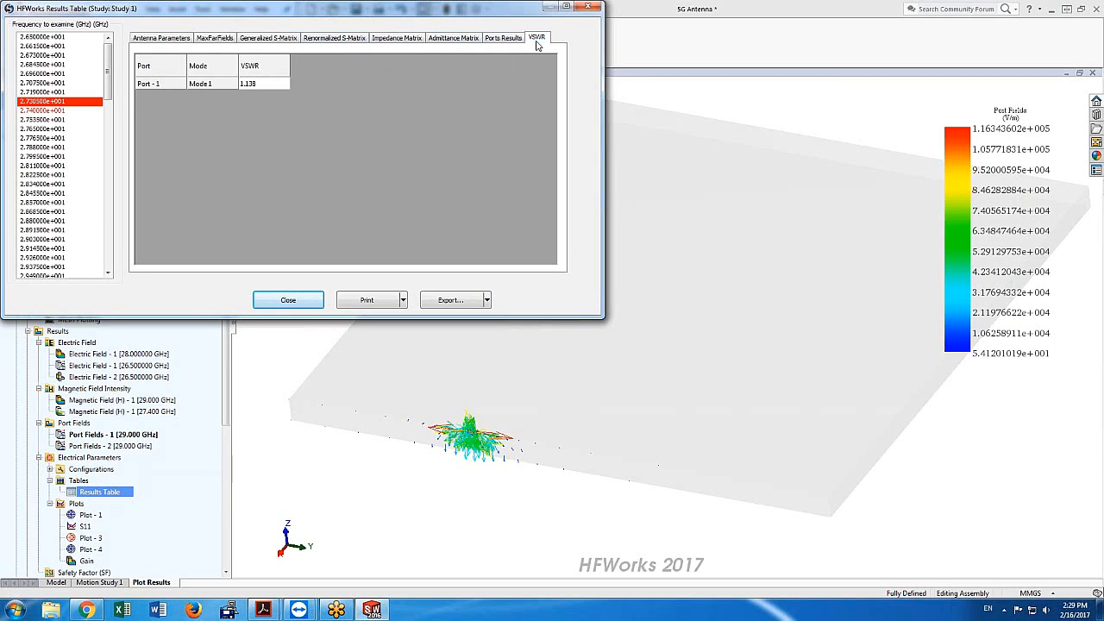
click(58, 111)
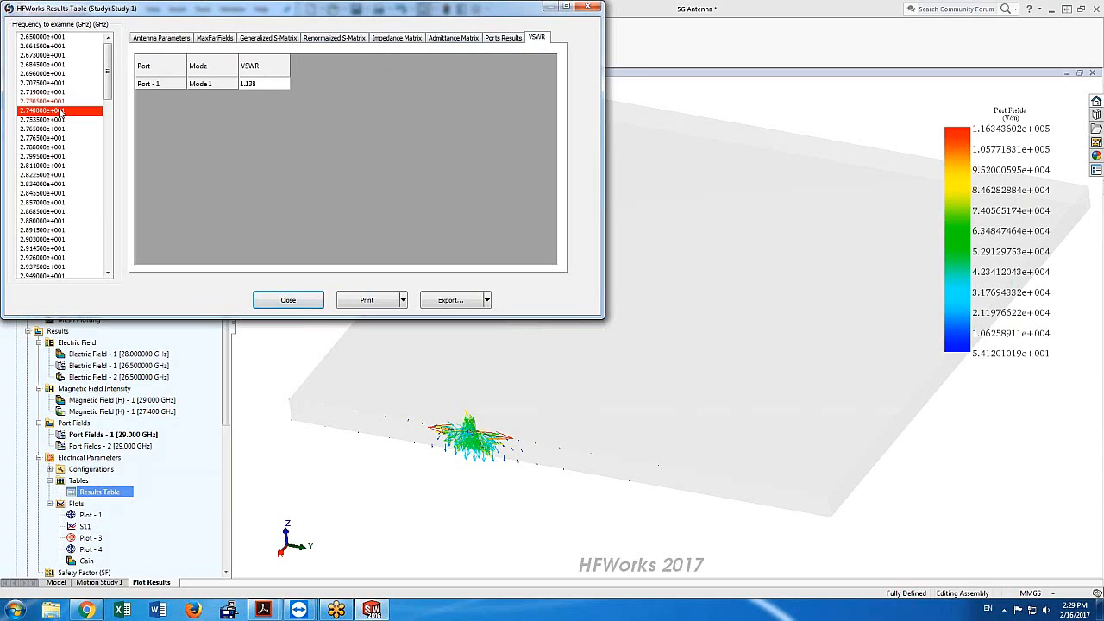
key(Up)
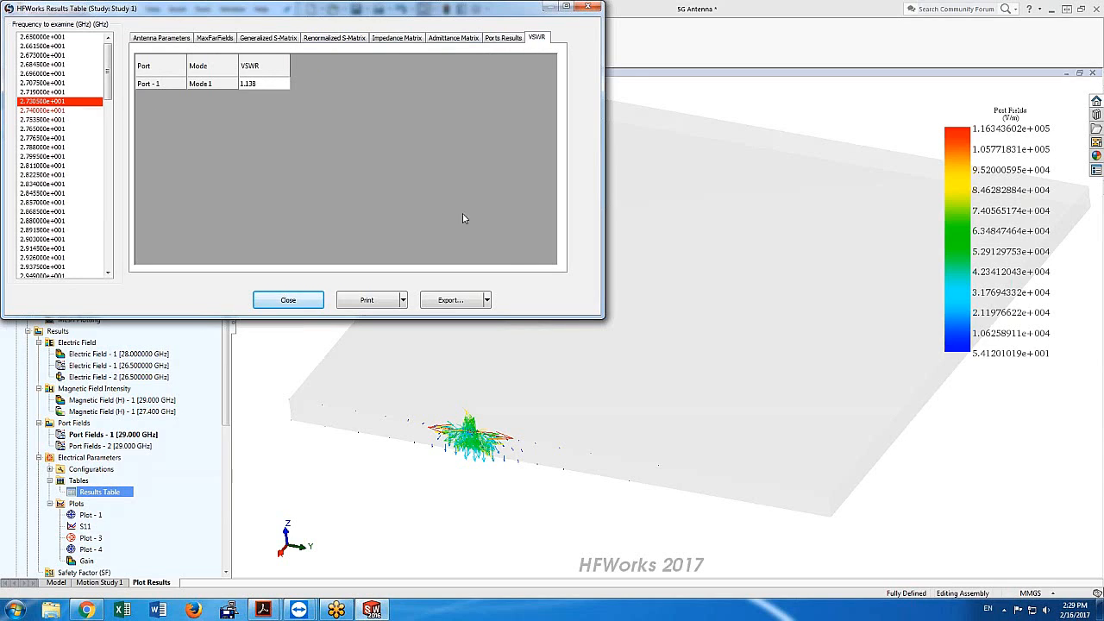
Check which print and export choices the results table offers for the current frequency and for all frequencies
click(406, 301)
click(405, 301)
click(405, 301)
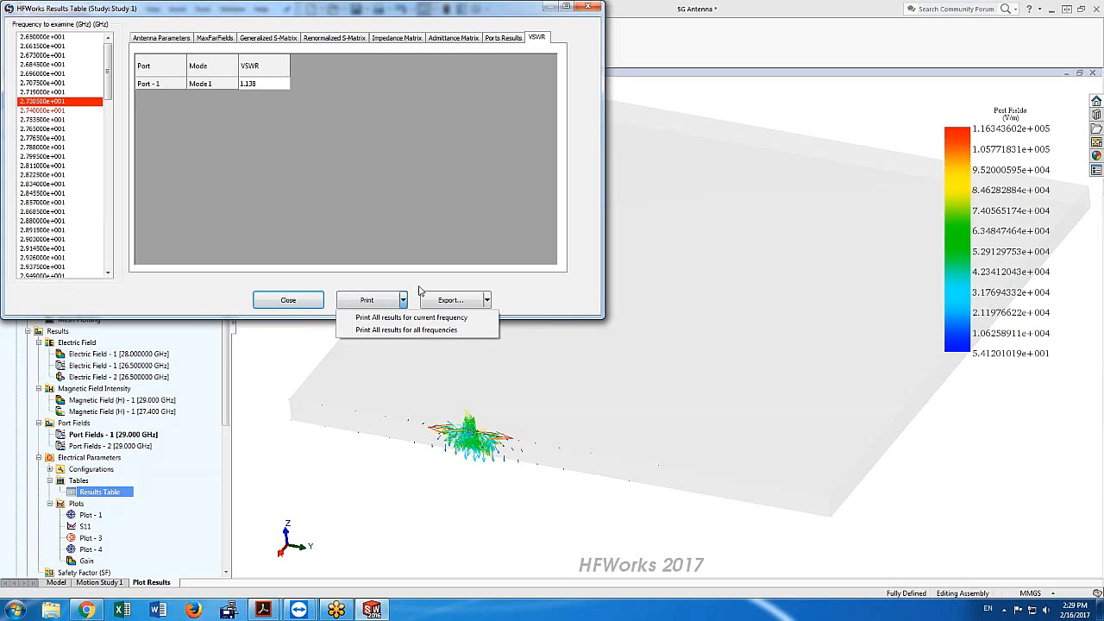
click(486, 300)
click(486, 300)
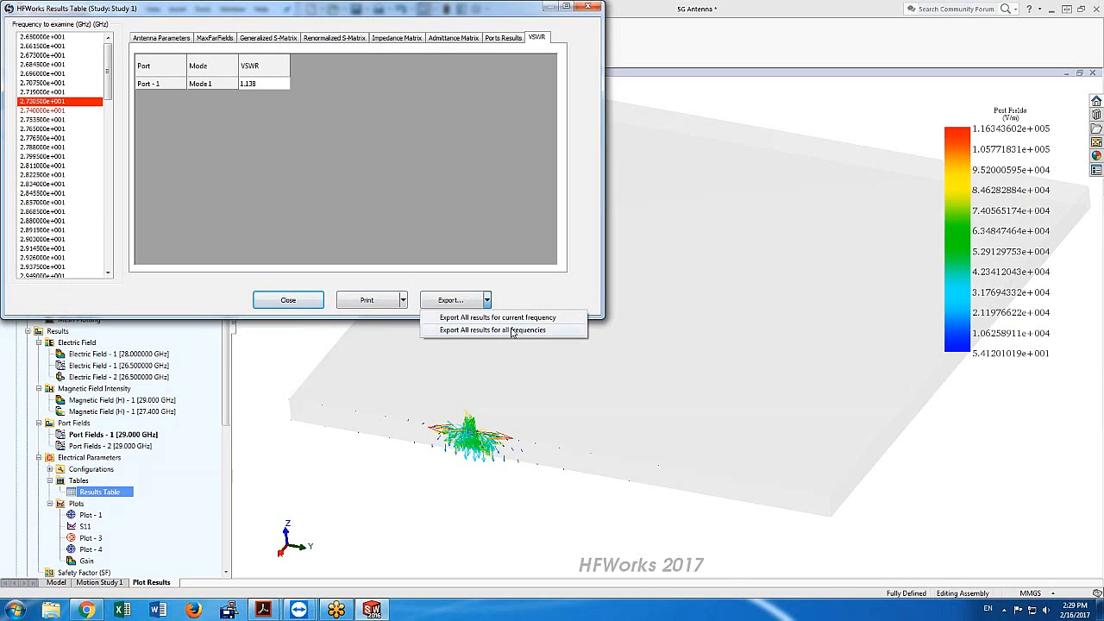
click(468, 302)
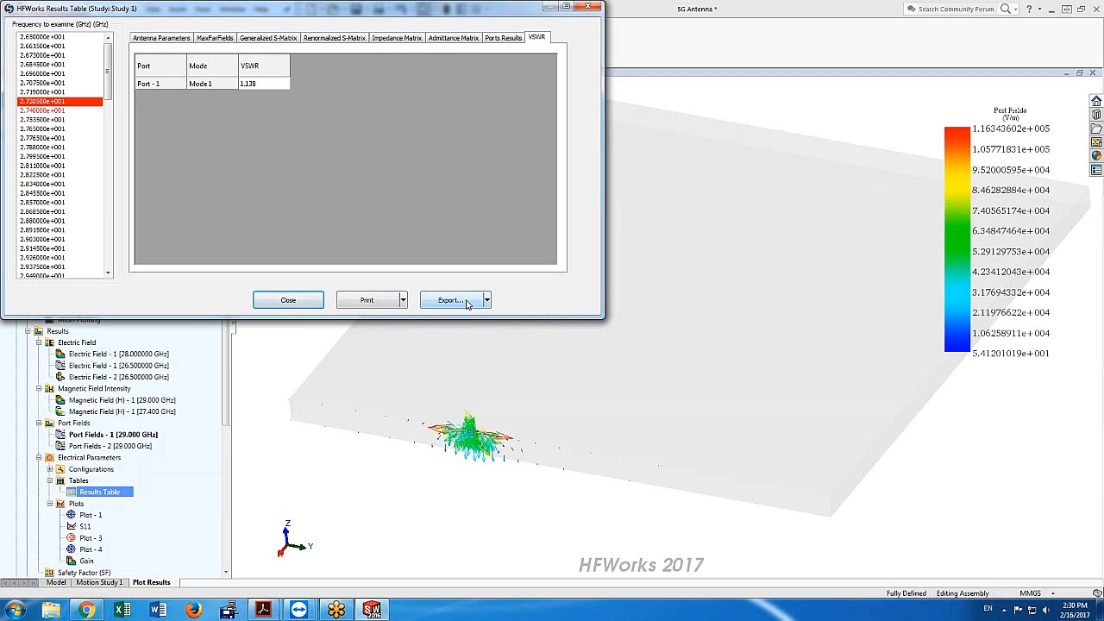
Review the file types for exporting all results at all frequencies, then cancel the export and close the results table
click(488, 302)
click(496, 333)
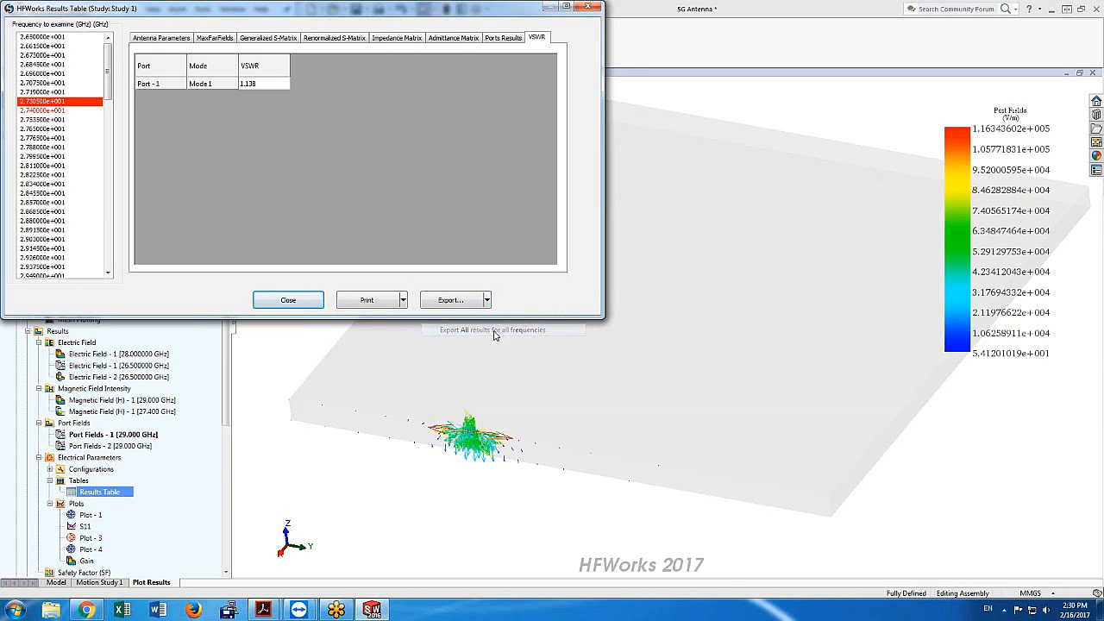
click(620, 273)
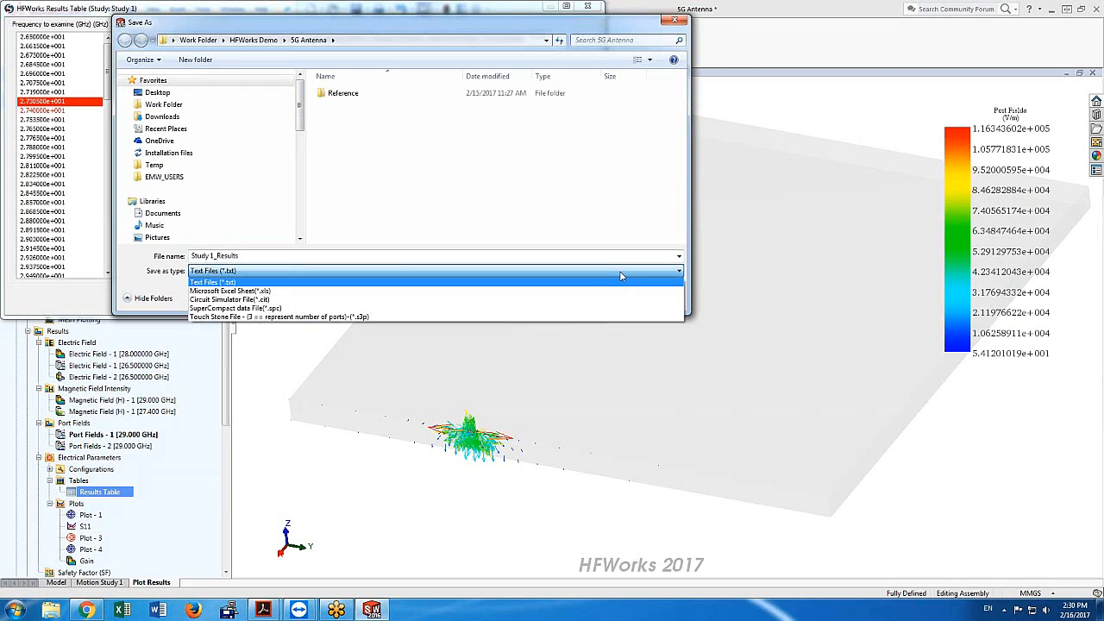
click(676, 24)
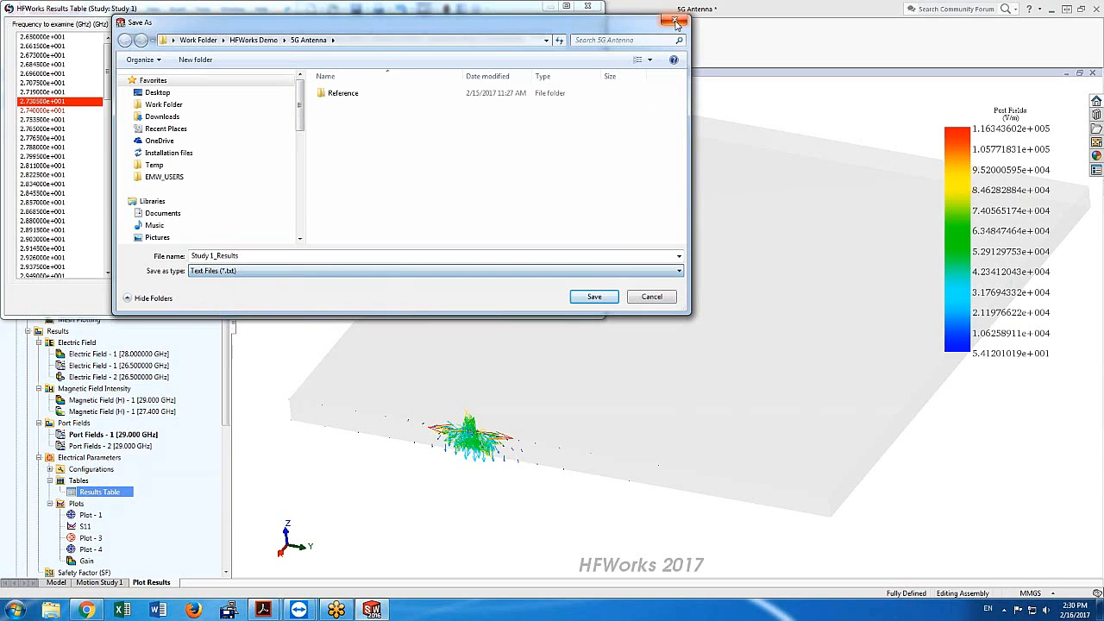
click(654, 299)
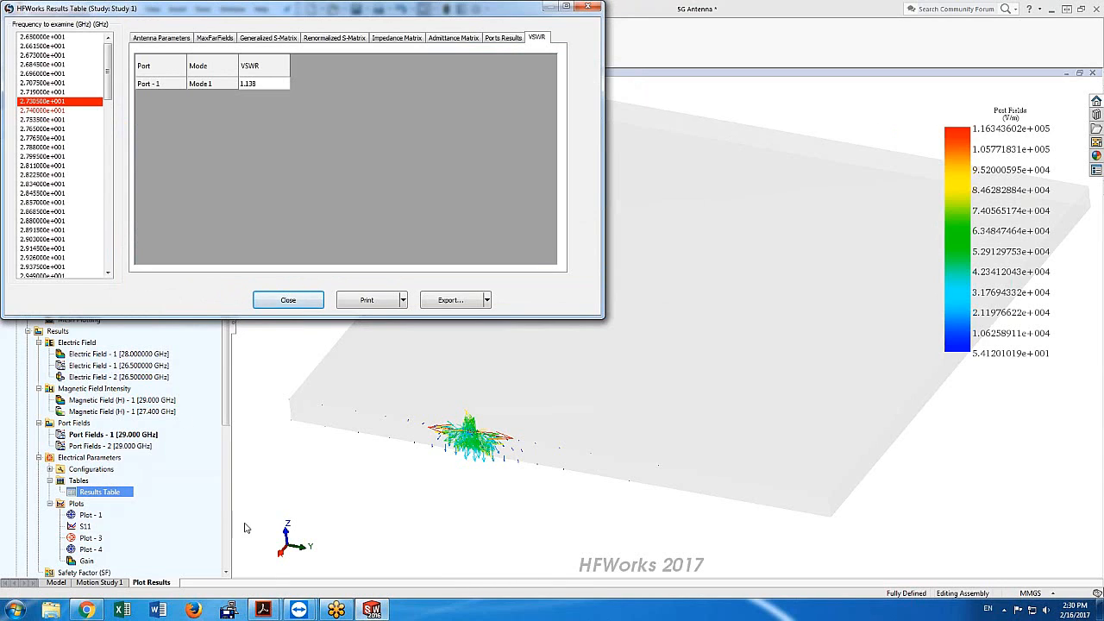
click(287, 300)
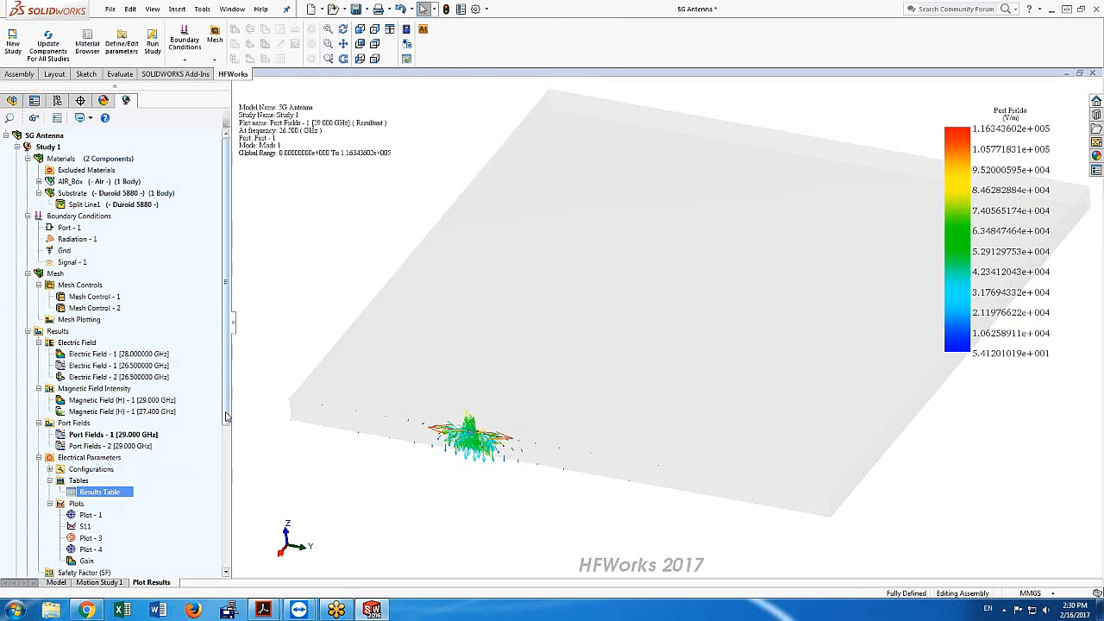
Create a 2D plot in dB of Study 1's S(Port - 1)(Port - 1) S-parameter
drag(228, 418, 233, 507)
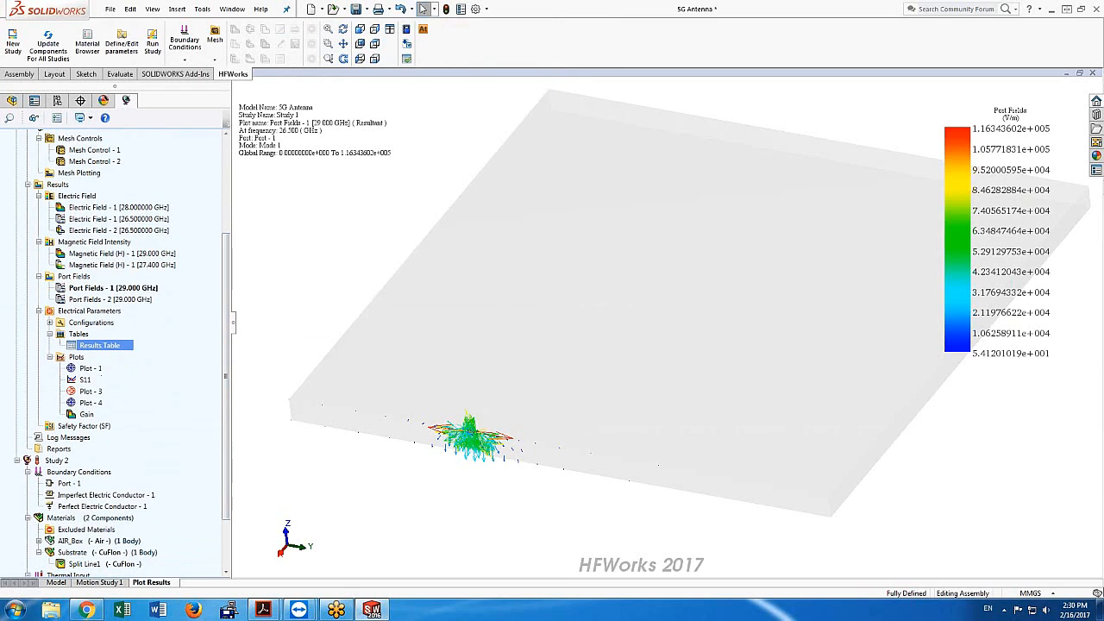
right_click(93, 357)
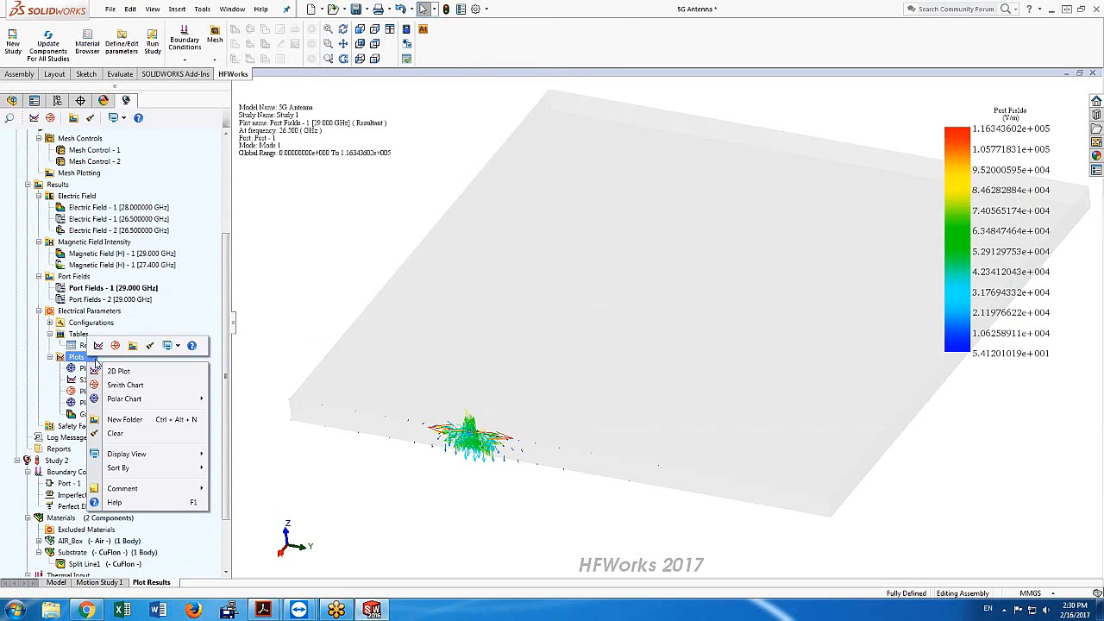
click(125, 371)
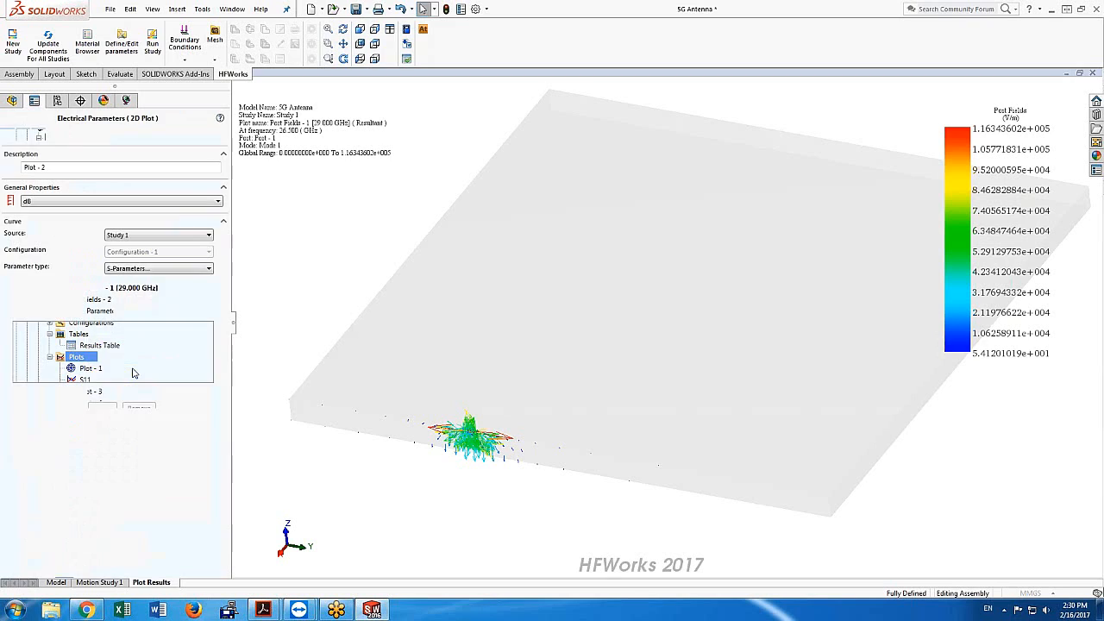
click(178, 270)
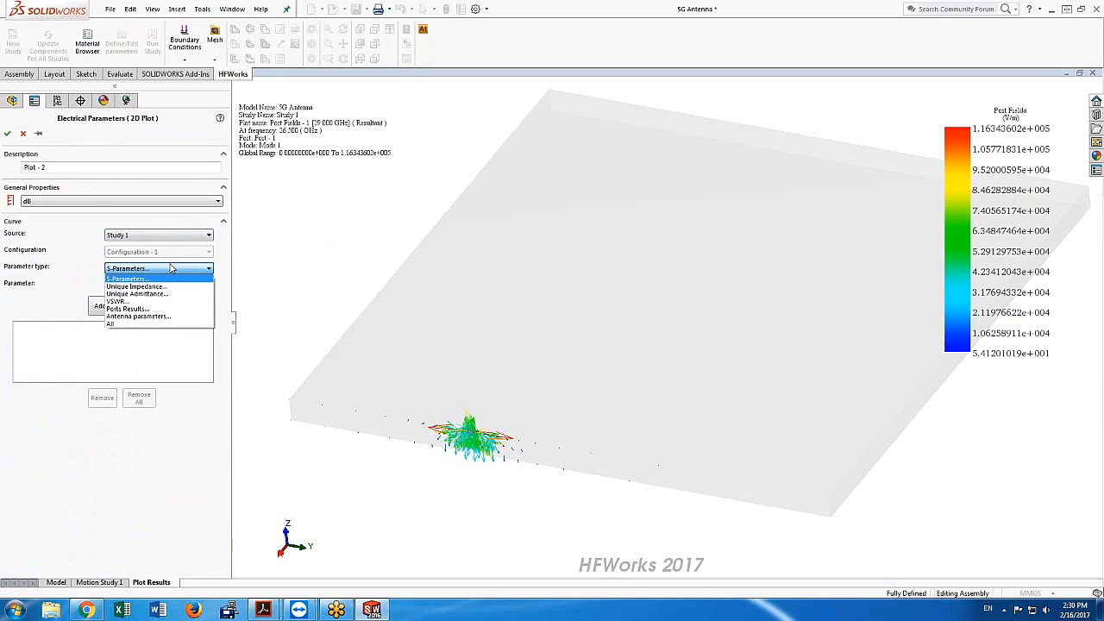
click(228, 252)
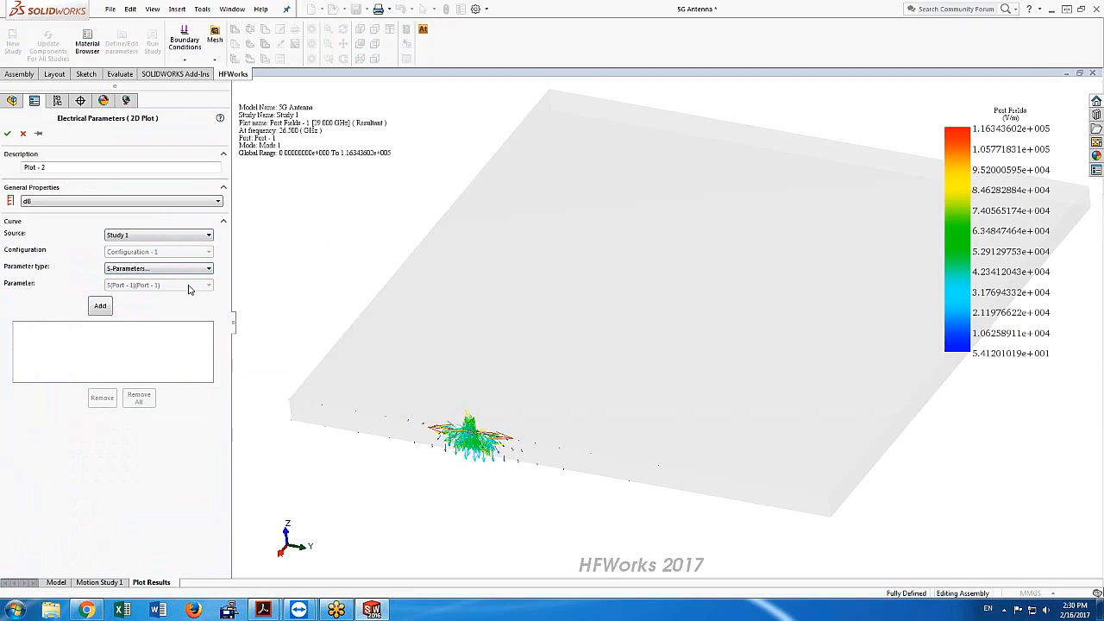
click(99, 308)
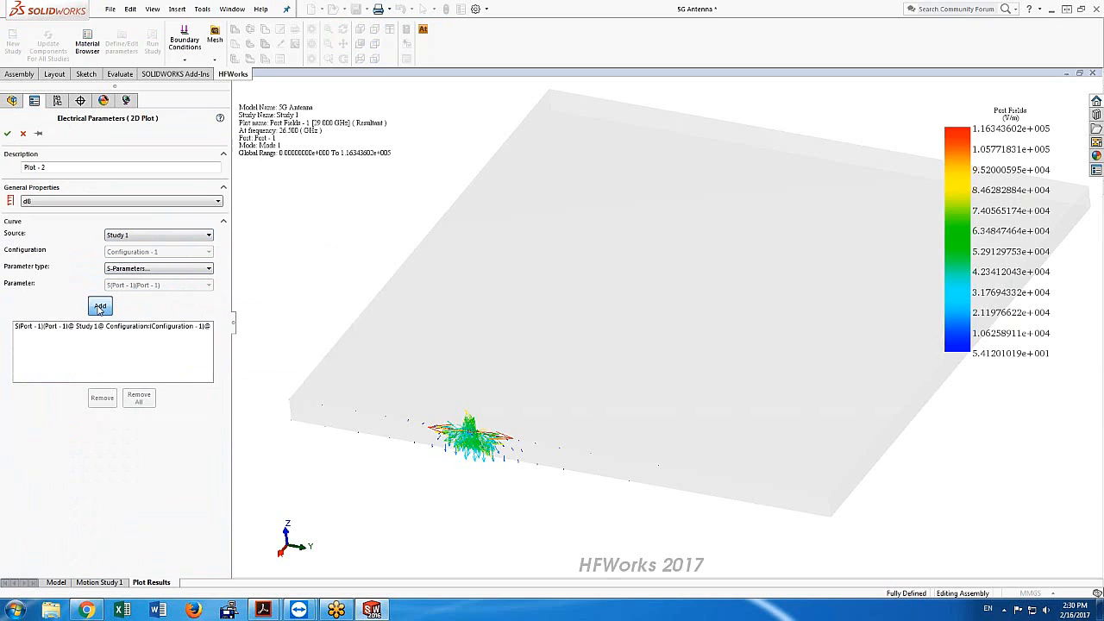
click(7, 134)
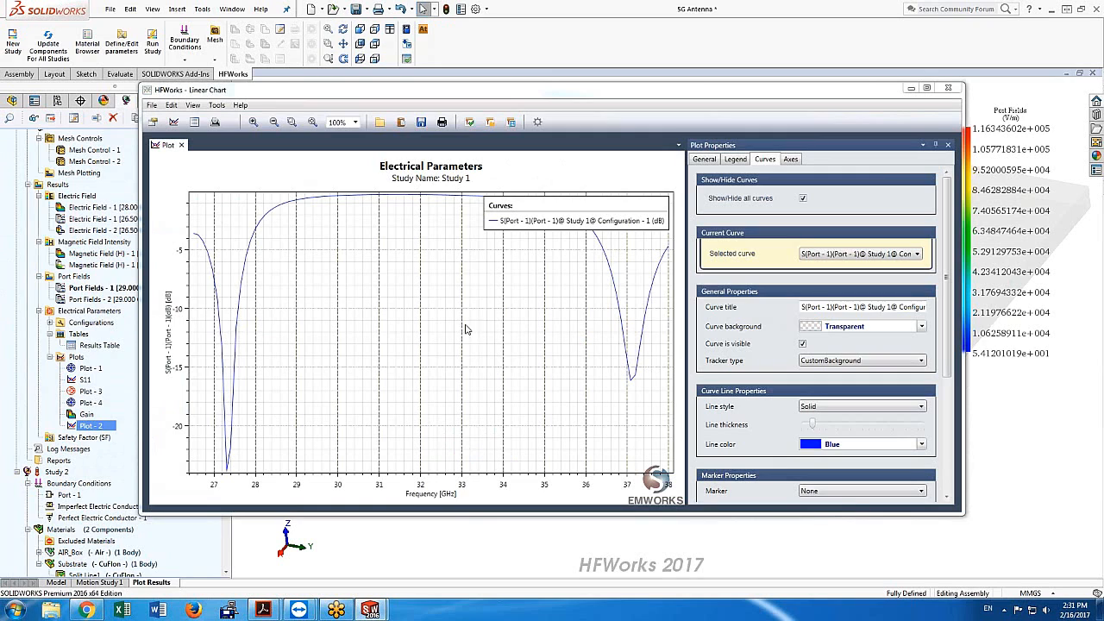
Trace the S(Port - 1)(Port - 1) curve, list its curve points by frequency, and close the chart
click(242, 294)
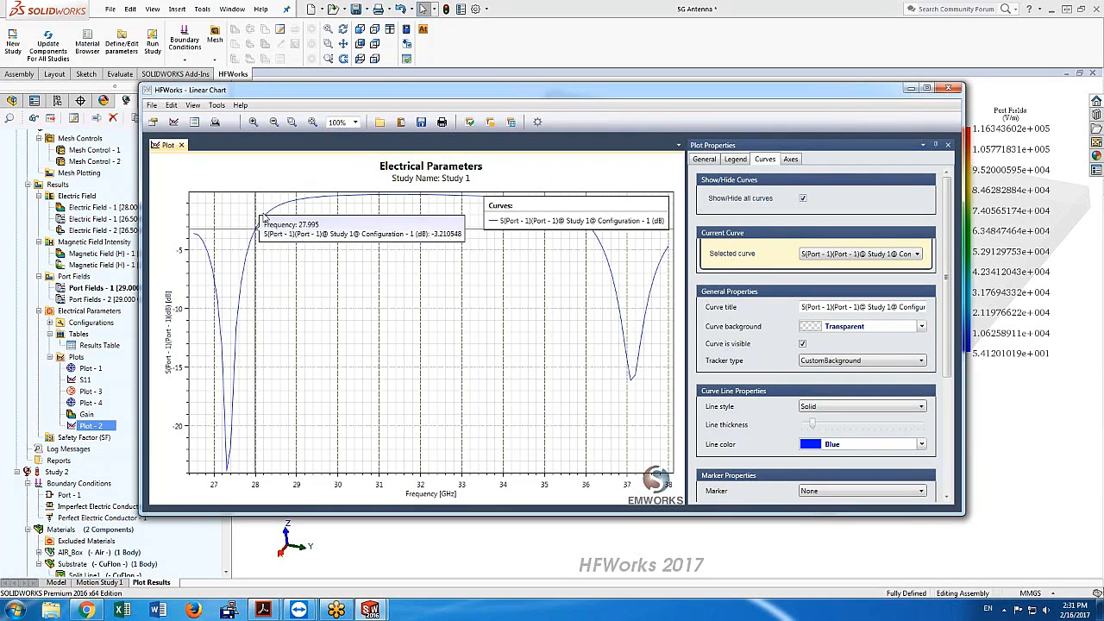
drag(491, 206, 259, 225)
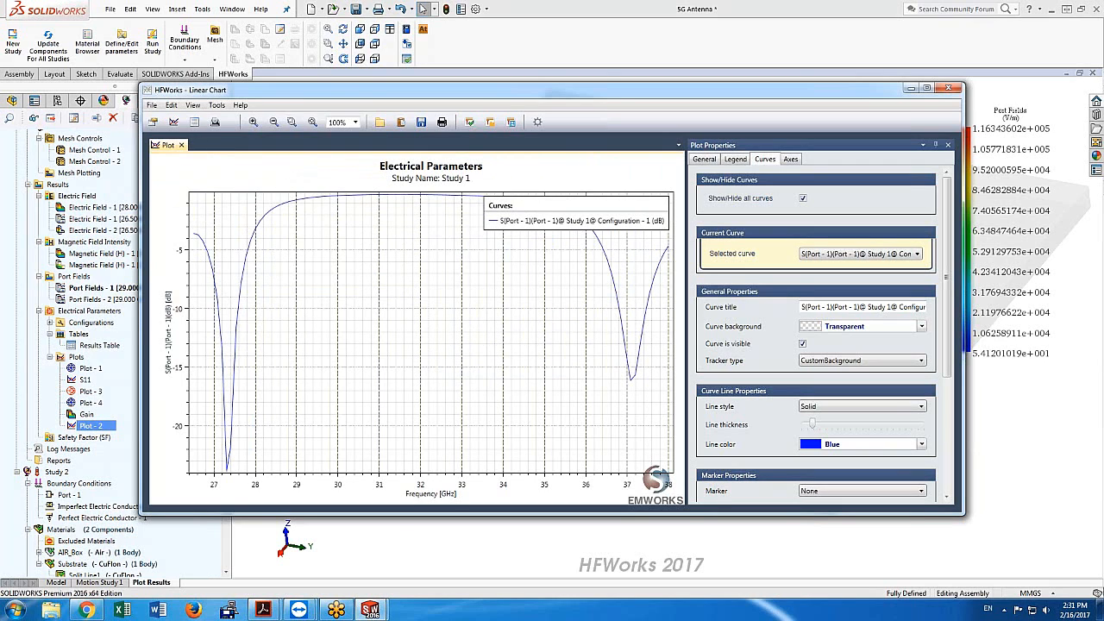
click(194, 122)
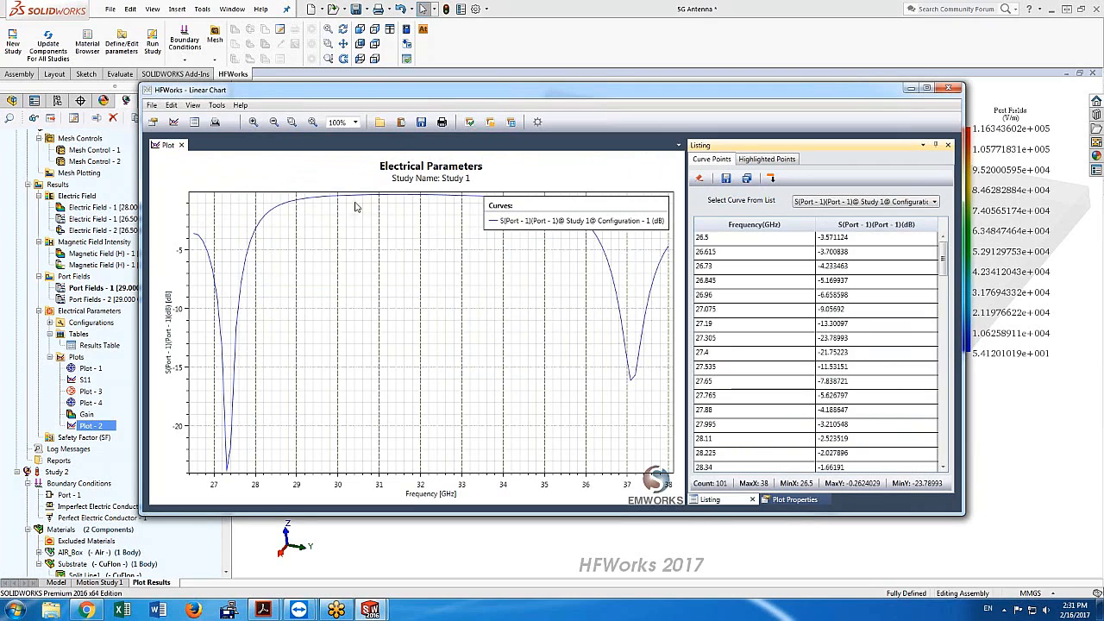
click(949, 89)
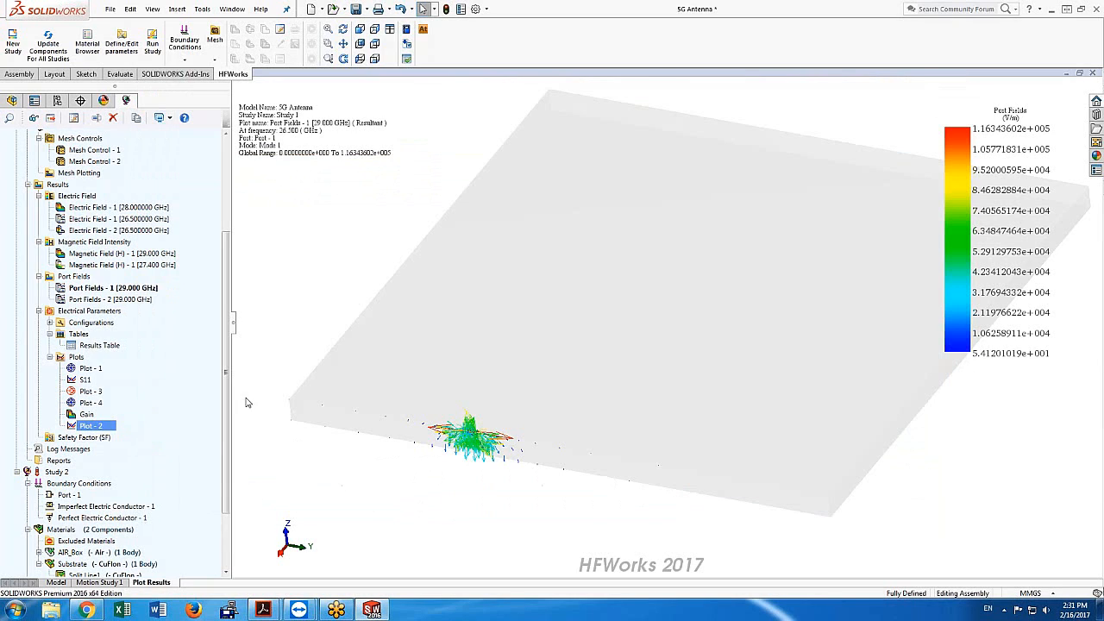
Create a 2D plot in dB of Study 1's unique impedance Z(Port - 1)(Port - 1), trace the curve and close the chart
right_click(83, 362)
click(140, 371)
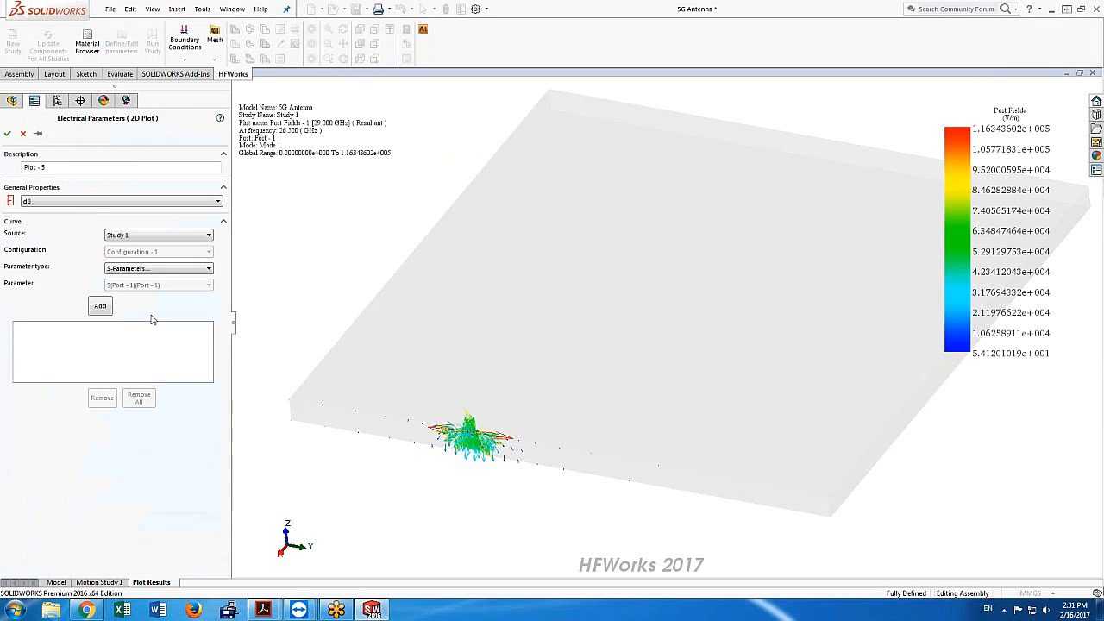
click(169, 269)
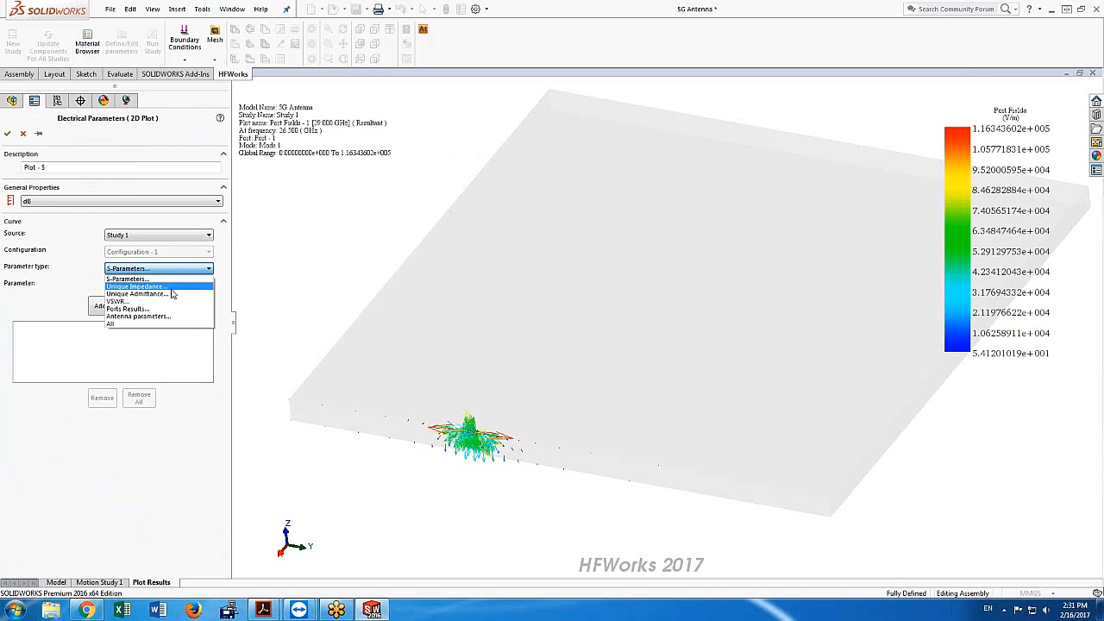
click(172, 293)
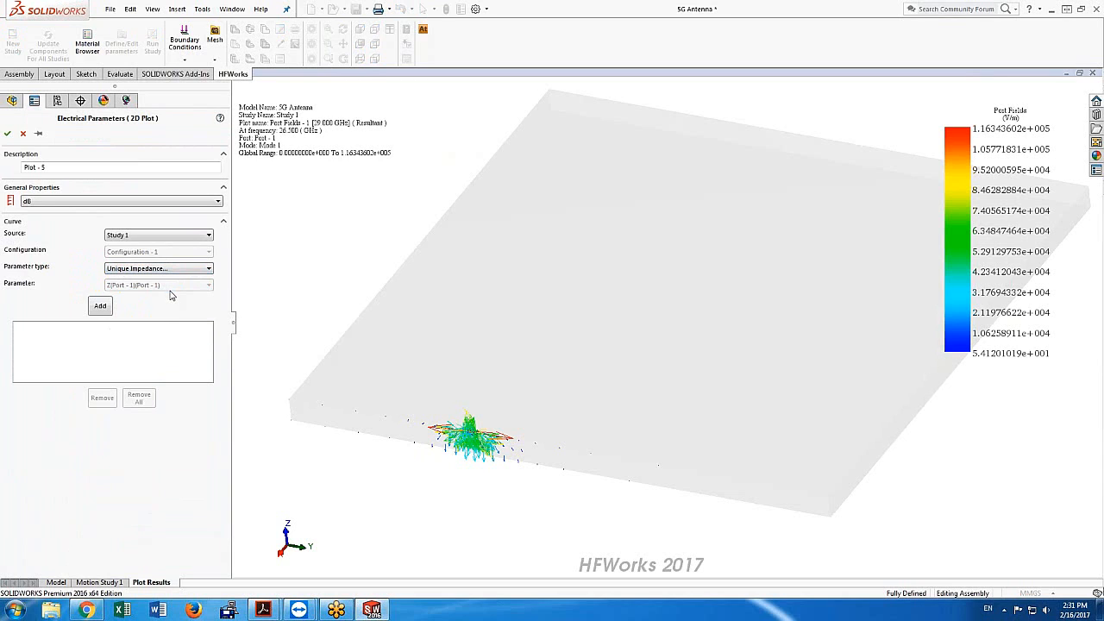
click(99, 307)
click(8, 134)
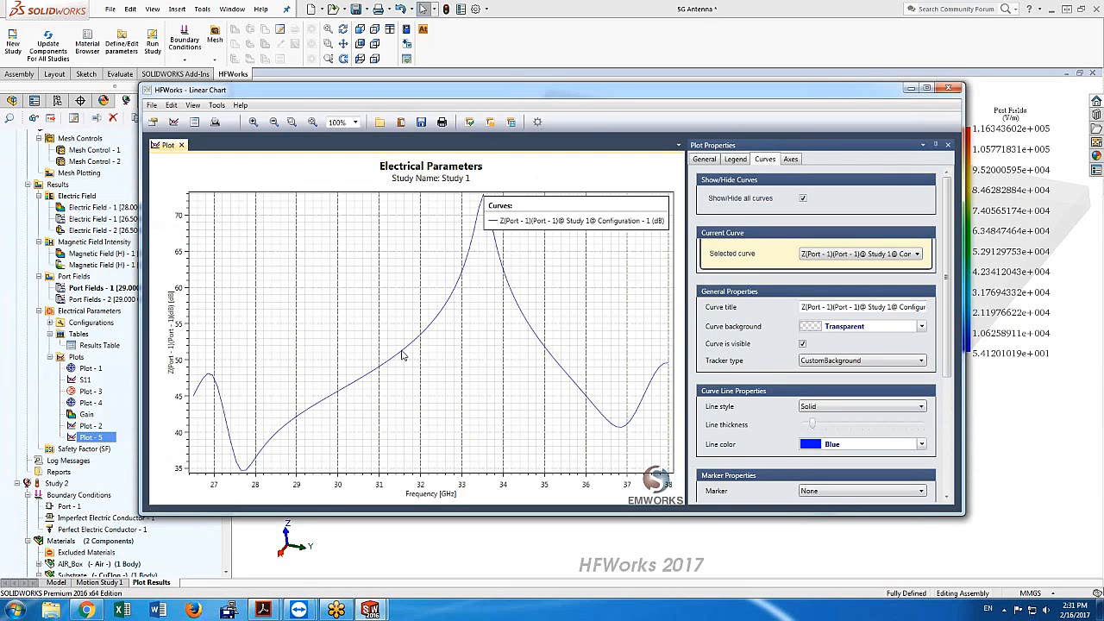
drag(267, 454, 657, 372)
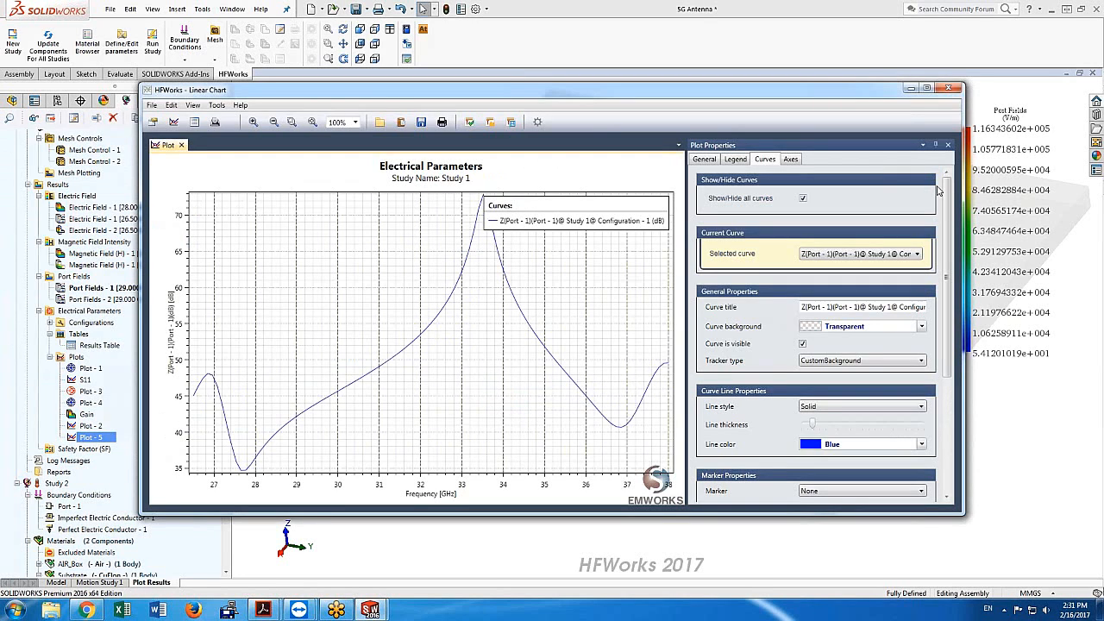
click(953, 89)
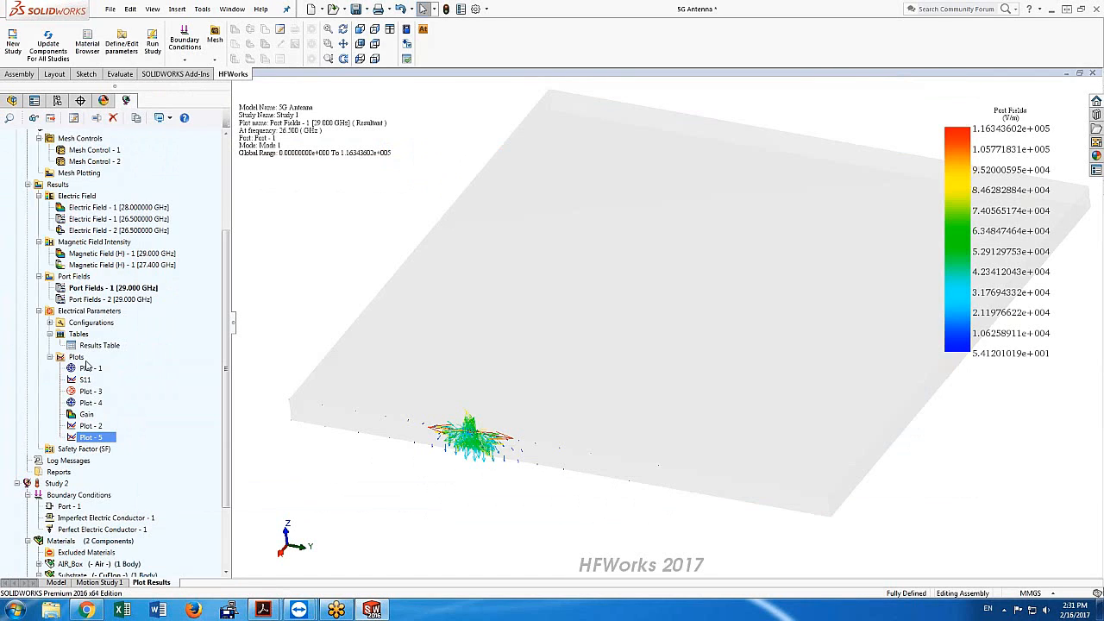
Create a Smith chart of Study 1's S(Port - 1)(Port - 1) and trace its curve
right_click(79, 357)
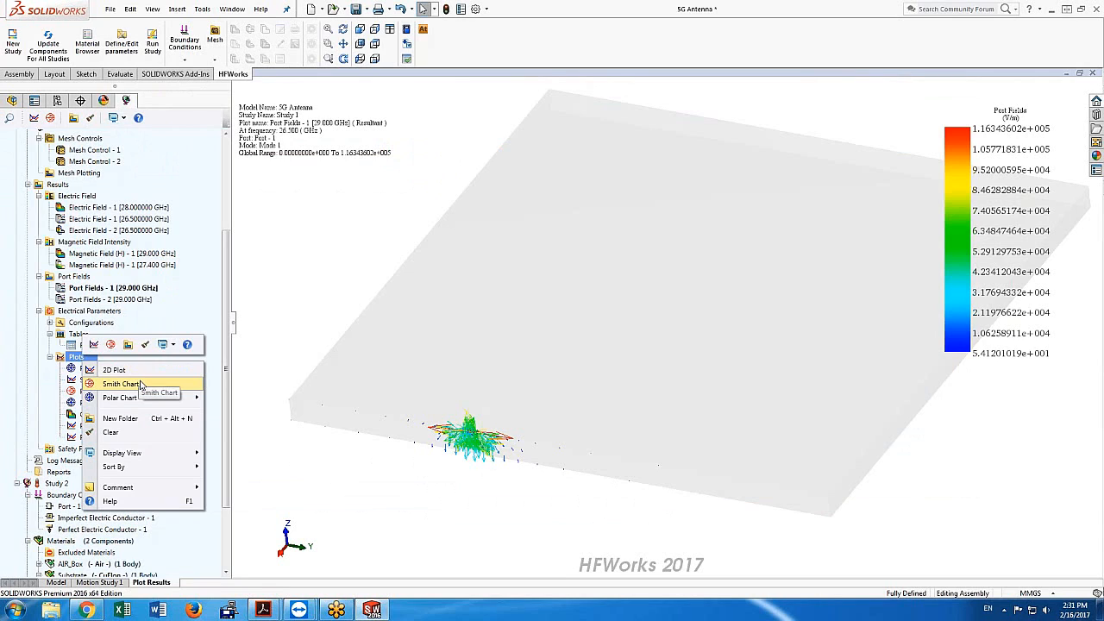
click(140, 385)
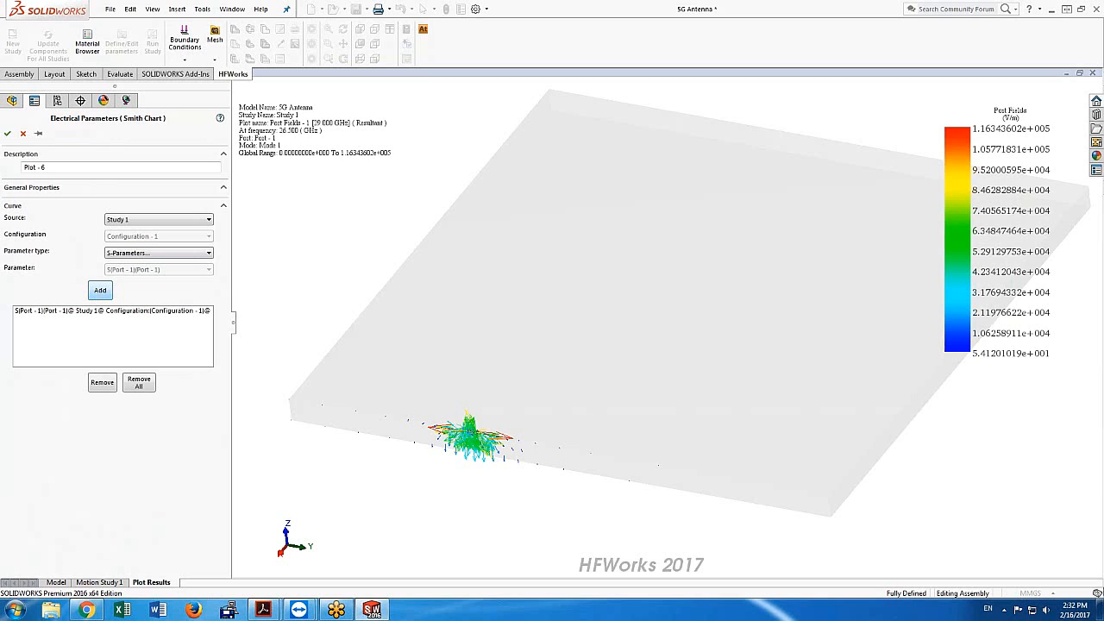
click(7, 135)
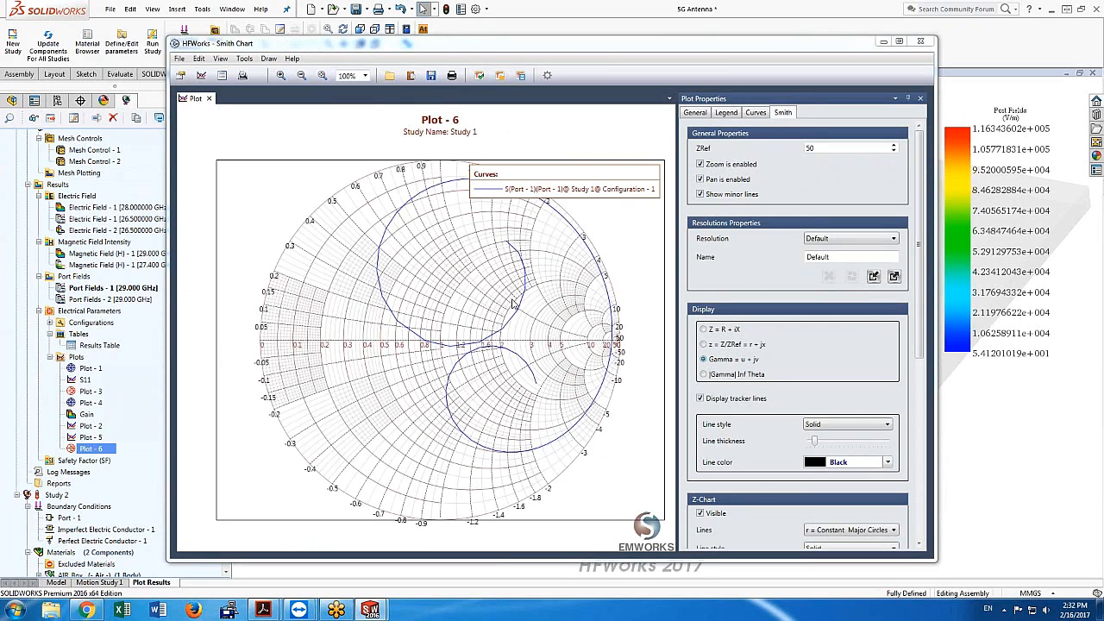
drag(510, 306, 457, 358)
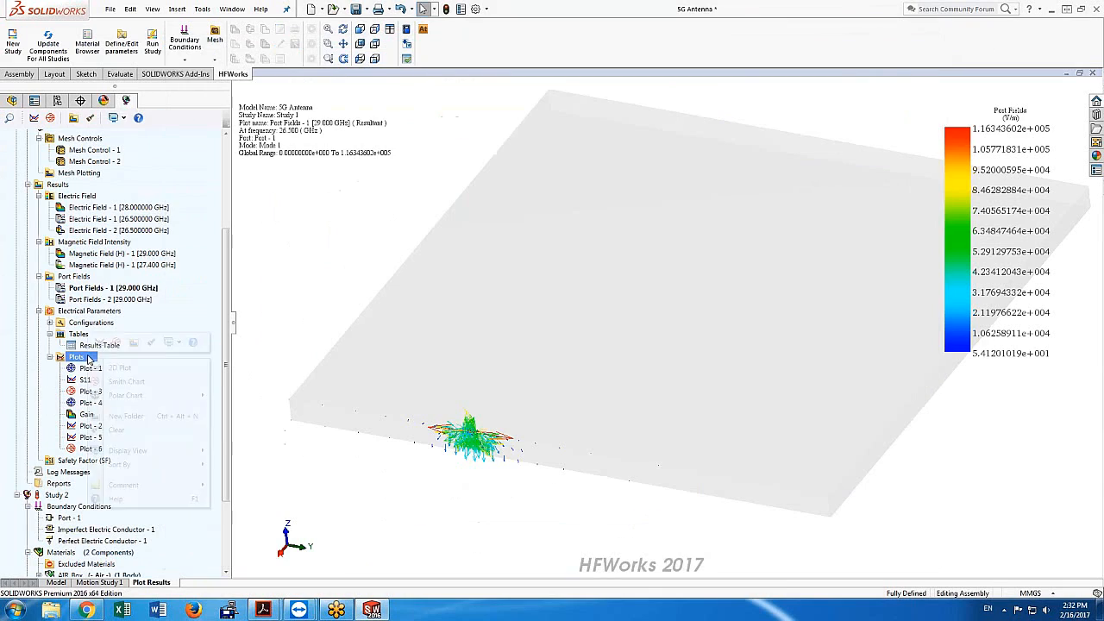
Create a linear 2D plot of Study 1's Radiated Power antenna parameter, view the curve and close the chart
right_click(83, 357)
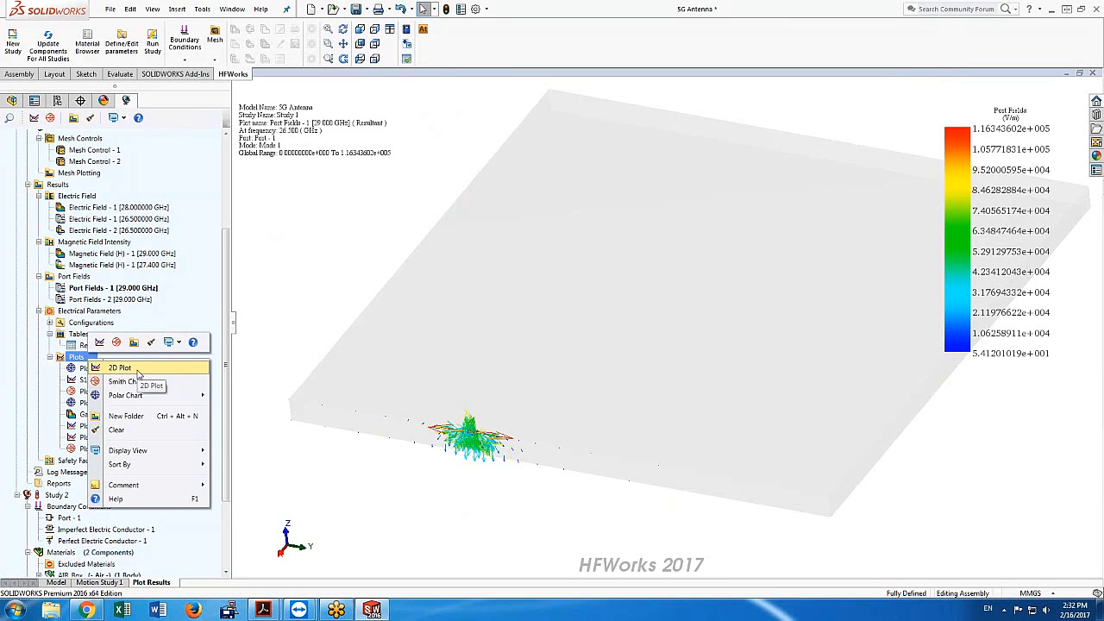
click(137, 373)
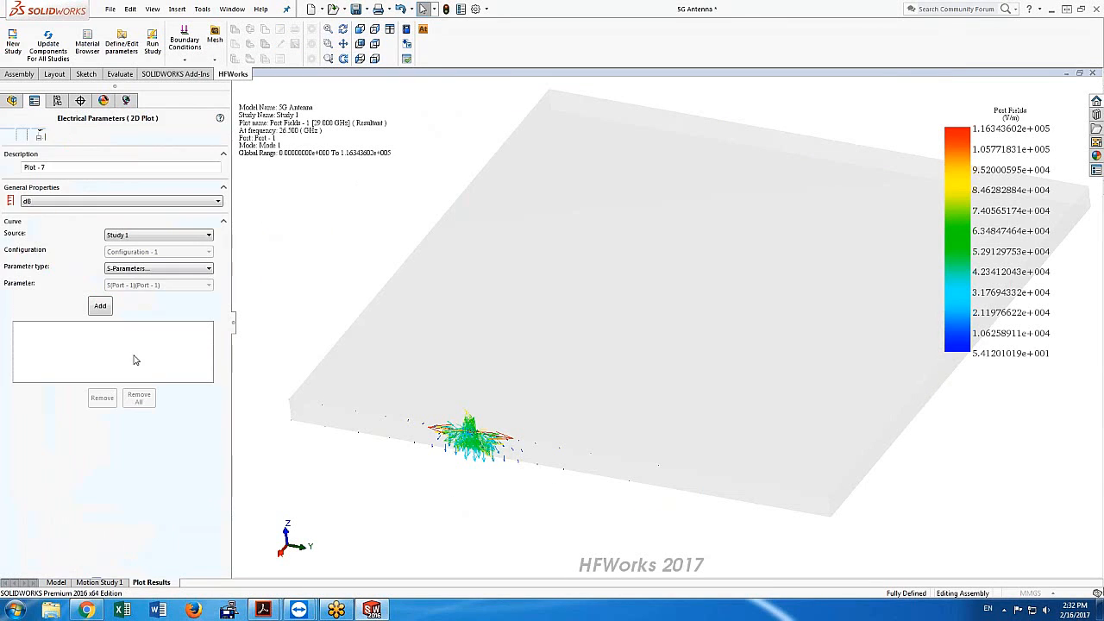
click(152, 270)
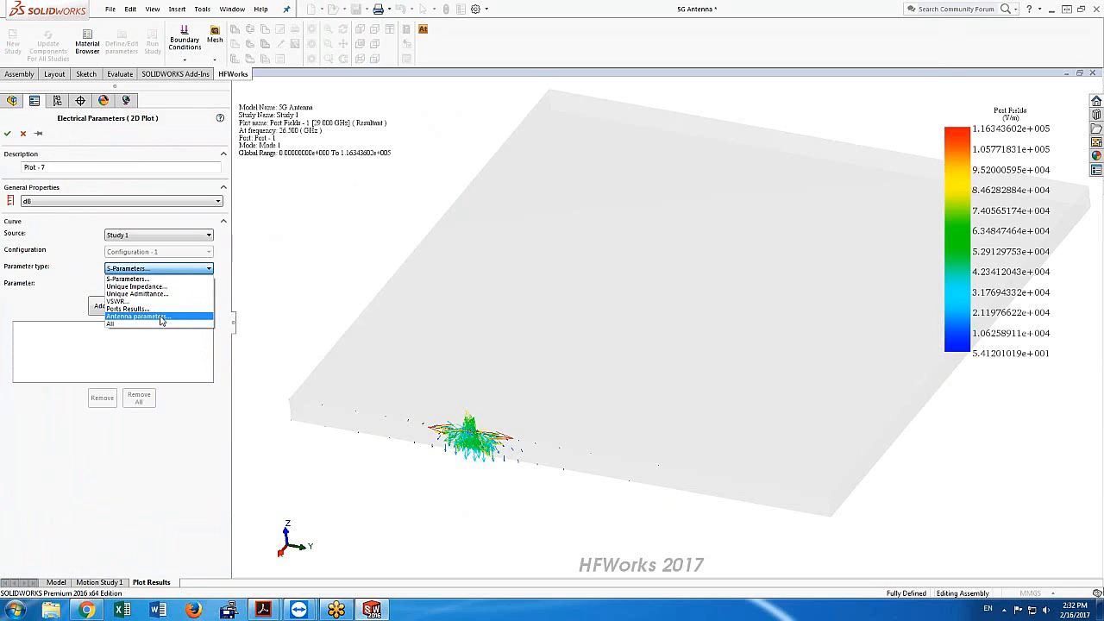
click(161, 319)
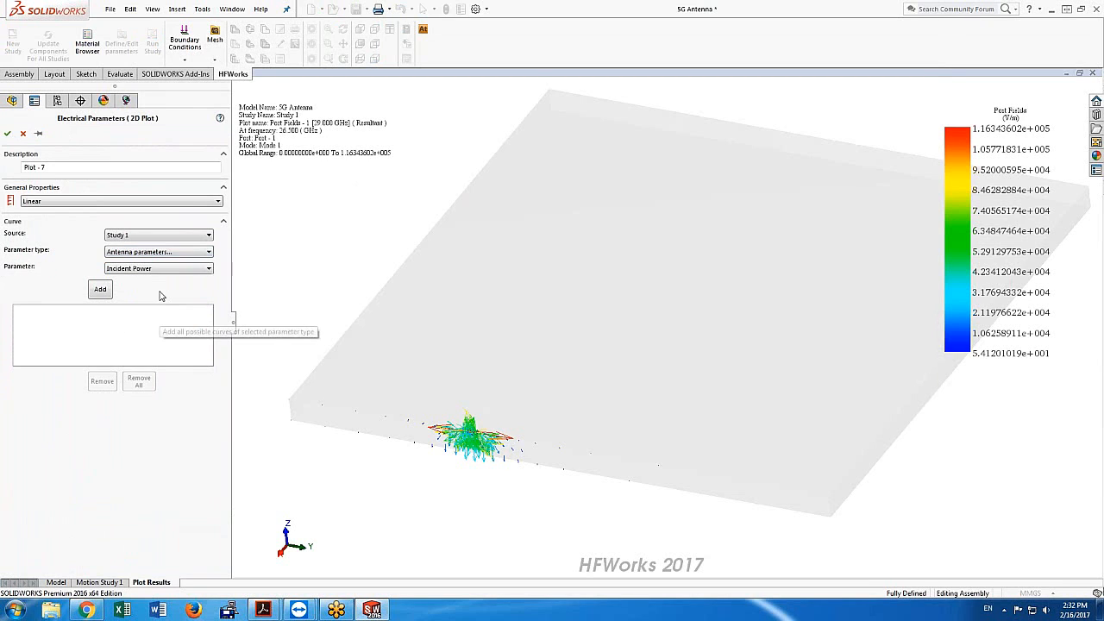
click(159, 270)
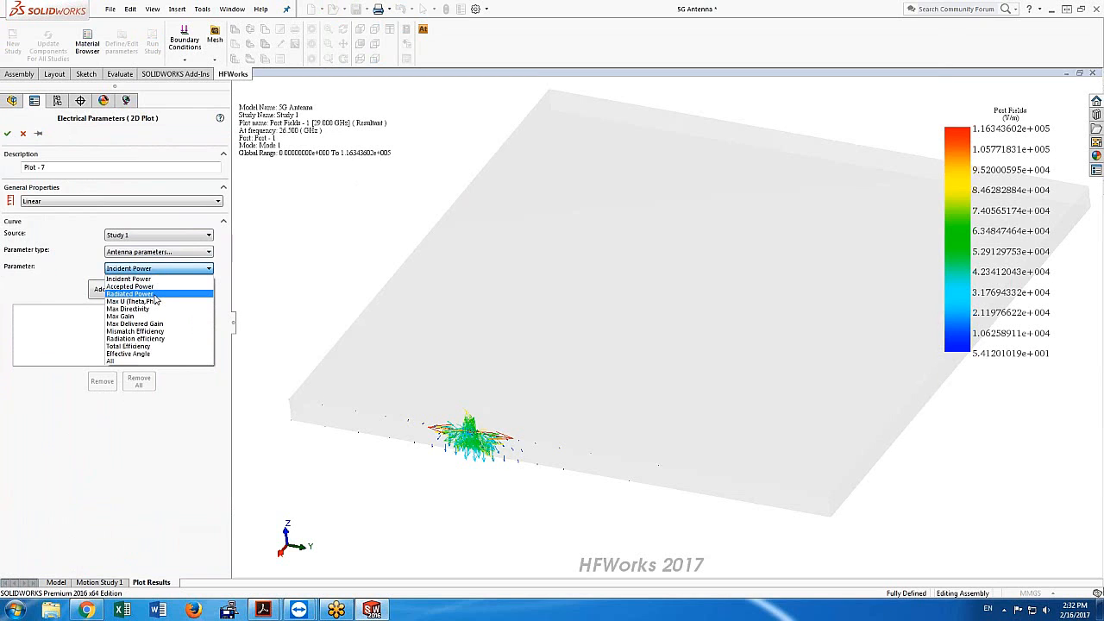
click(154, 294)
click(101, 289)
click(7, 133)
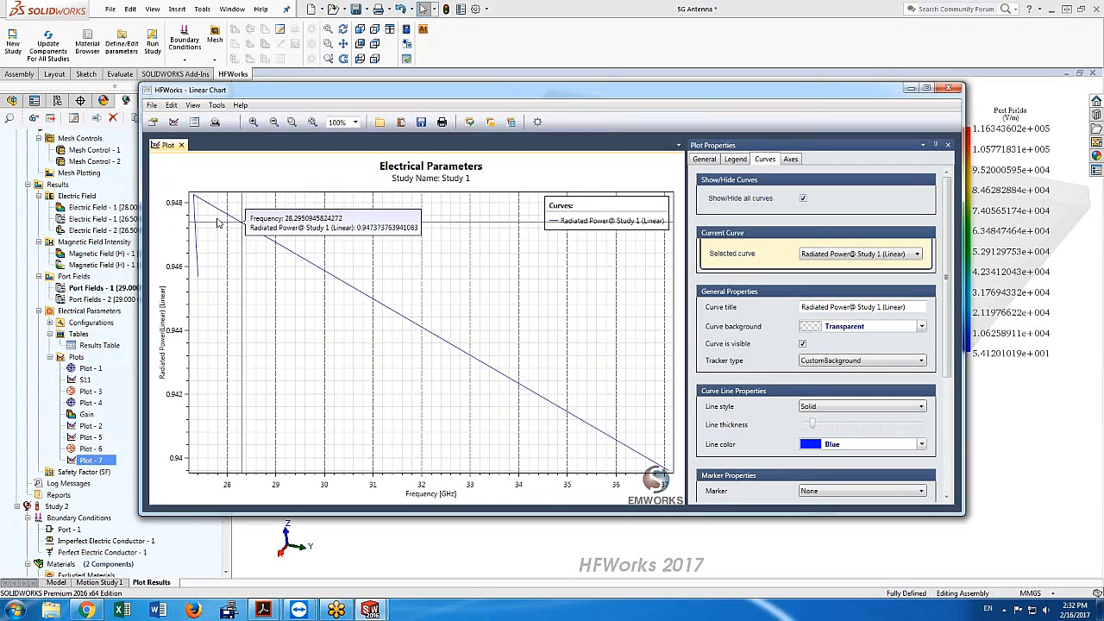
click(947, 89)
Create a linear 2D plot of Study 1's Radiation efficiency antenna parameter, view the curve and close the chart
right_click(76, 356)
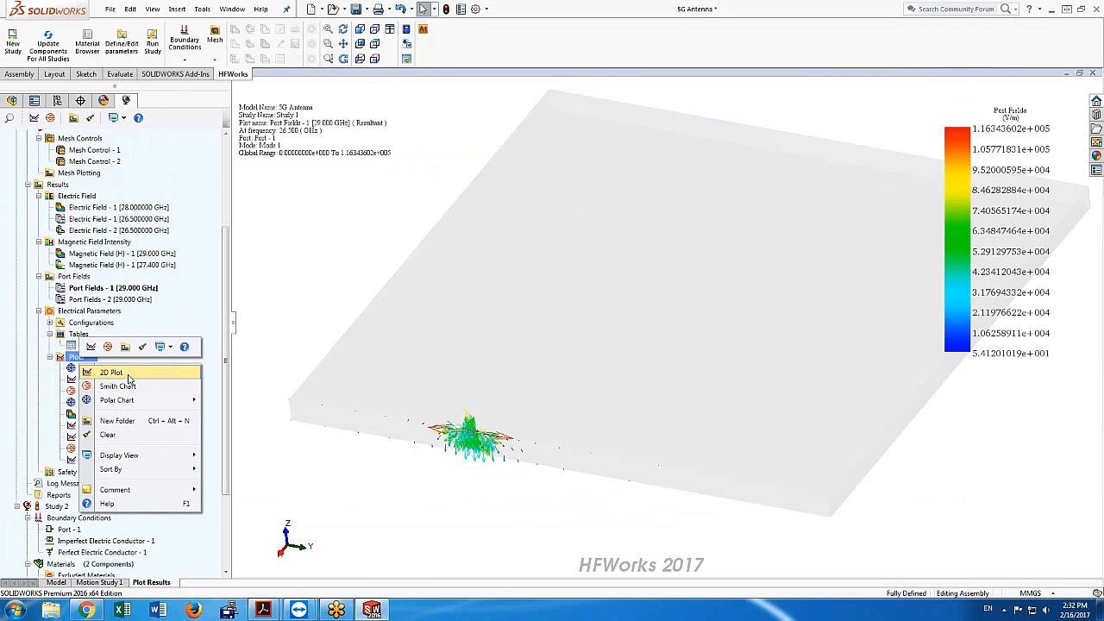
click(128, 377)
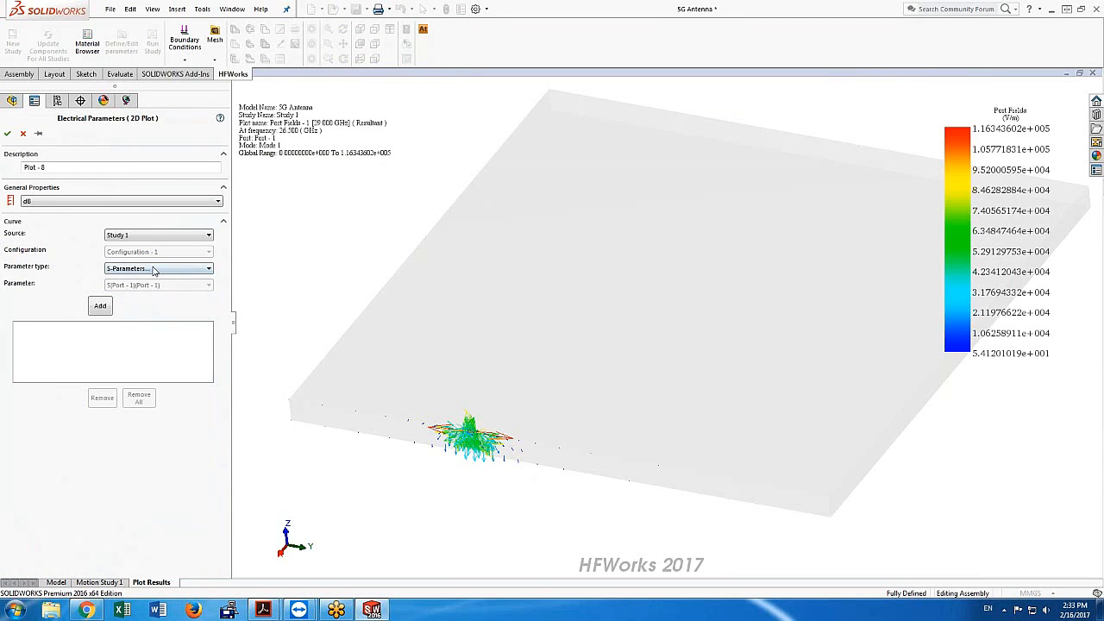
click(155, 271)
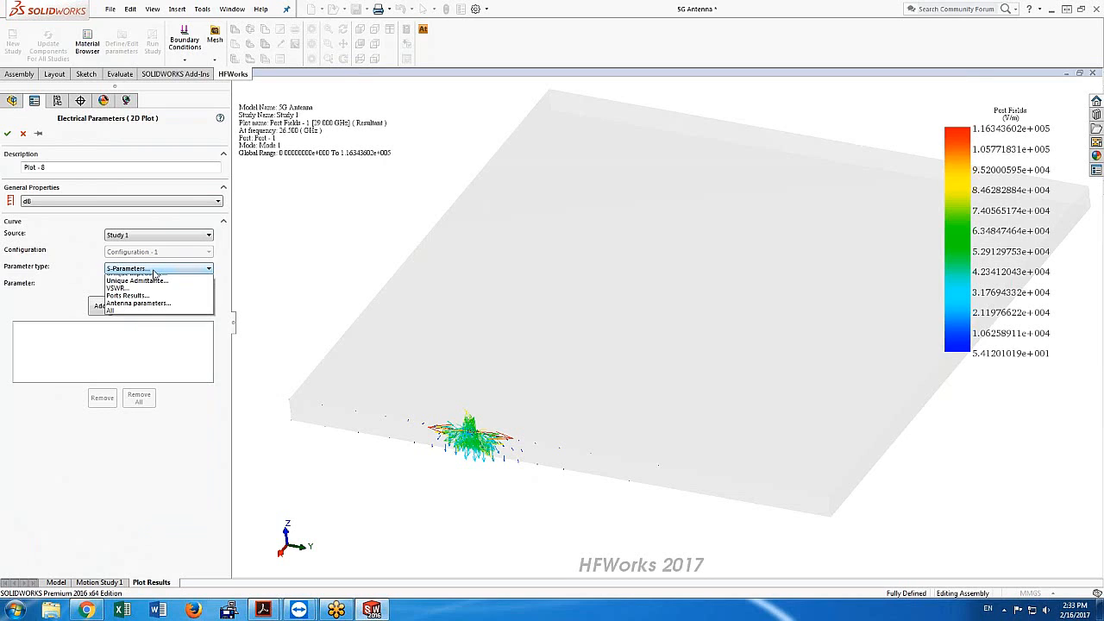
click(138, 303)
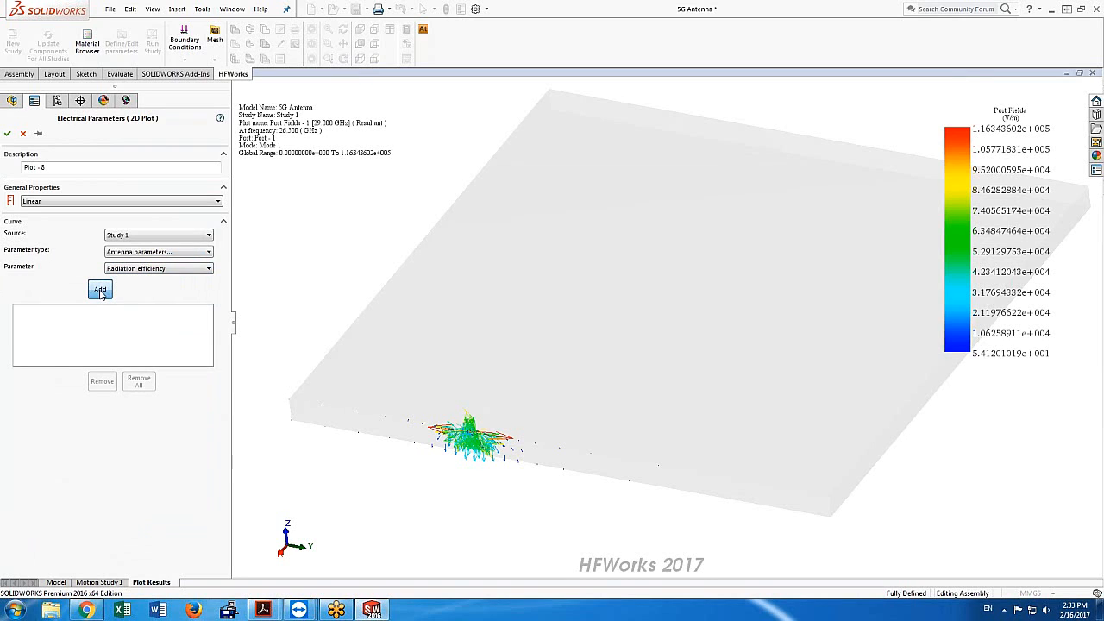
click(100, 289)
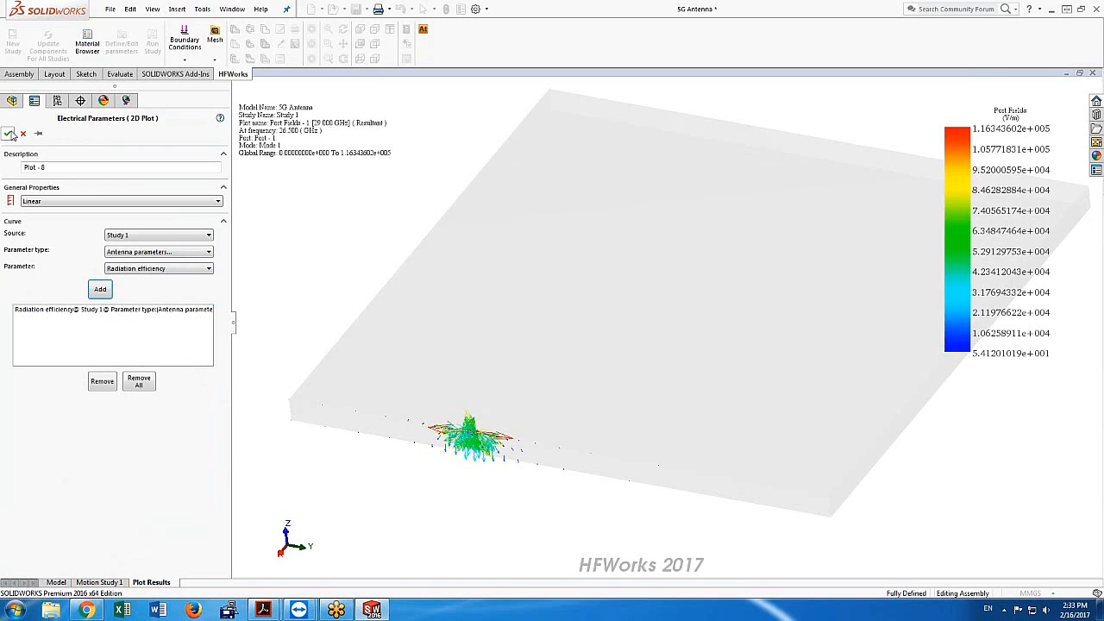
click(9, 132)
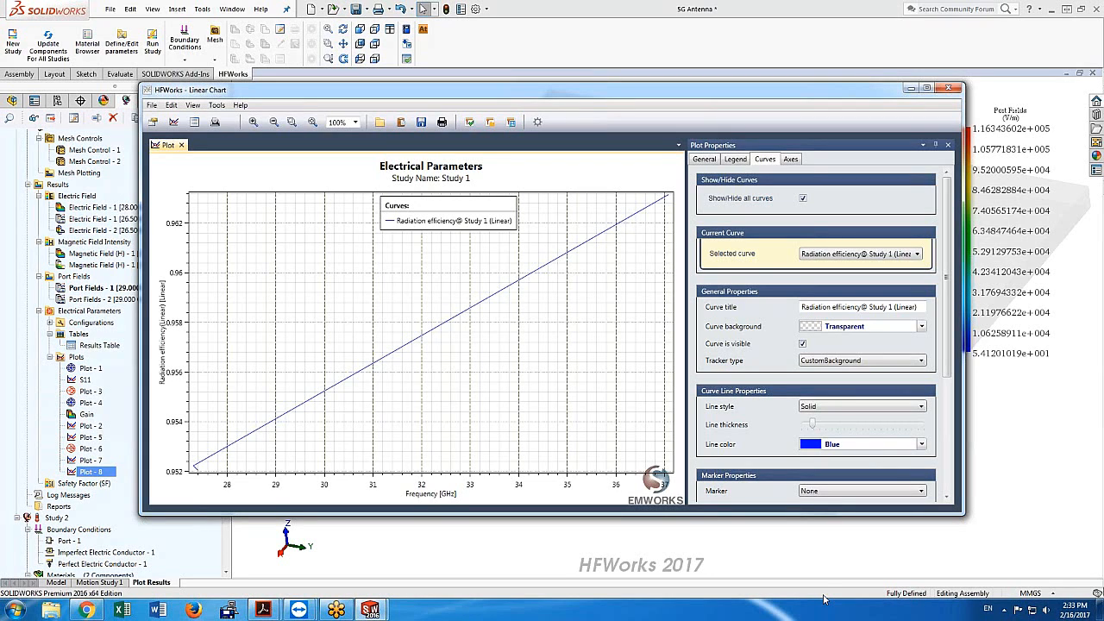
click(949, 89)
Create a normalized dB polar chart of Study 1's Gain Pattern versus Theta at 27.4 GHz and Phi 0
right_click(76, 356)
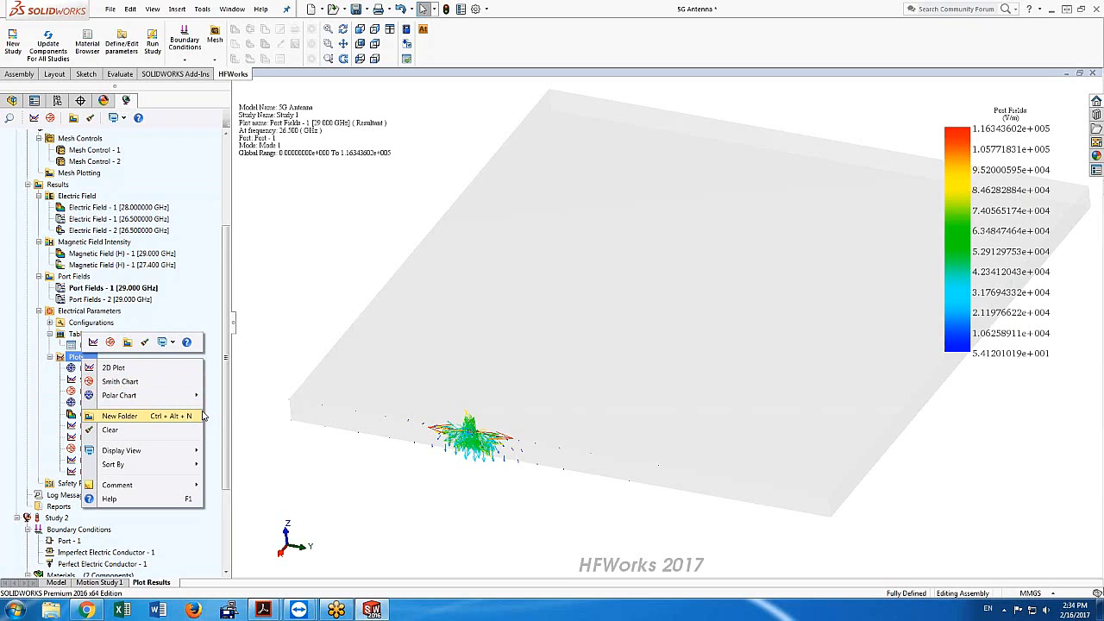
mouse_move(194, 395)
click(243, 397)
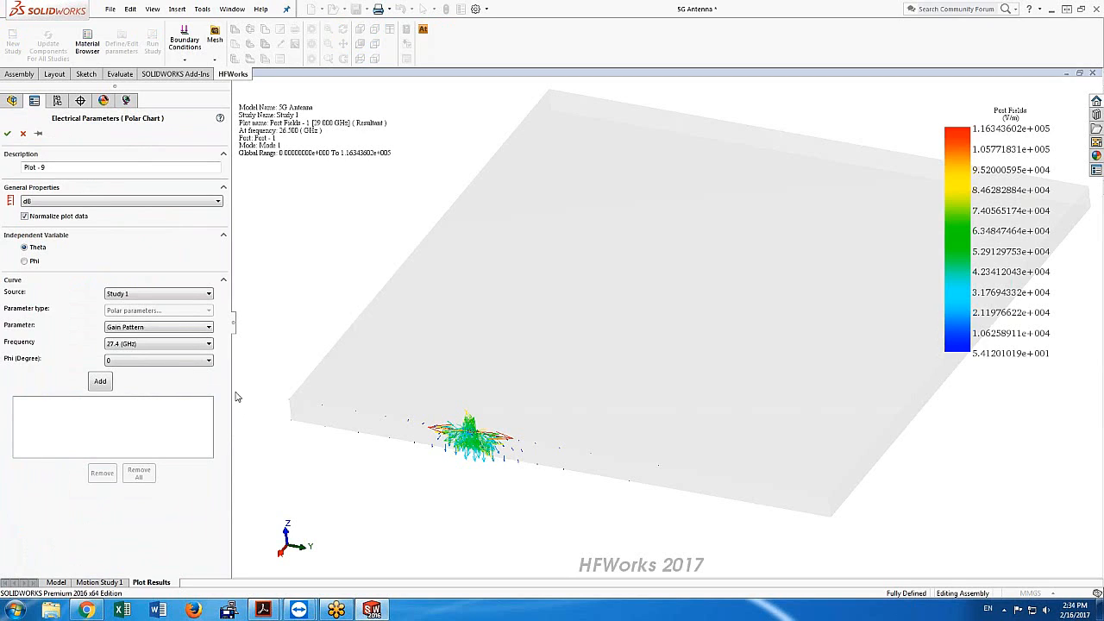
click(190, 332)
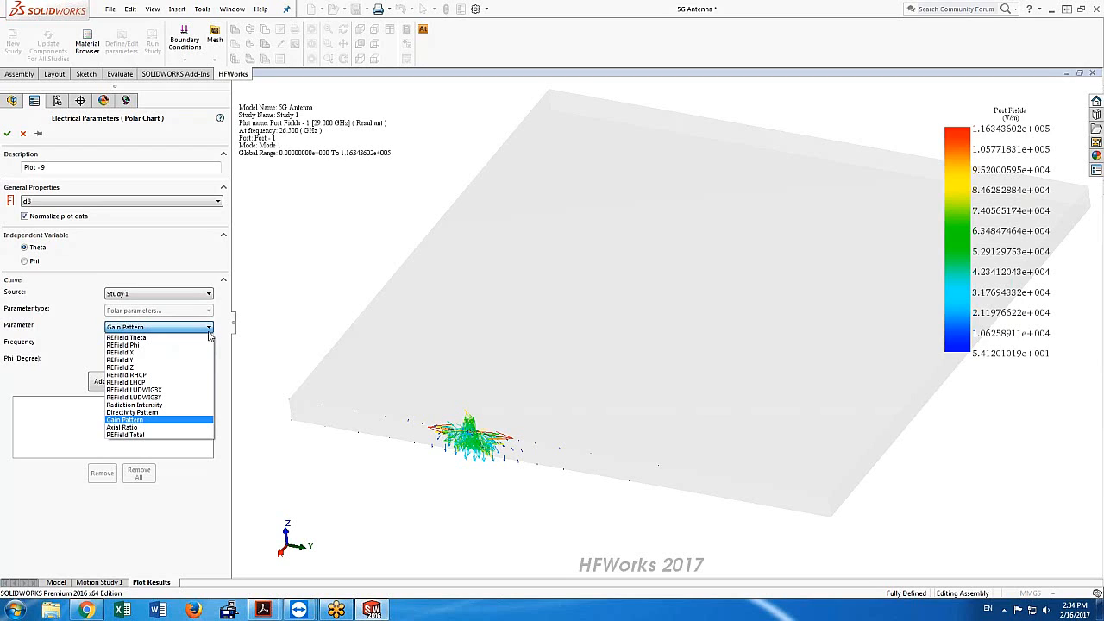
click(270, 304)
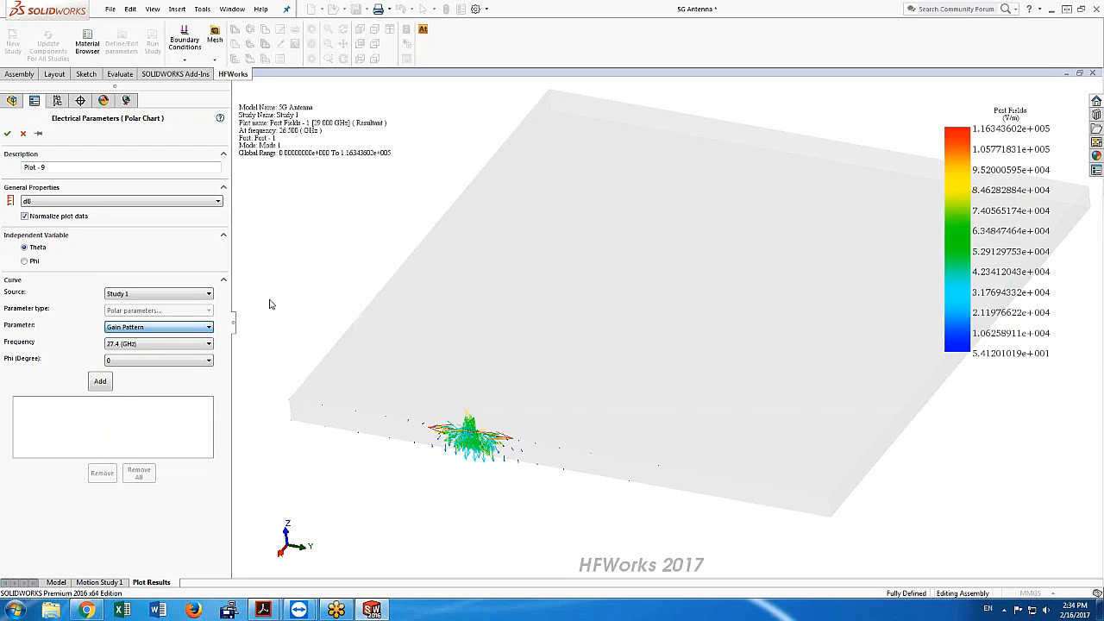
click(163, 344)
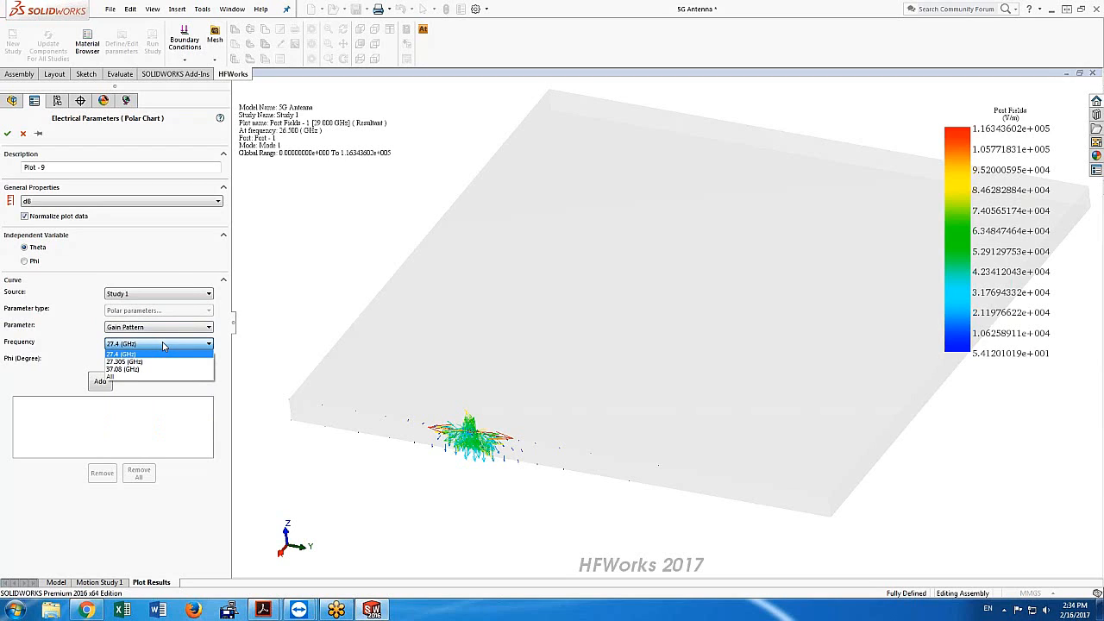
click(200, 380)
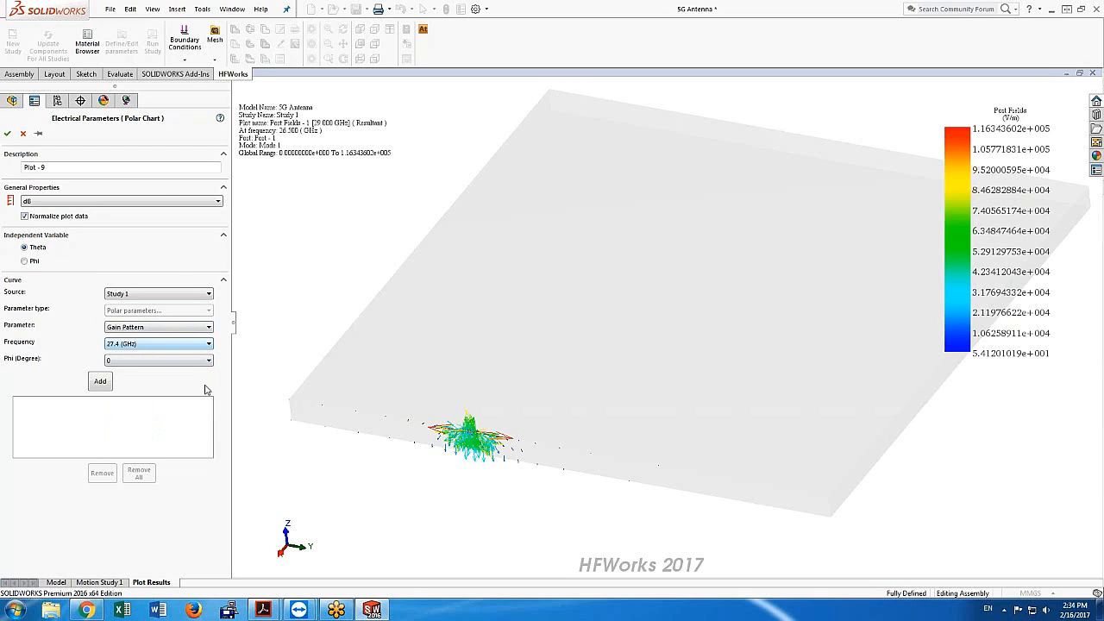
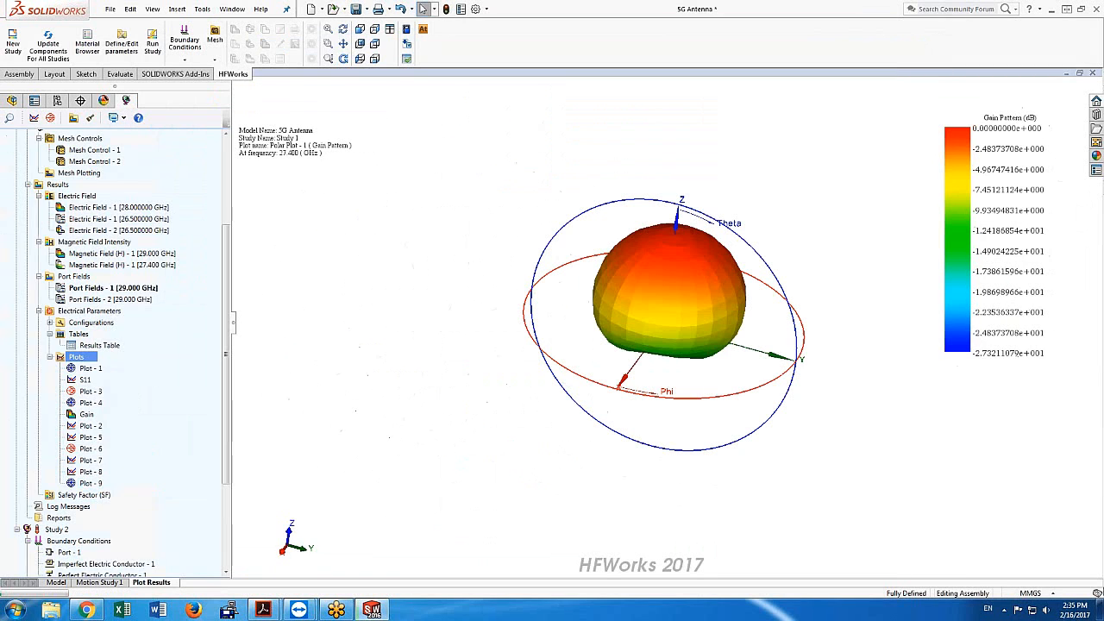
Examine the 3D polar plot of the Gain Pattern at 27.4 GHz and try its all-frequencies and gray model view options
middle_drag(504, 381, 492, 246)
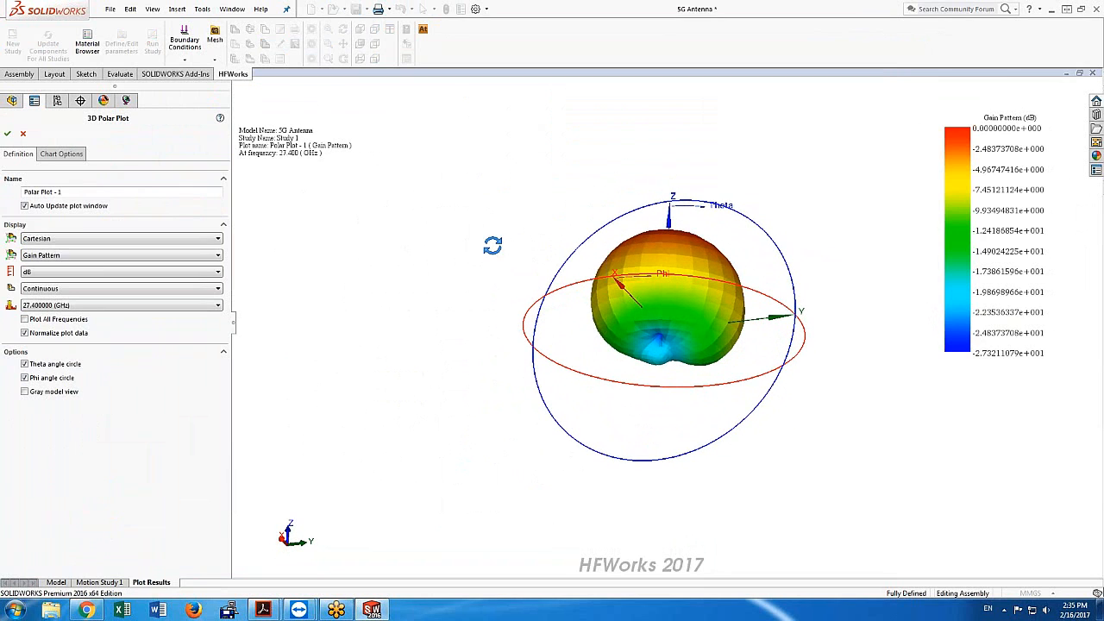
middle_drag(493, 246, 591, 338)
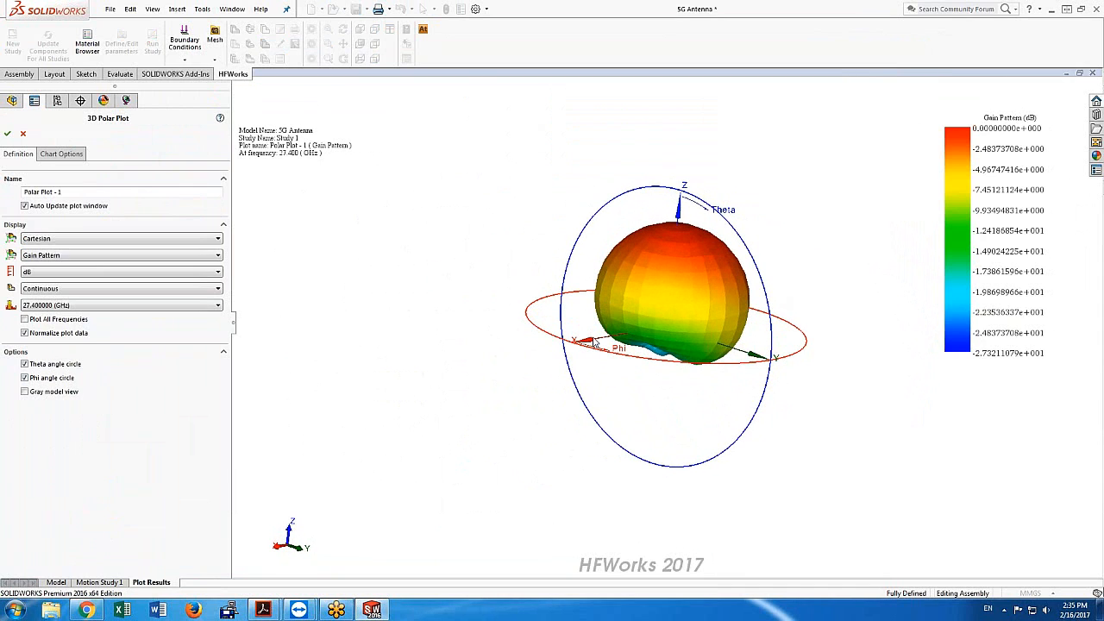
click(25, 319)
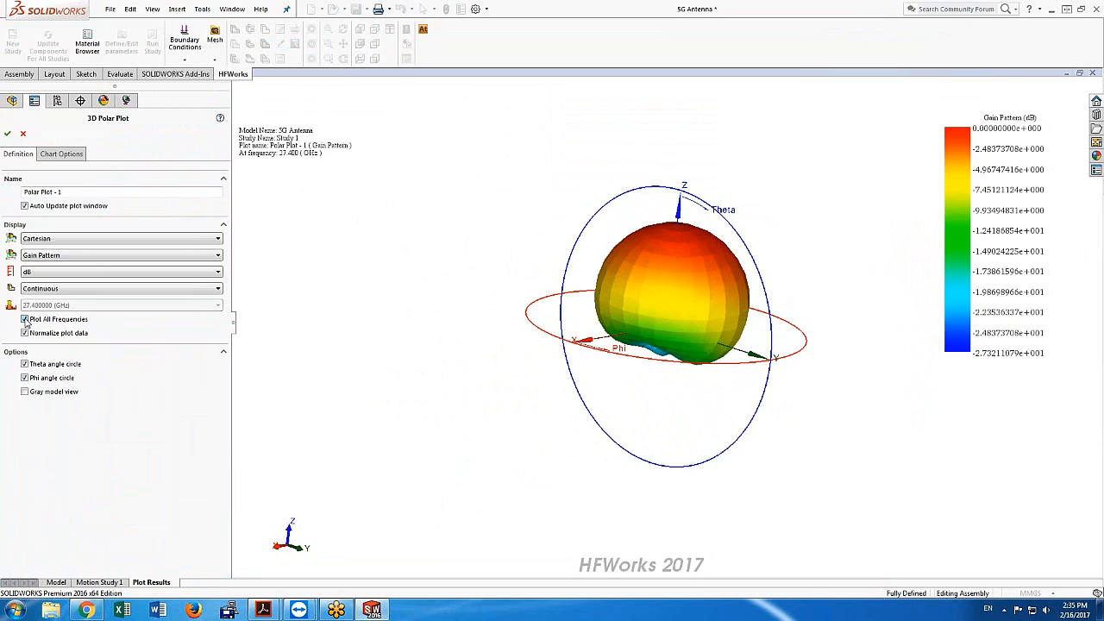
click(26, 319)
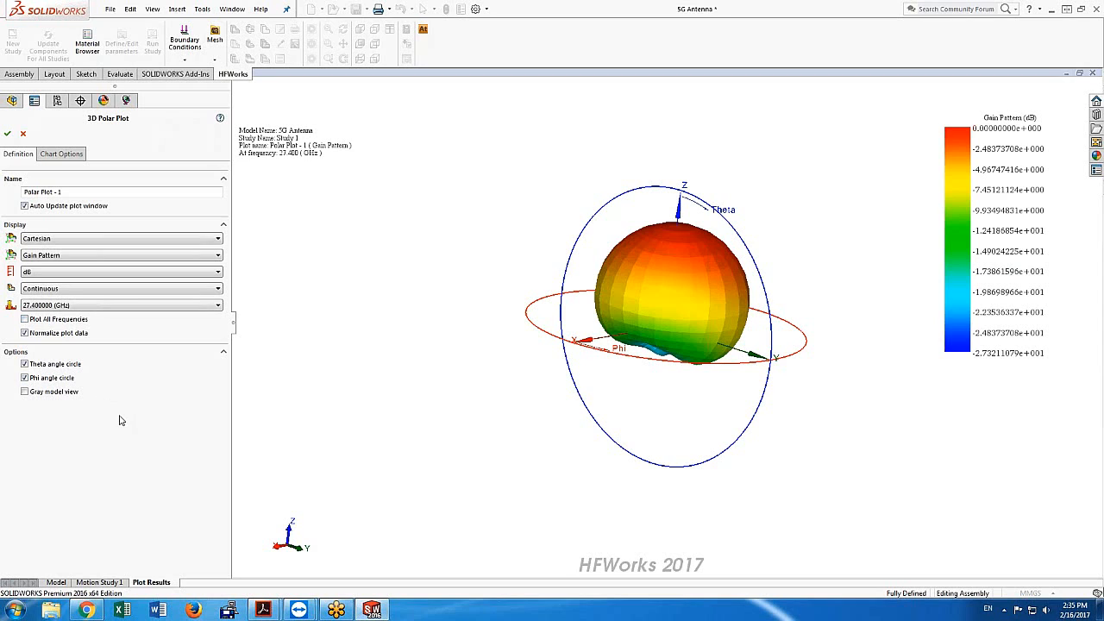
click(25, 393)
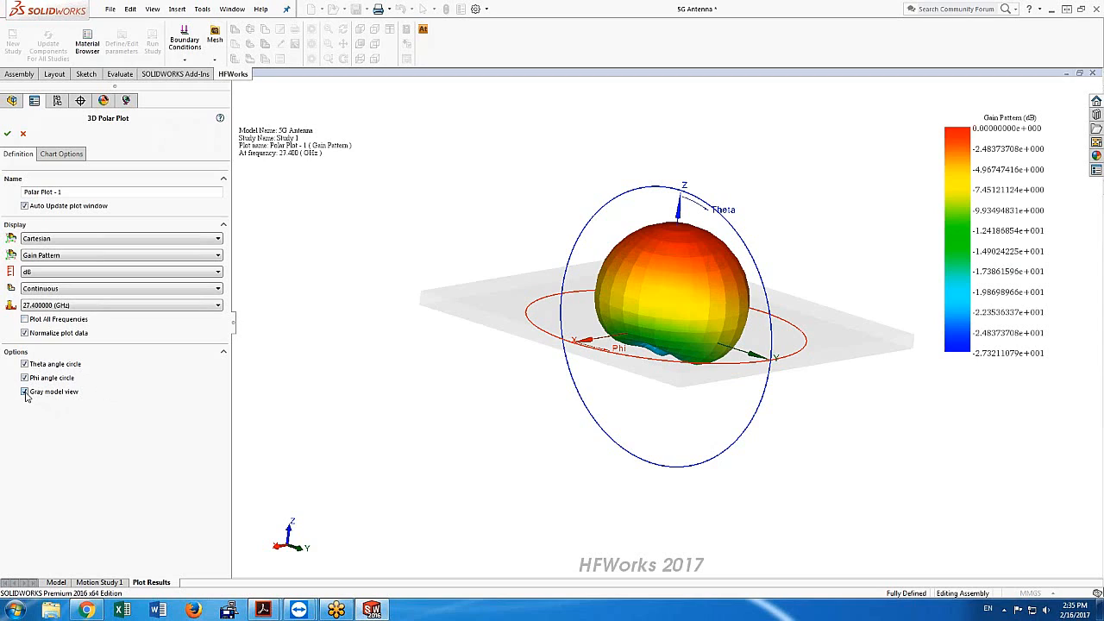
click(25, 392)
click(75, 274)
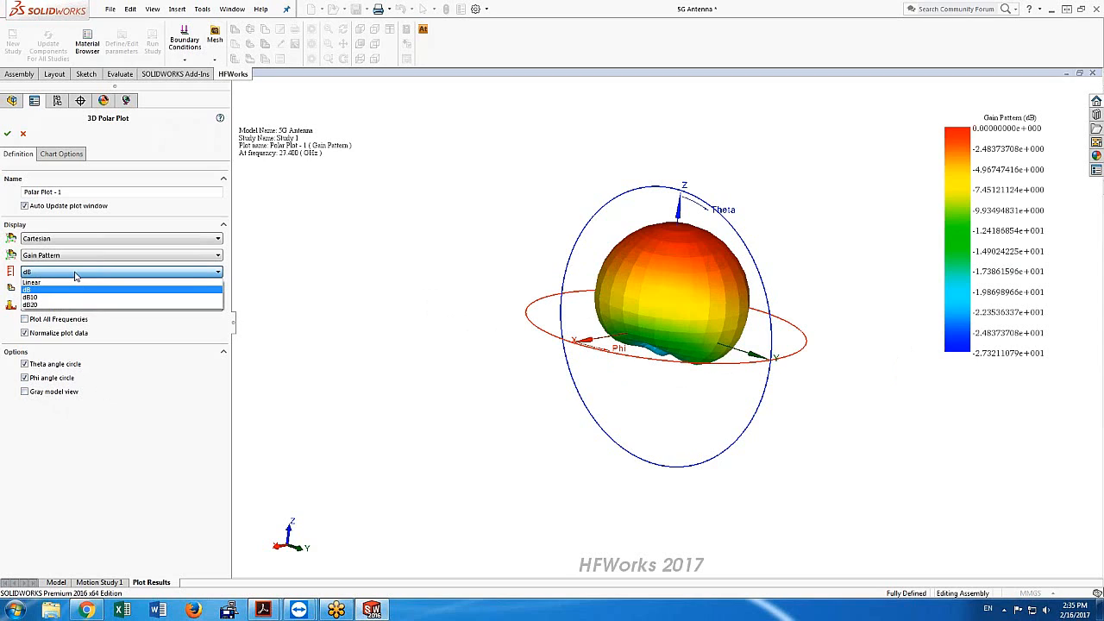
click(357, 282)
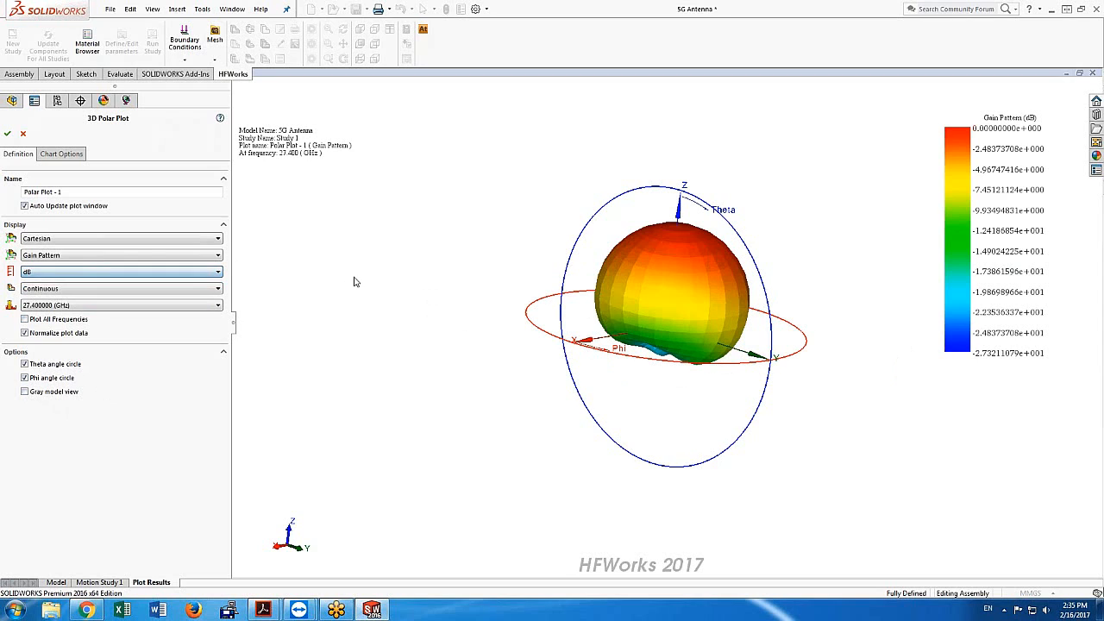
Switch the 3D polar plot to Radiation Intensity and then to Axial Ratio, view its shape and accept the plot
click(132, 255)
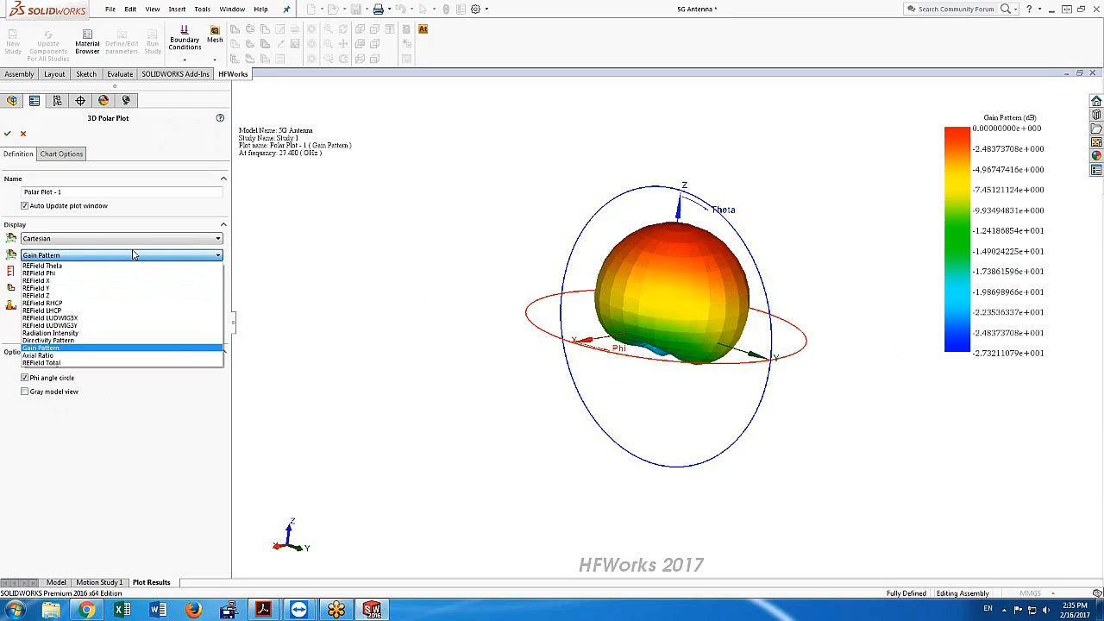
click(159, 333)
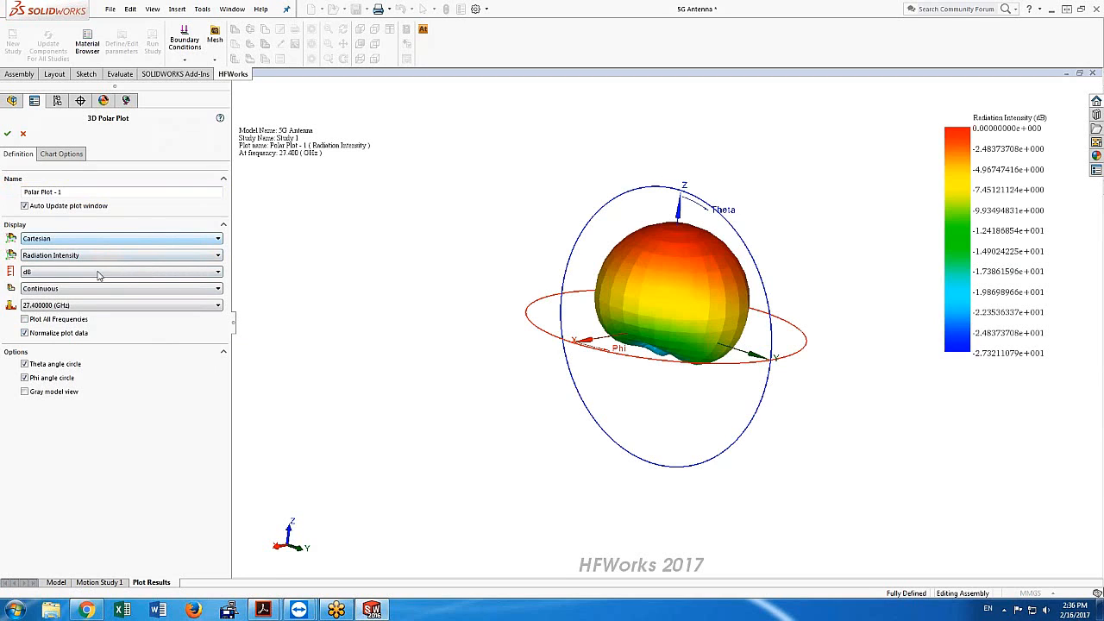
middle_drag(504, 315, 487, 346)
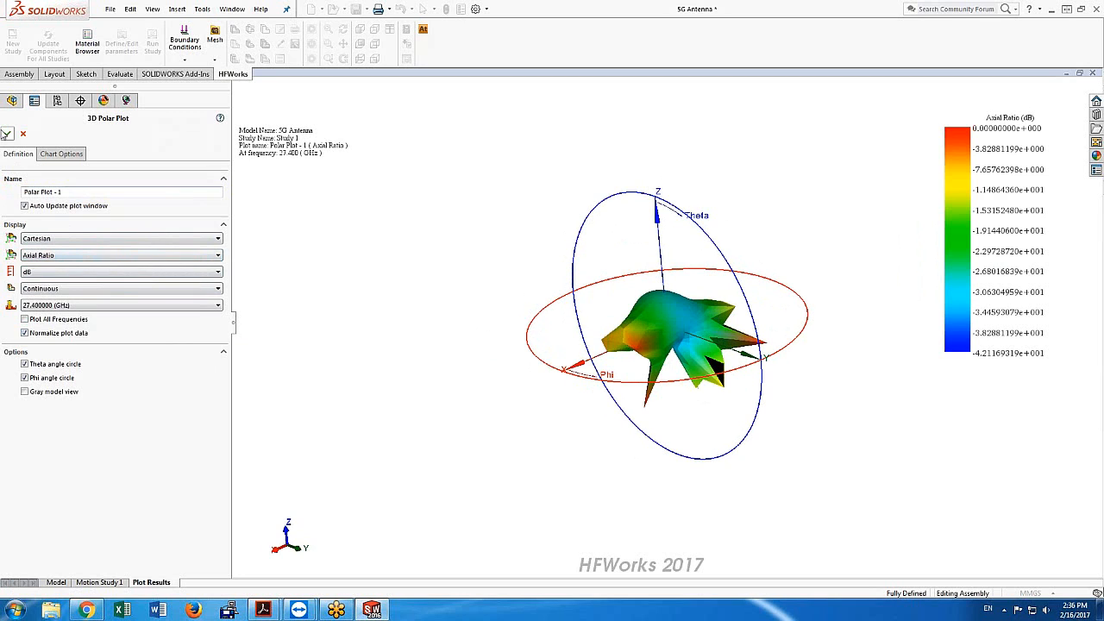
click(6, 134)
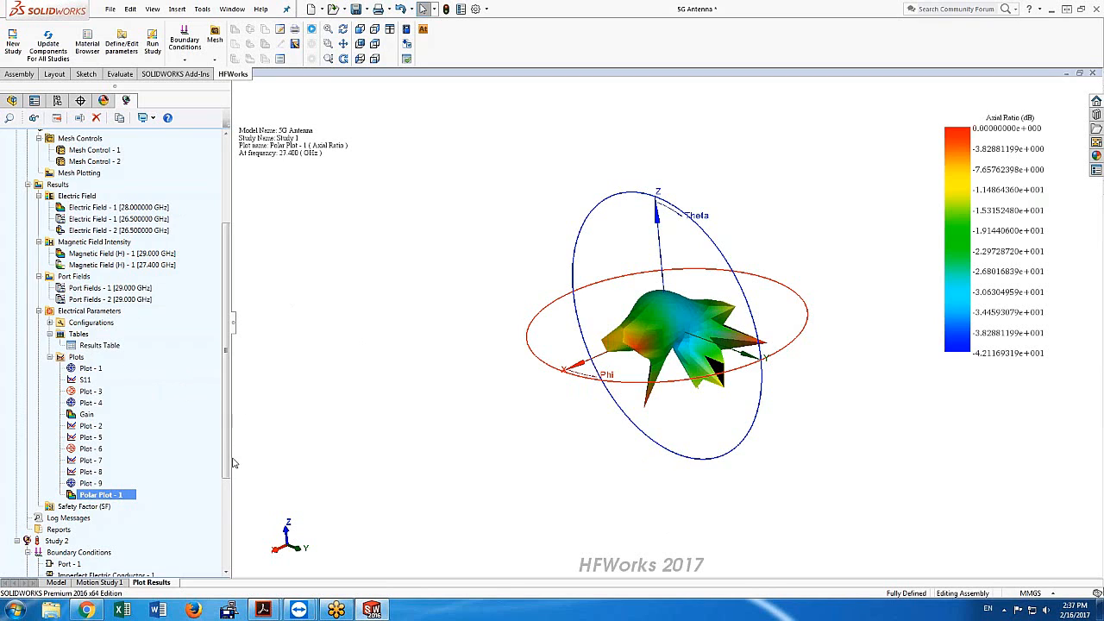
Create a continuous 3D fringe plot of Study 1's Safety Factor at 27.4 GHz with Mode 1 excited at Port - 1
scroll(226, 471, down, 2)
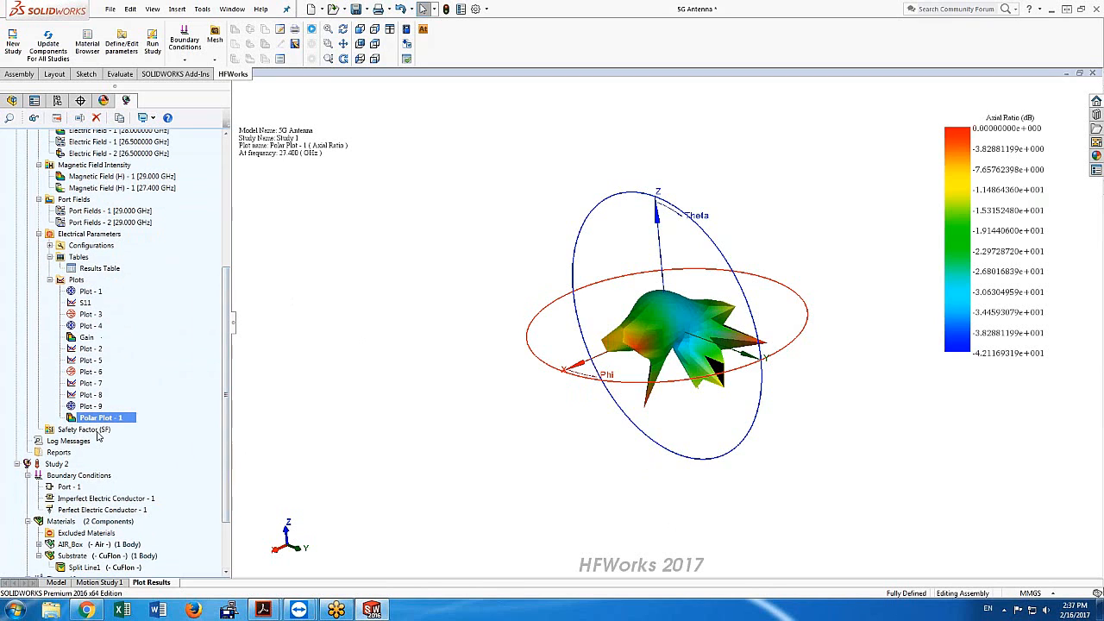
click(96, 434)
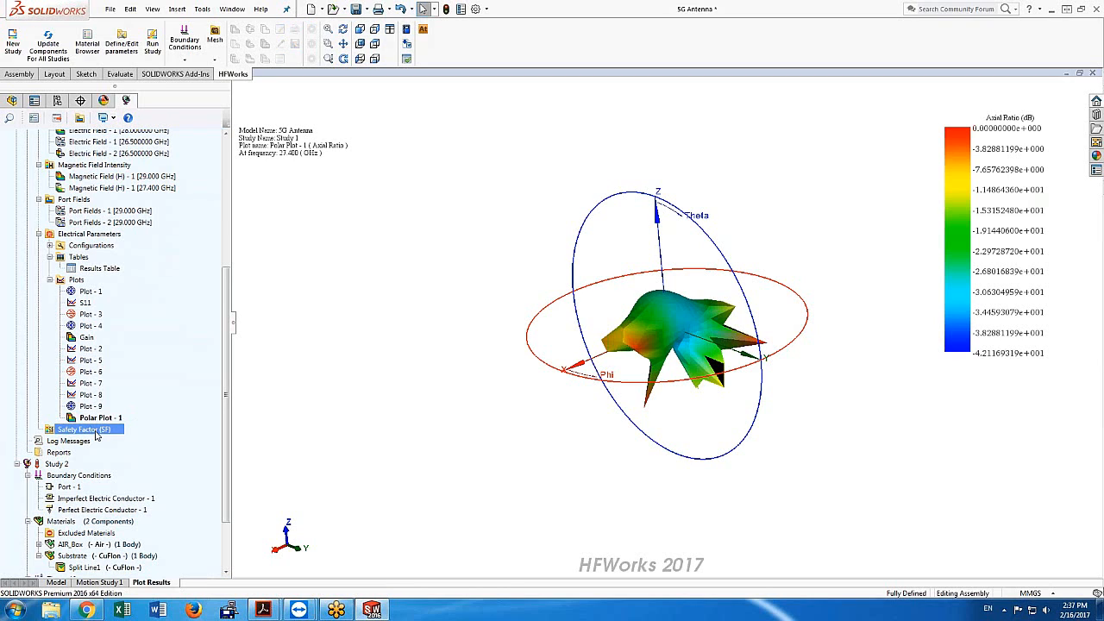
right_click(96, 435)
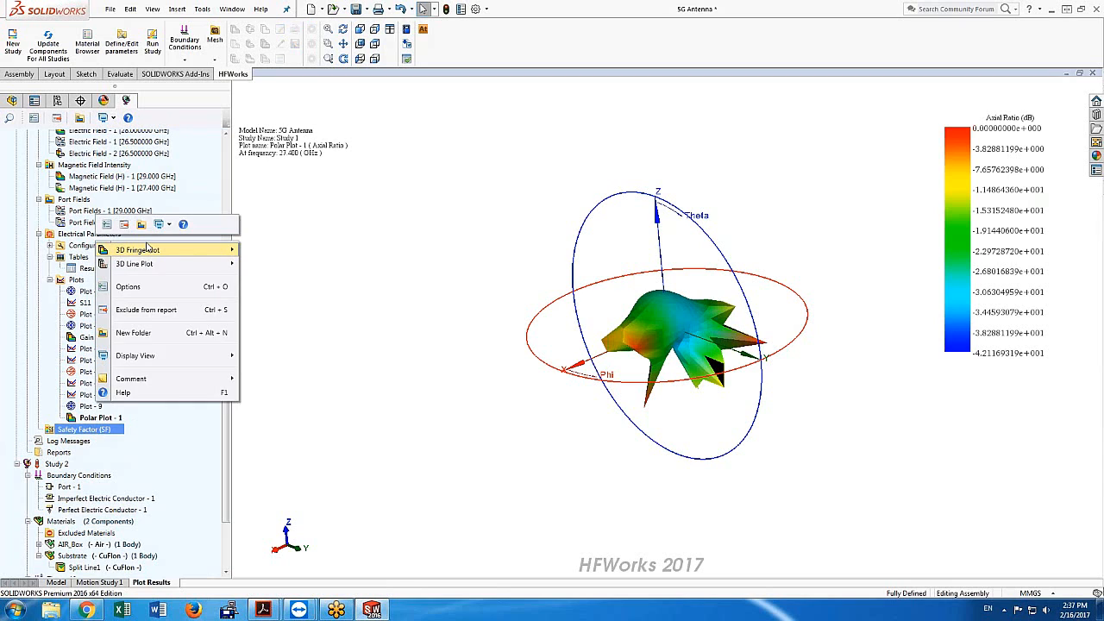
click(138, 249)
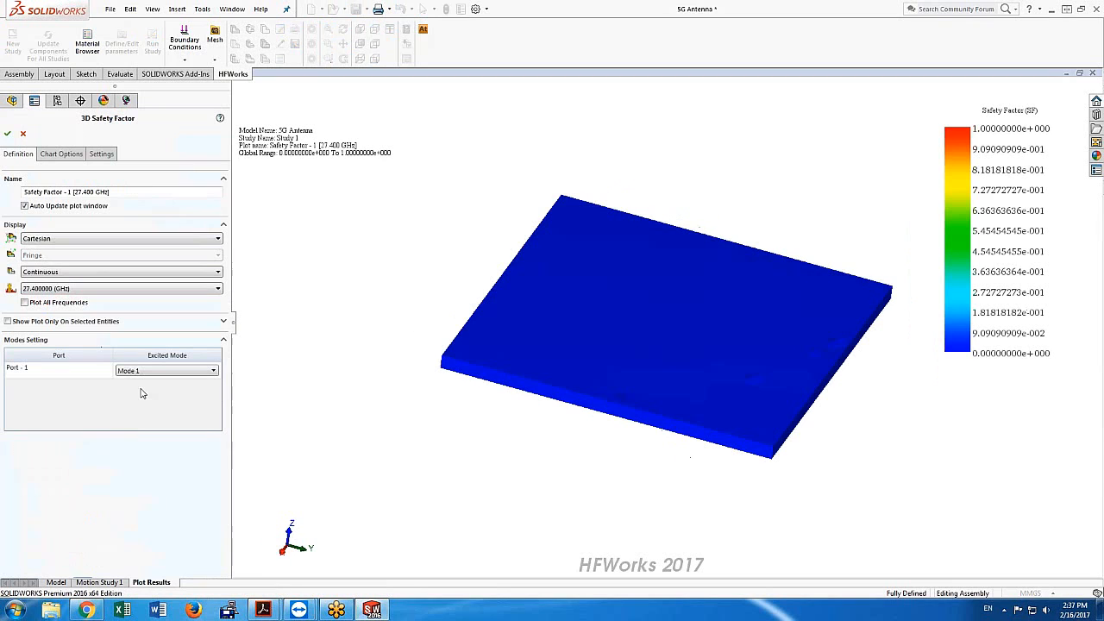
click(7, 137)
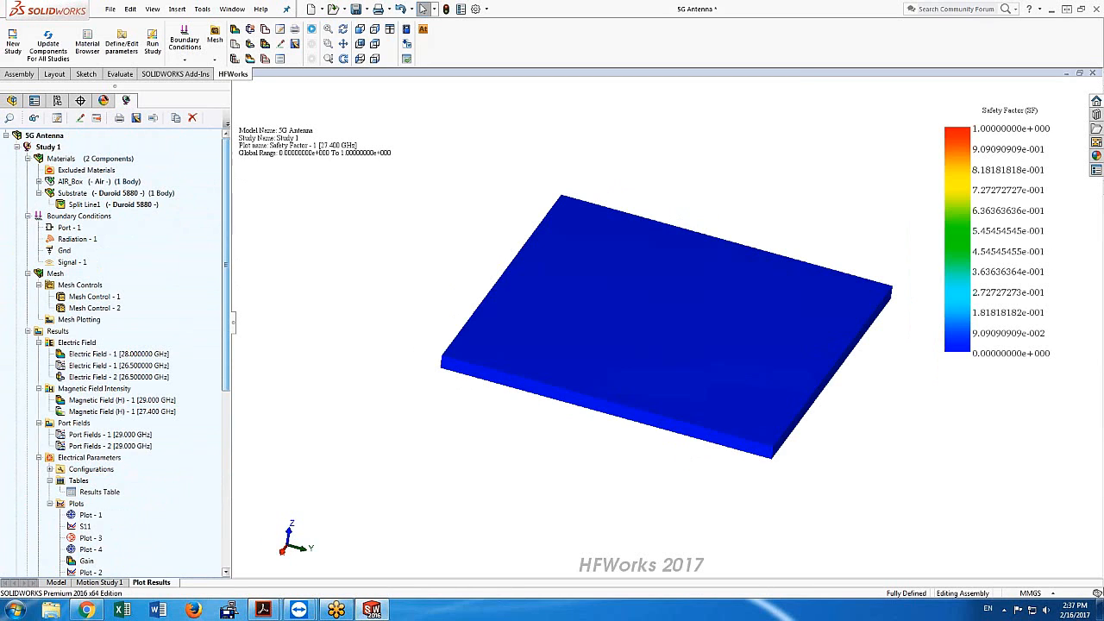
Check the dielectric strength of the Duroid 5880 material on Study 1's Split Line1 body without changing it
click(148, 205)
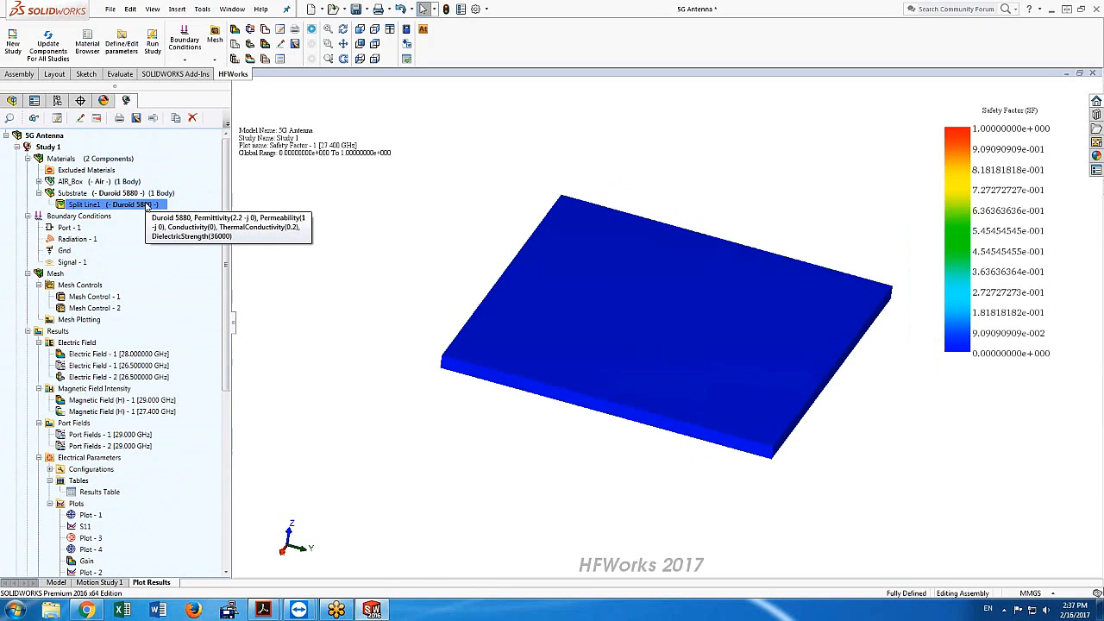
right_click(148, 205)
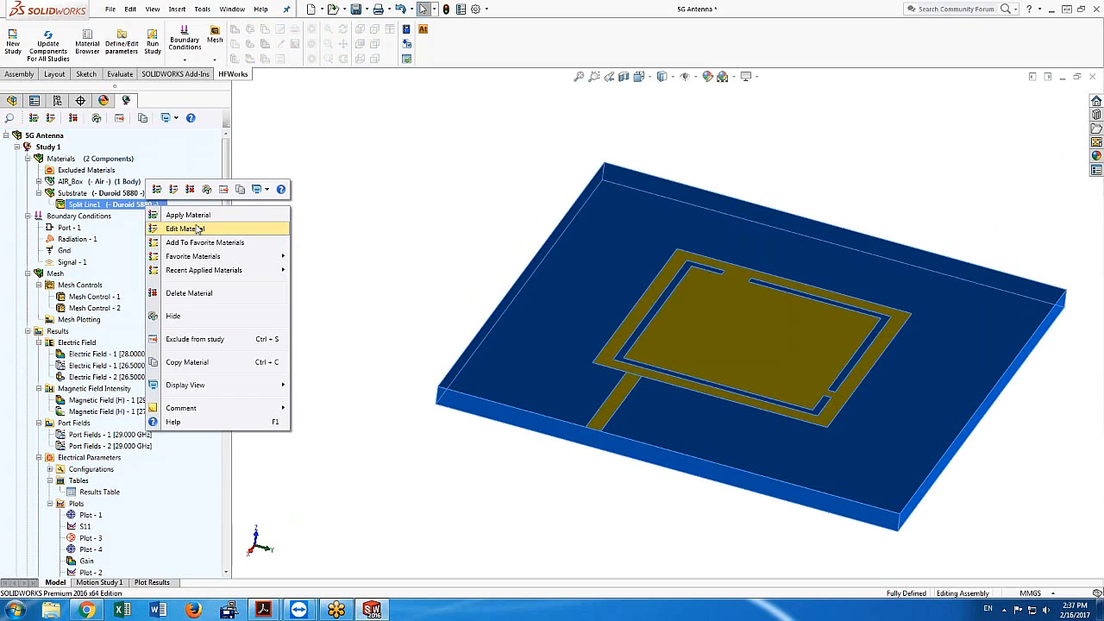
click(197, 228)
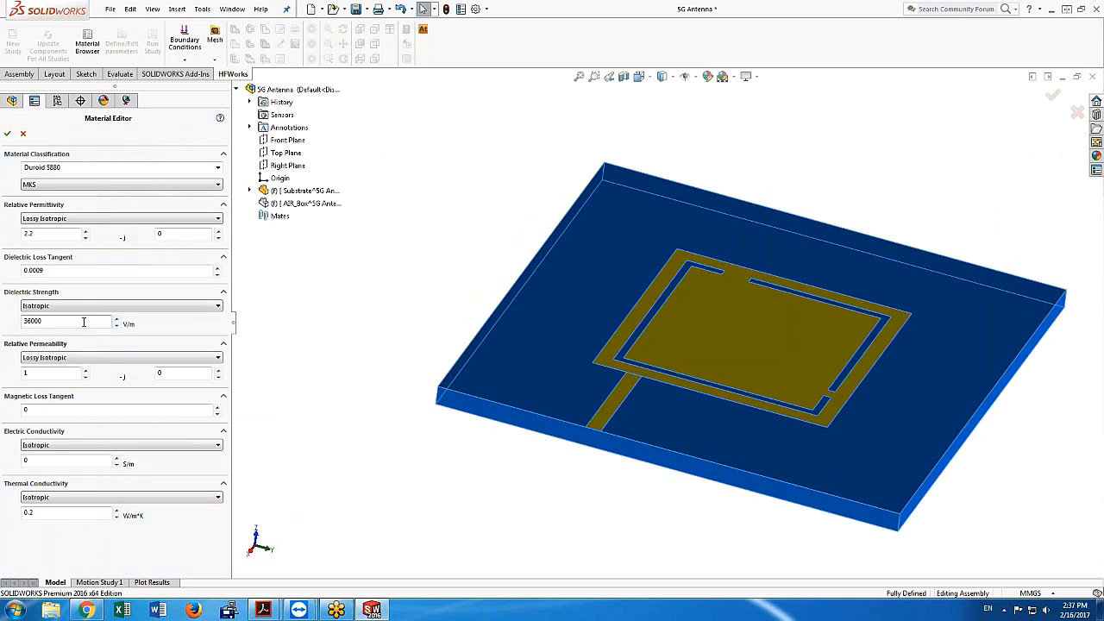
click(21, 135)
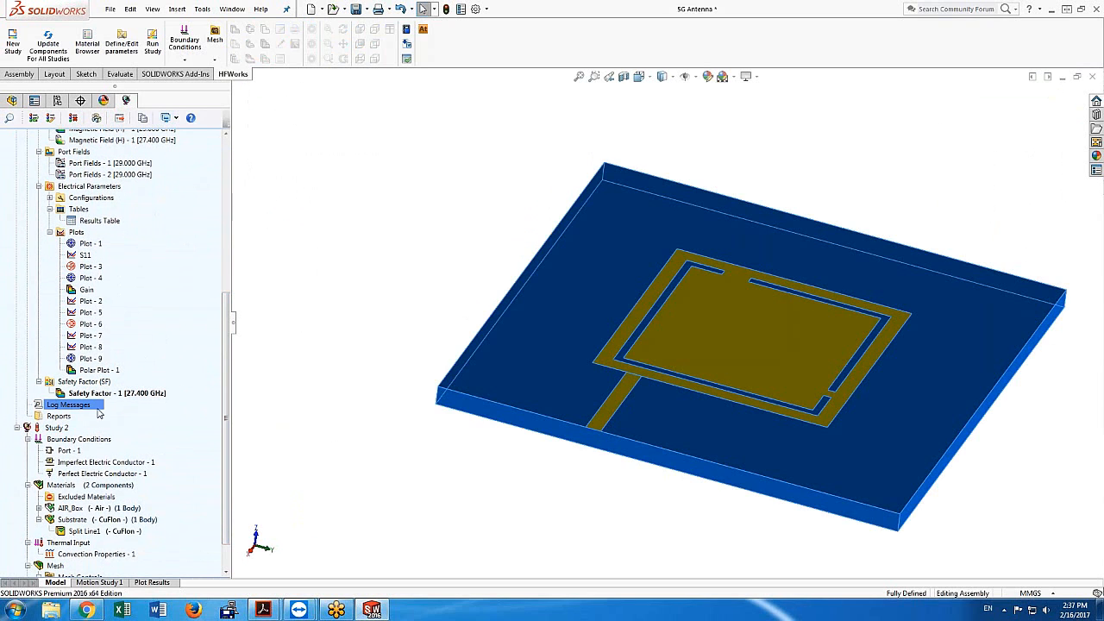
Generate Study 1's Microsoft Word report with all sections included and the cover page dated February 16, 2017
mouse_move(226, 337)
mouse_down()
mouse_move(229, 180)
mouse_move(232, 331)
mouse_up()
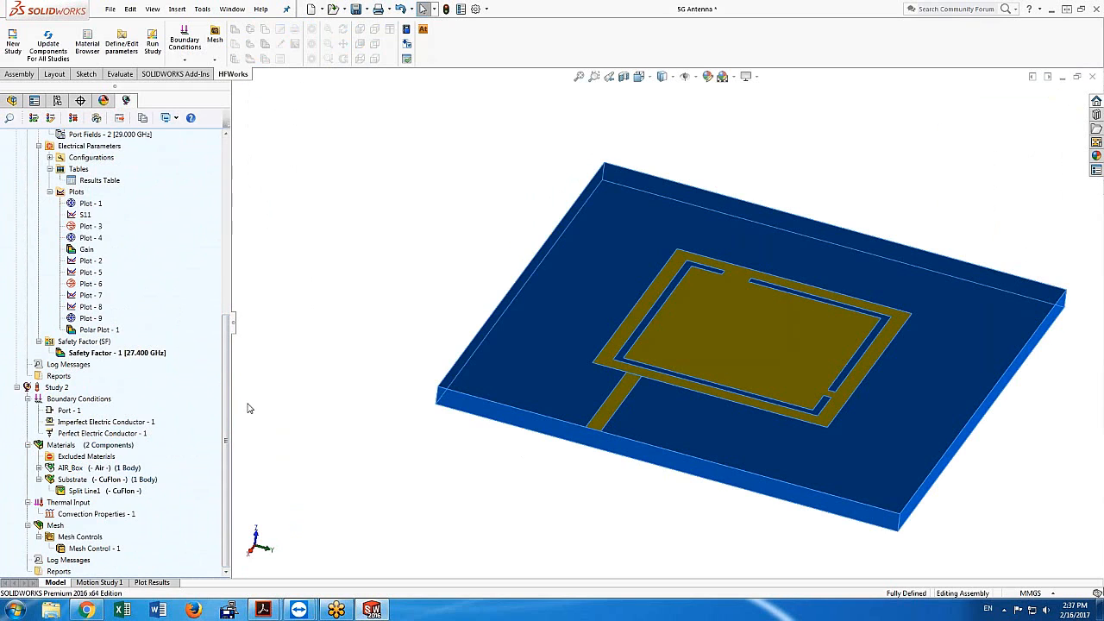
click(58, 377)
right_click(58, 377)
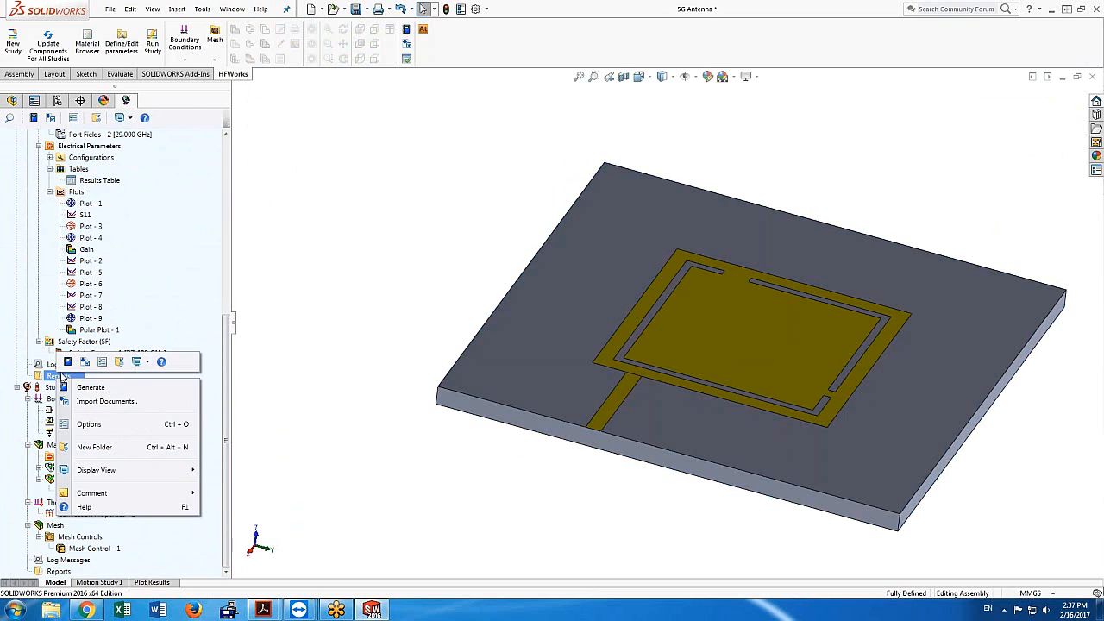
click(74, 389)
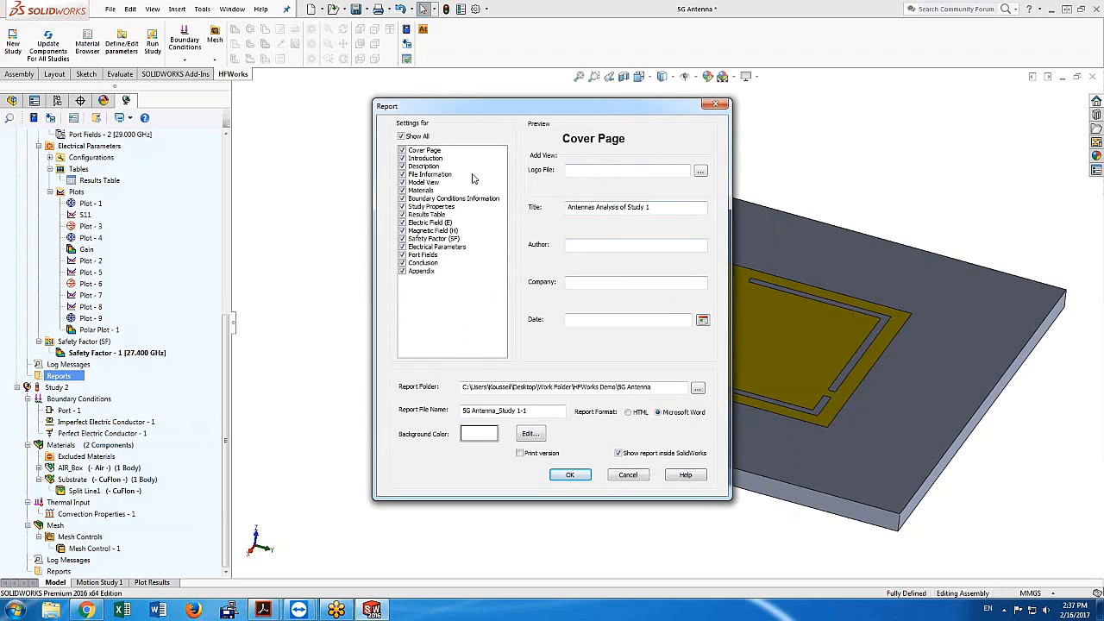
click(402, 167)
click(402, 166)
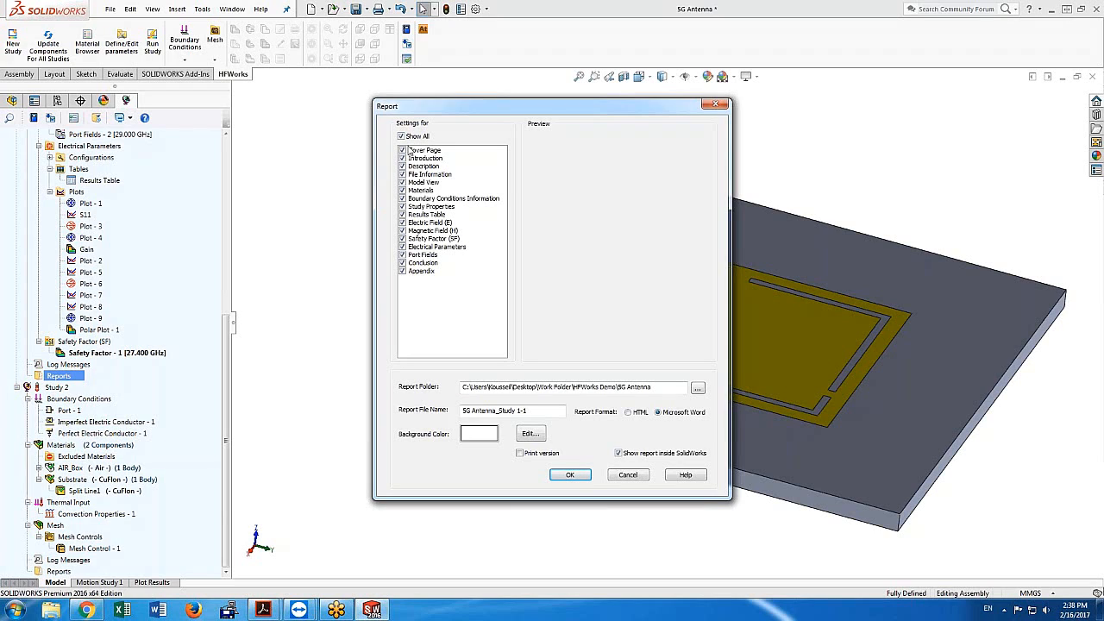
click(413, 150)
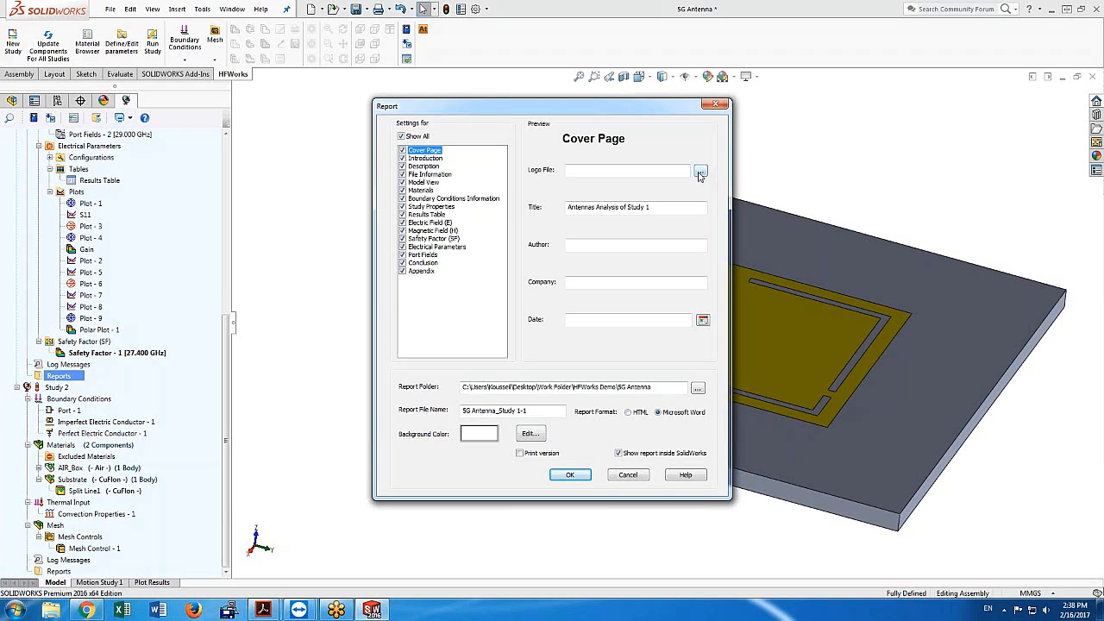
click(703, 321)
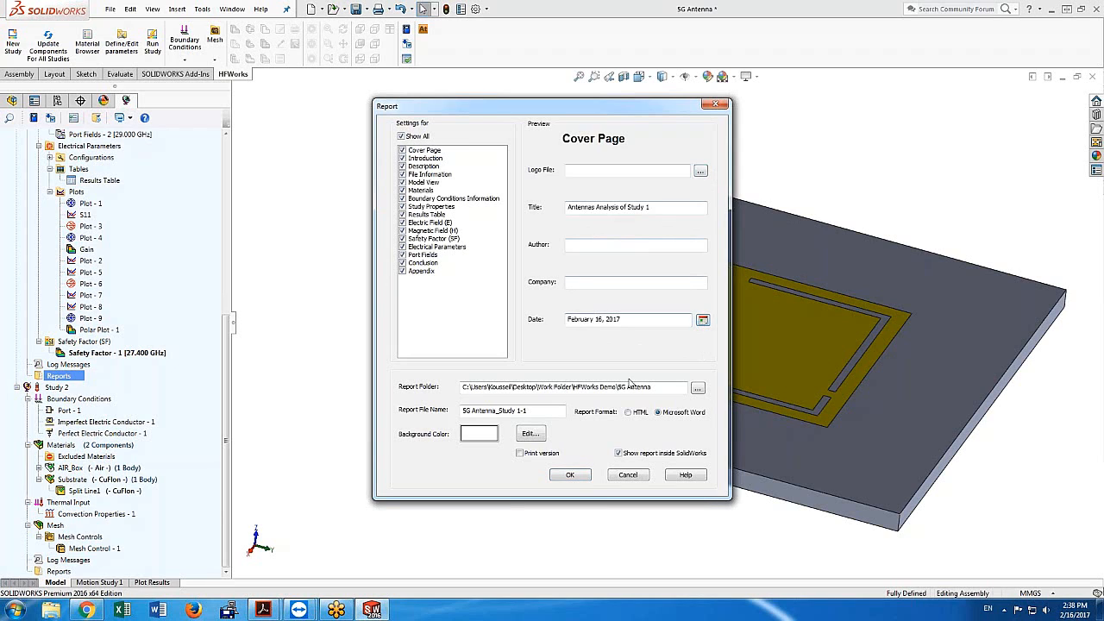
click(570, 476)
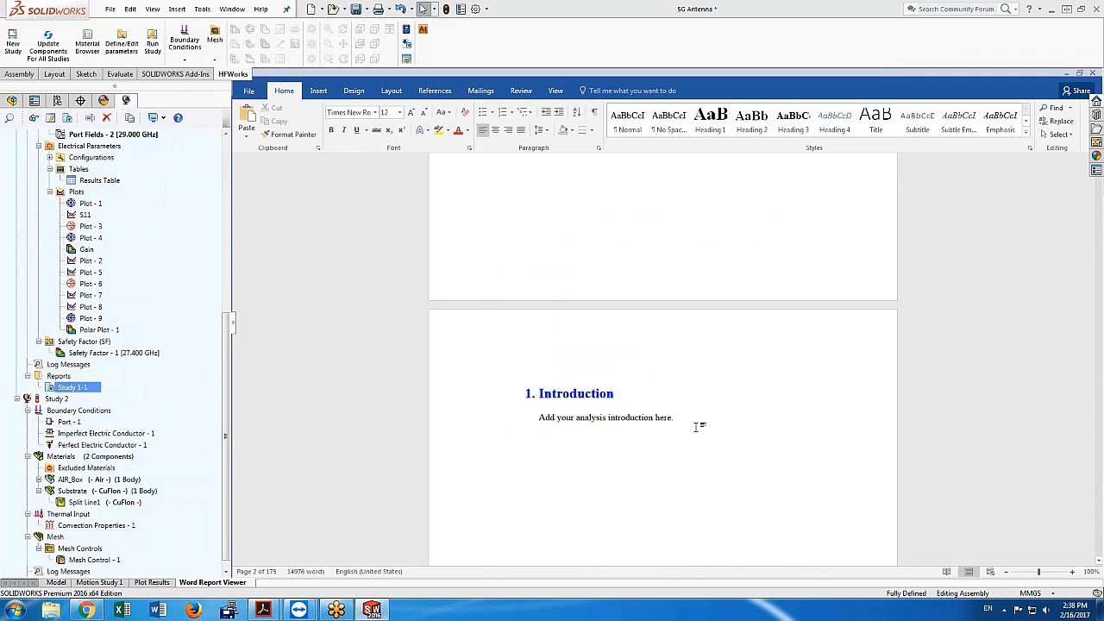
Add two blank lines below the placeholder text in the report's Introduction section
key(Return)
key(Return)
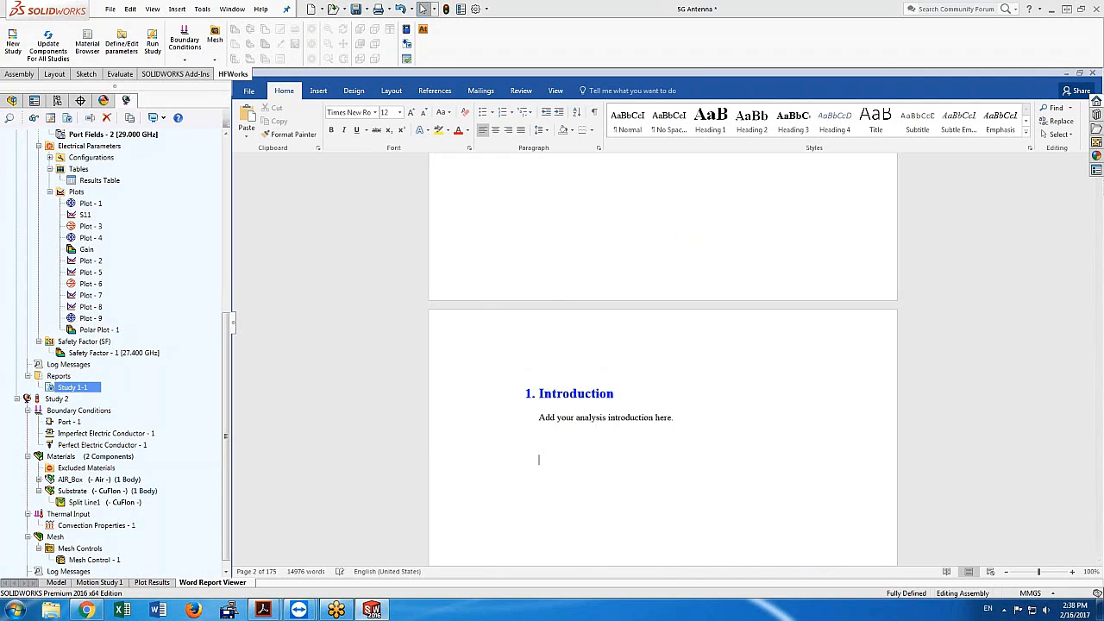
scroll(787, 441, down, 10)
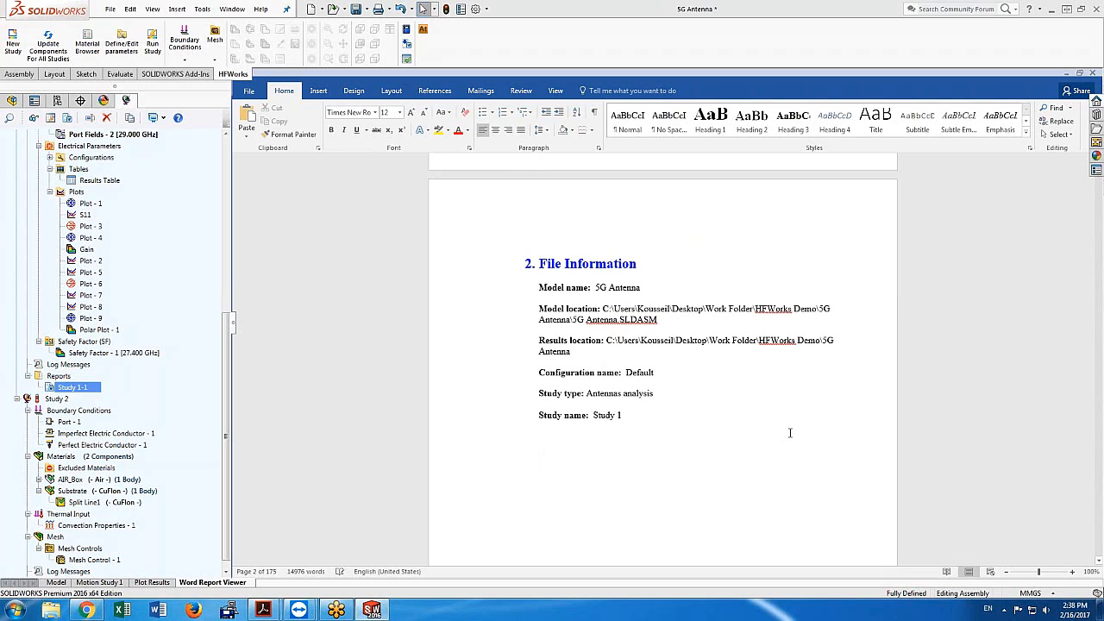
View the antenna model and the current port field plot, and return to the Word report
click(55, 582)
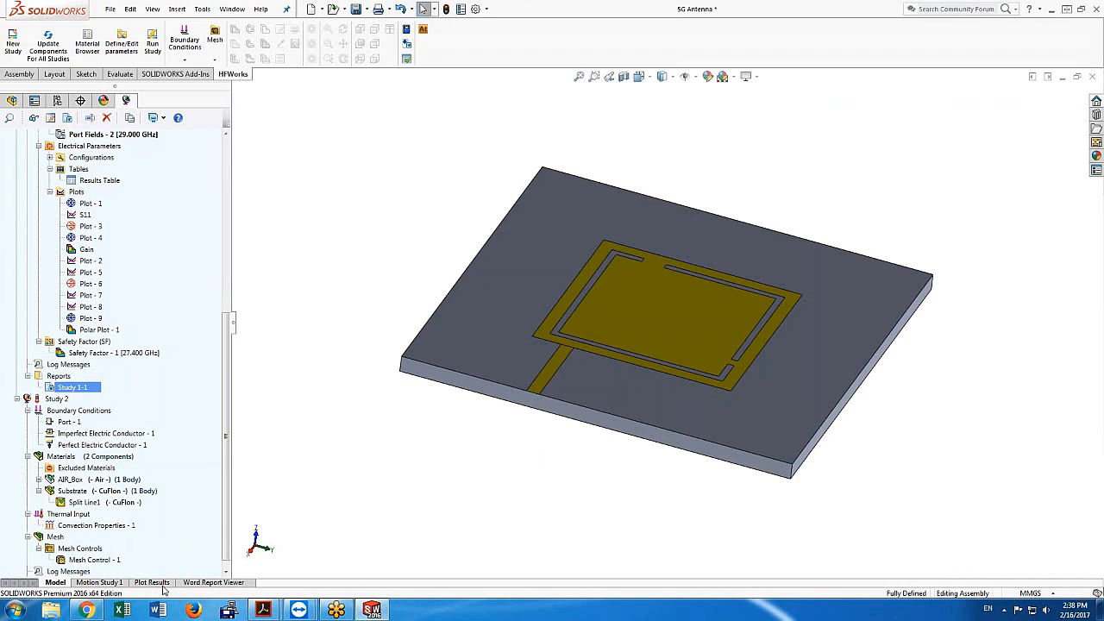
click(161, 584)
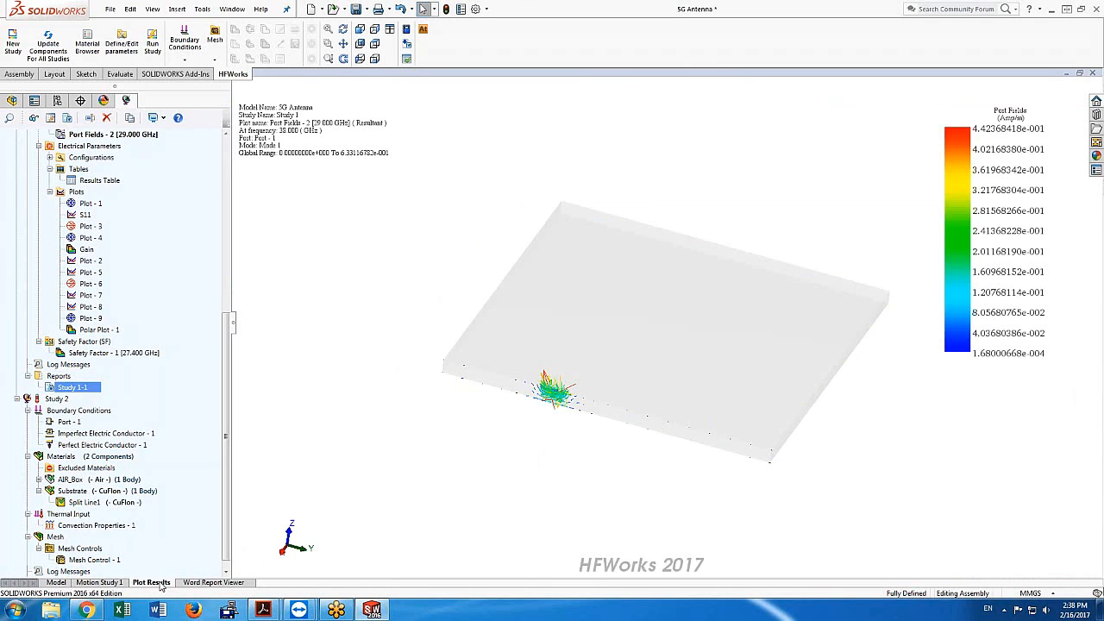
click(195, 584)
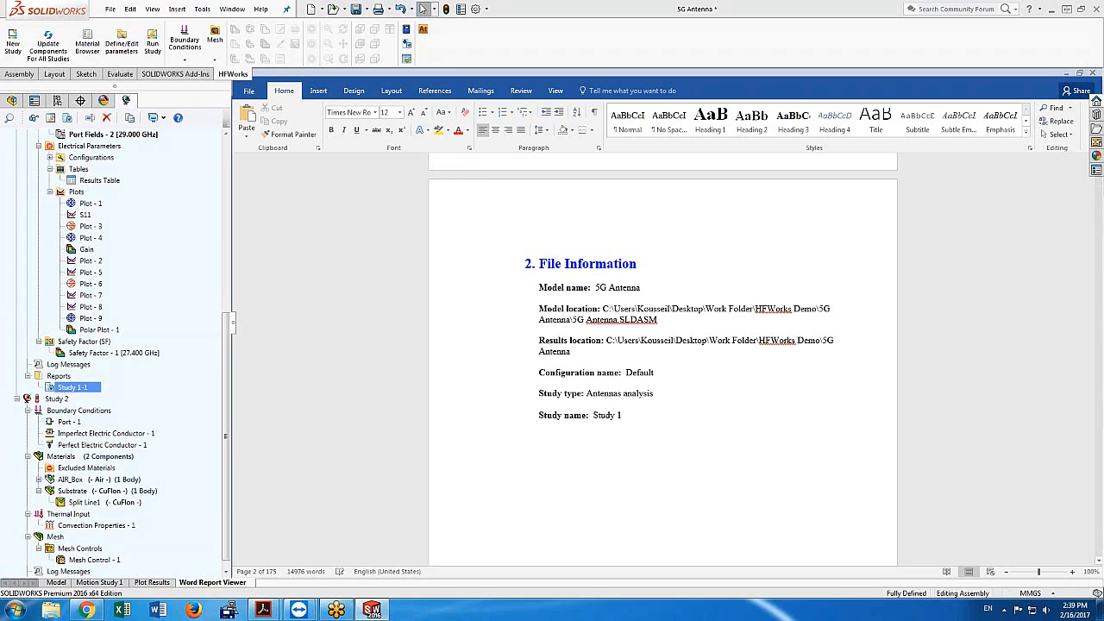
Read through the report's Model View, Materials, Study Properties and Results Table sections
scroll(797, 367, down, 10)
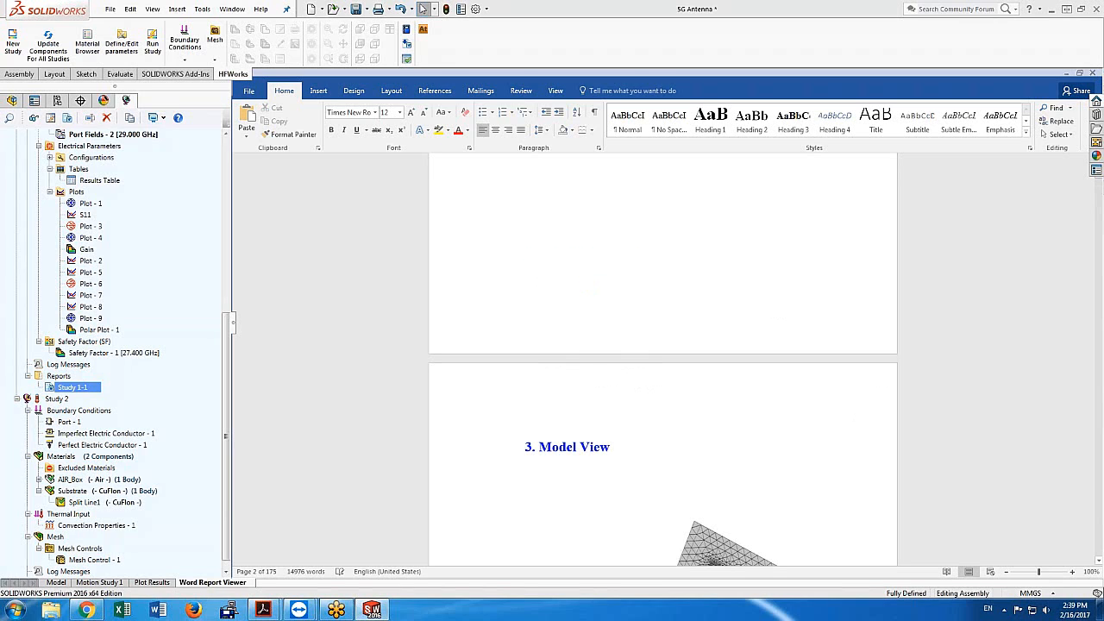
scroll(912, 415, down, 10)
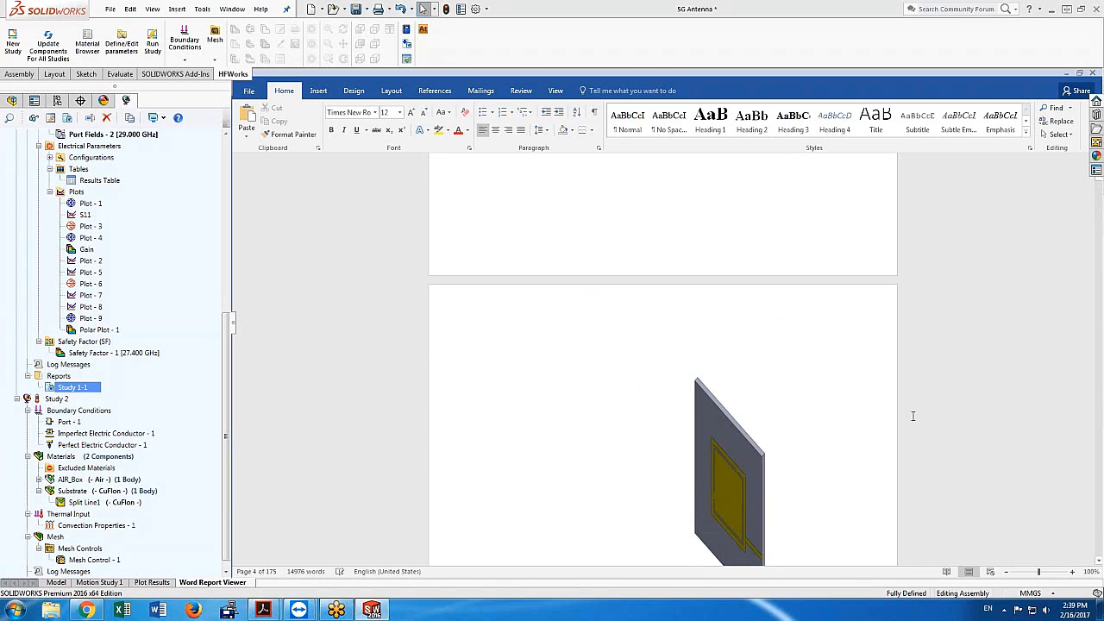
scroll(912, 416, down, 10)
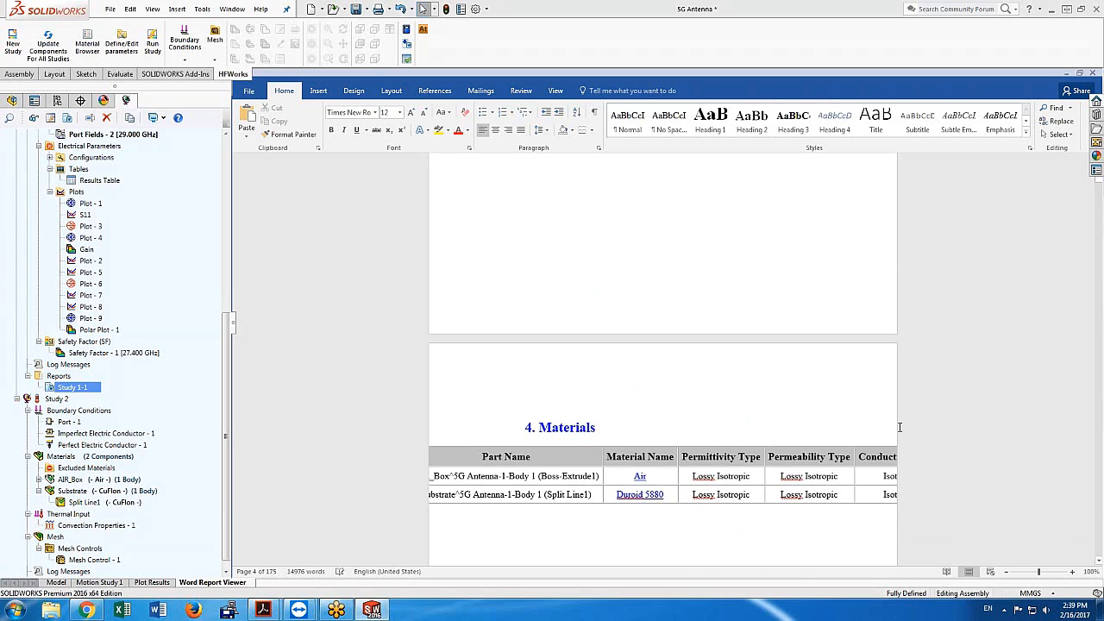
scroll(899, 427, down, 3)
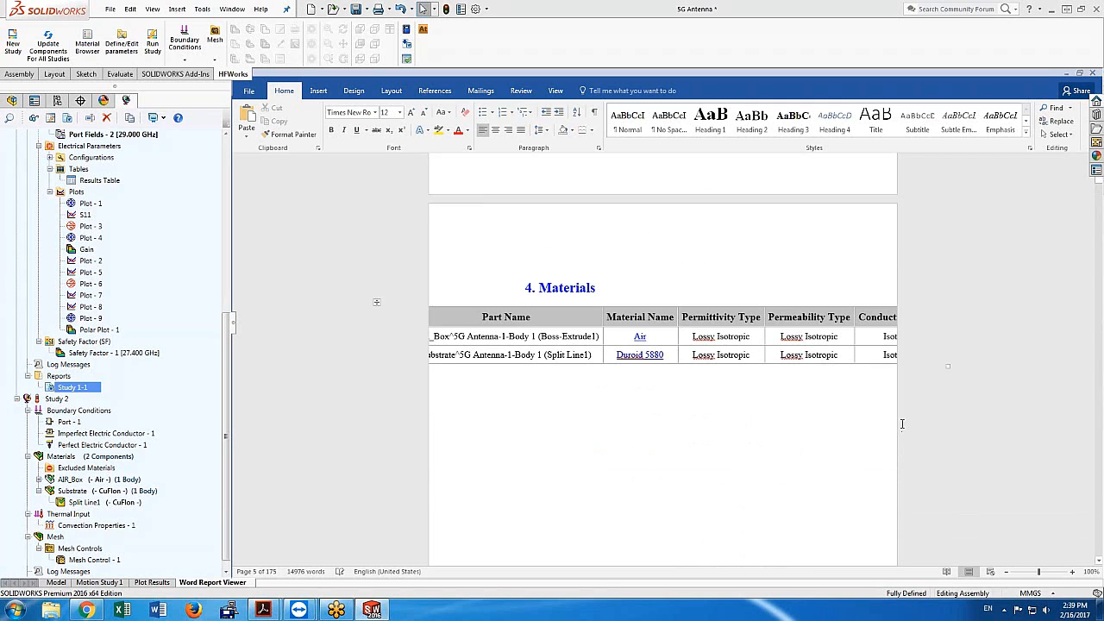
scroll(904, 404, down, 10)
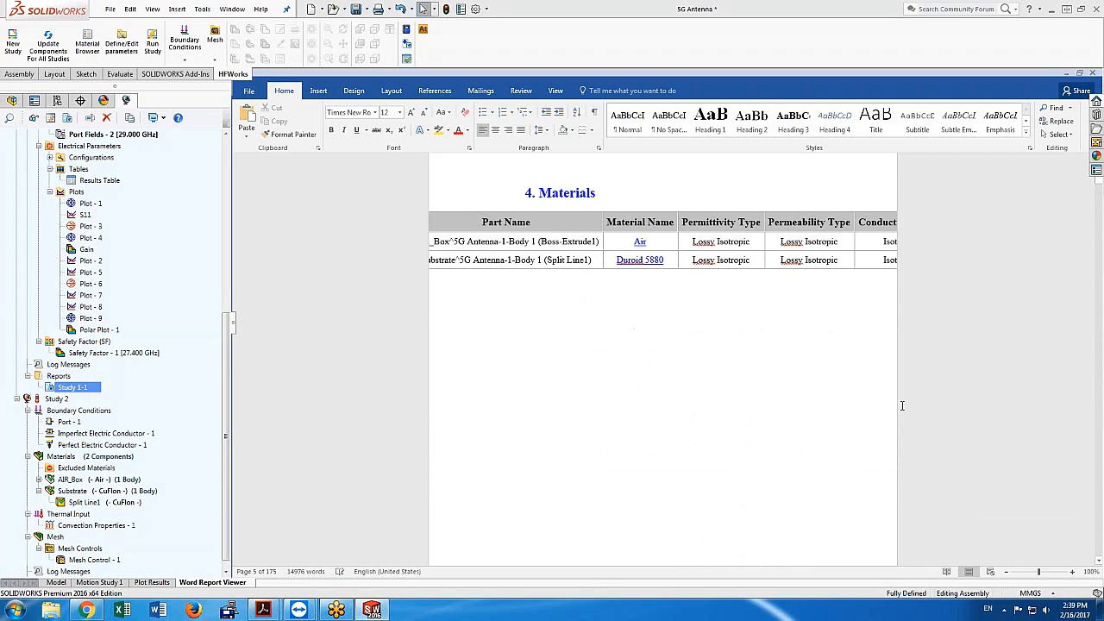
scroll(878, 433, down, 1)
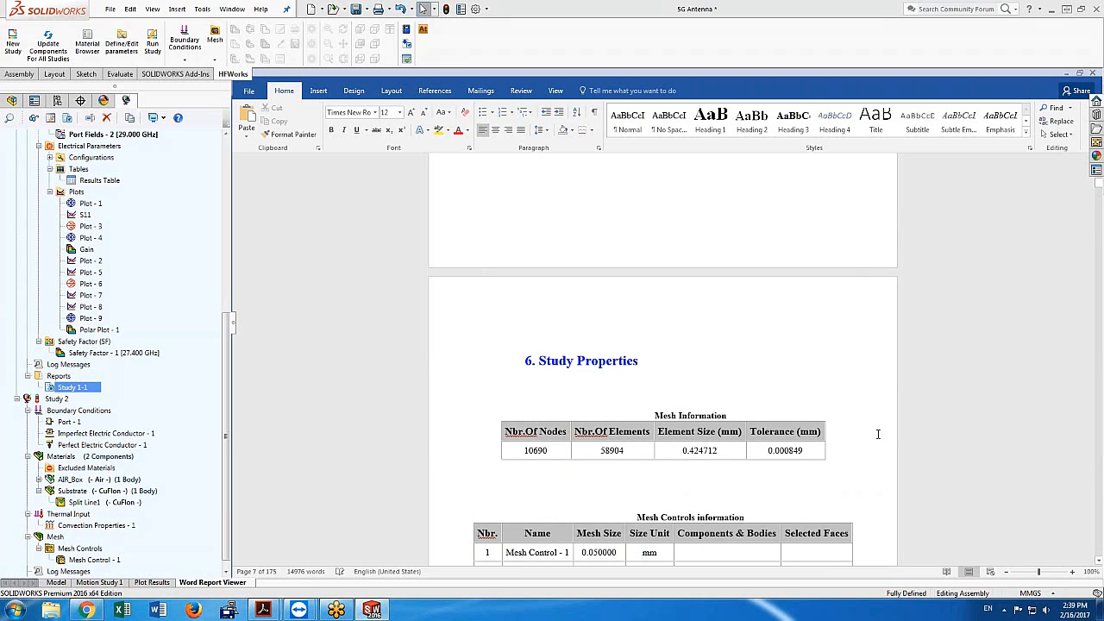
scroll(878, 434, down, 1)
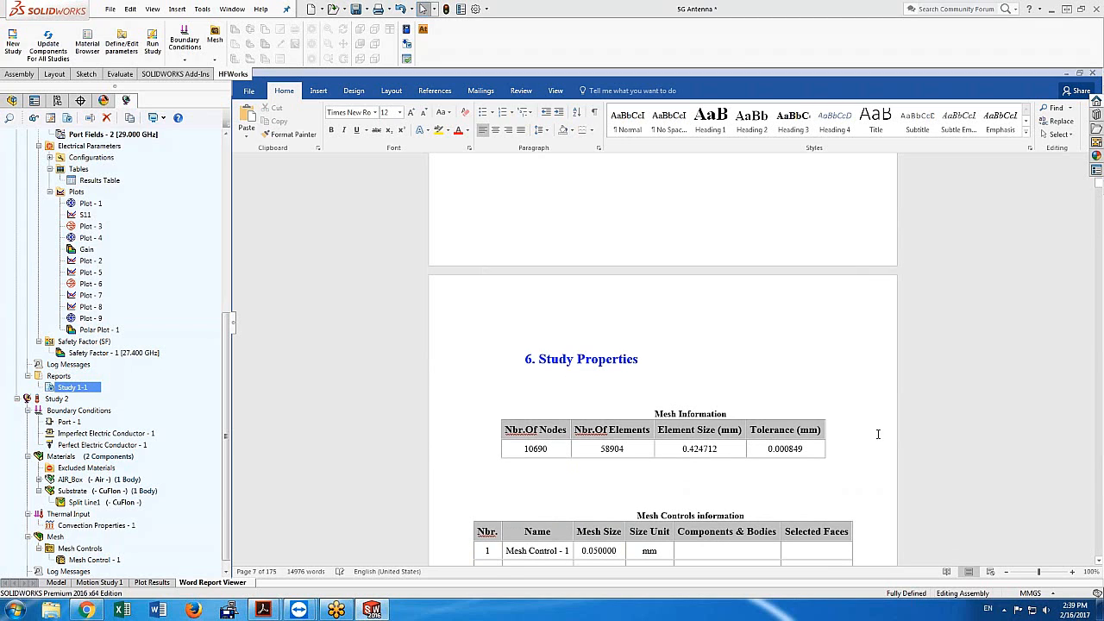
scroll(878, 433, down, 1)
scroll(878, 434, down, 10)
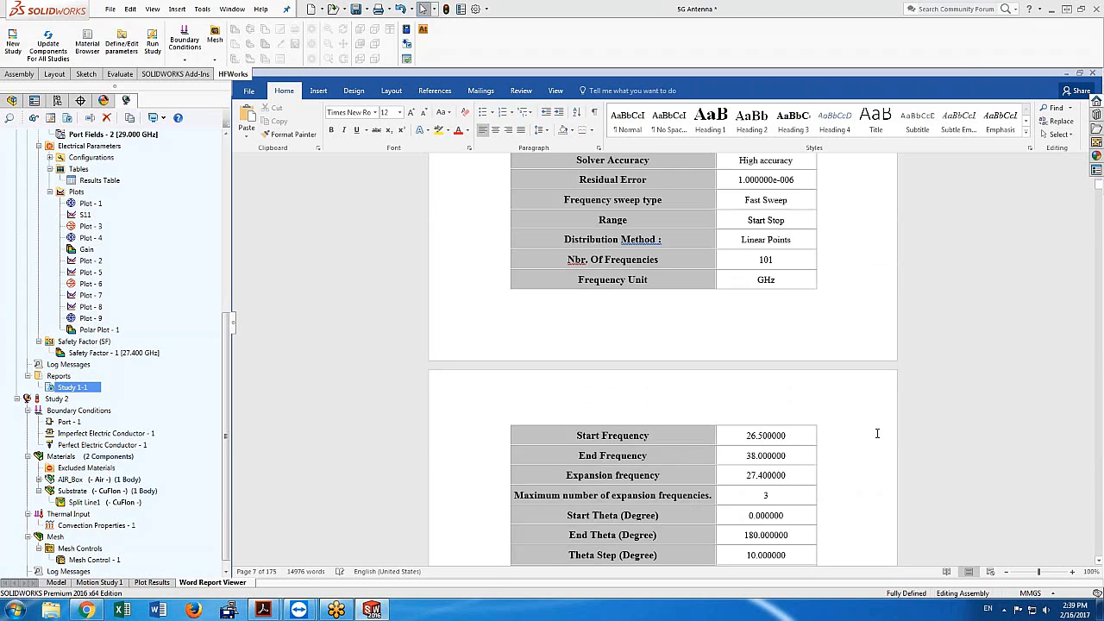
scroll(884, 433, down, 1)
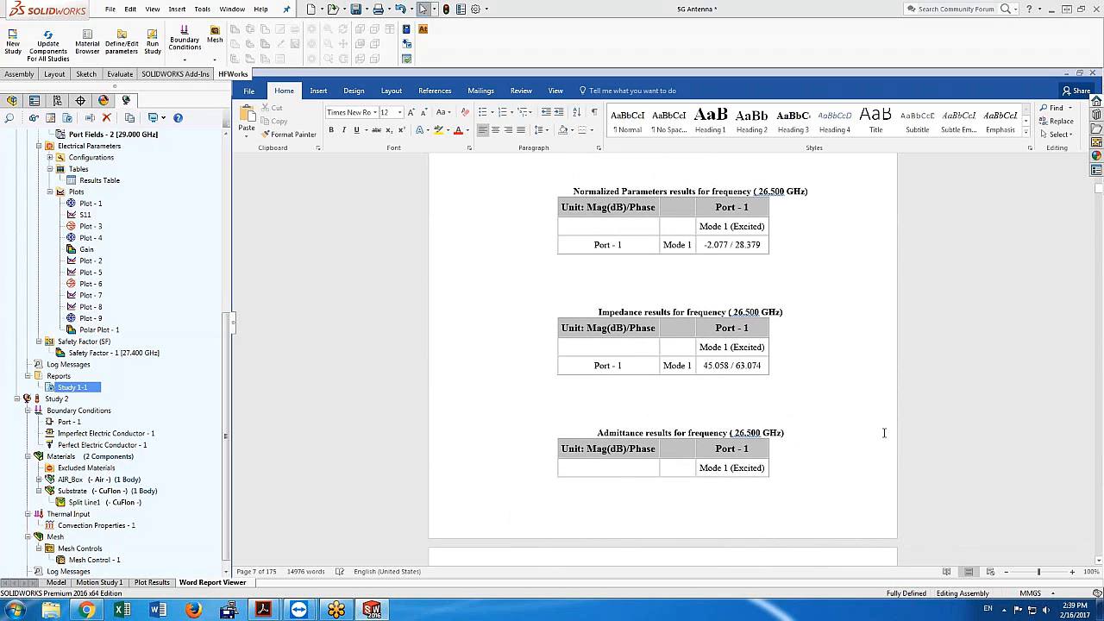
scroll(883, 431, up, 4)
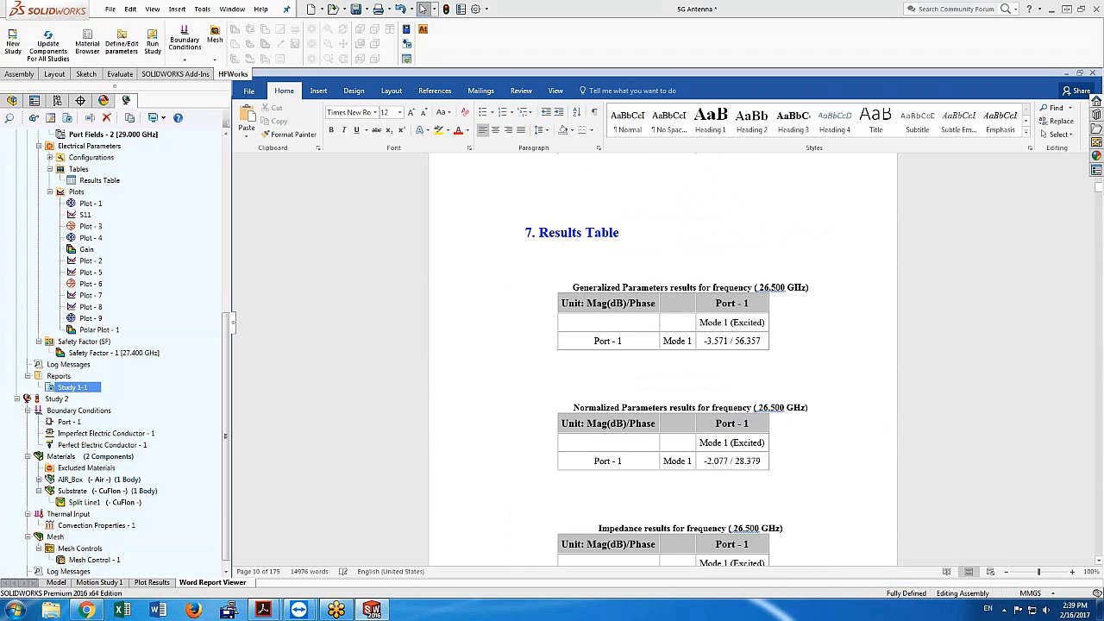
scroll(883, 431, up, 1)
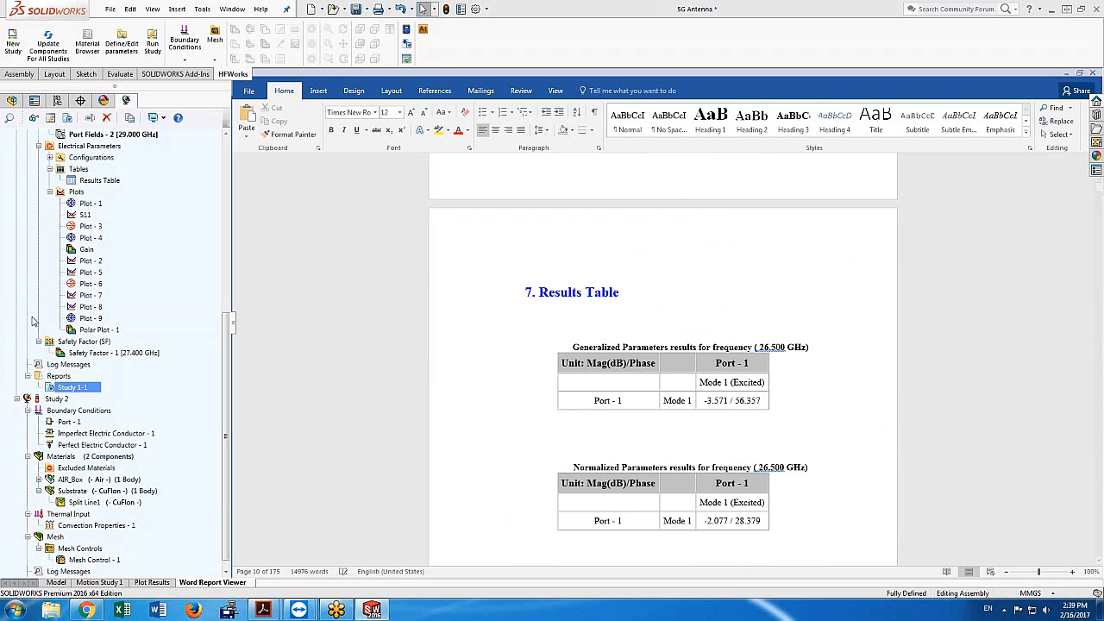
Copy Study 1 within the 5G Antenna project as a new study named cp2
click(226, 265)
drag(227, 262, 237, 175)
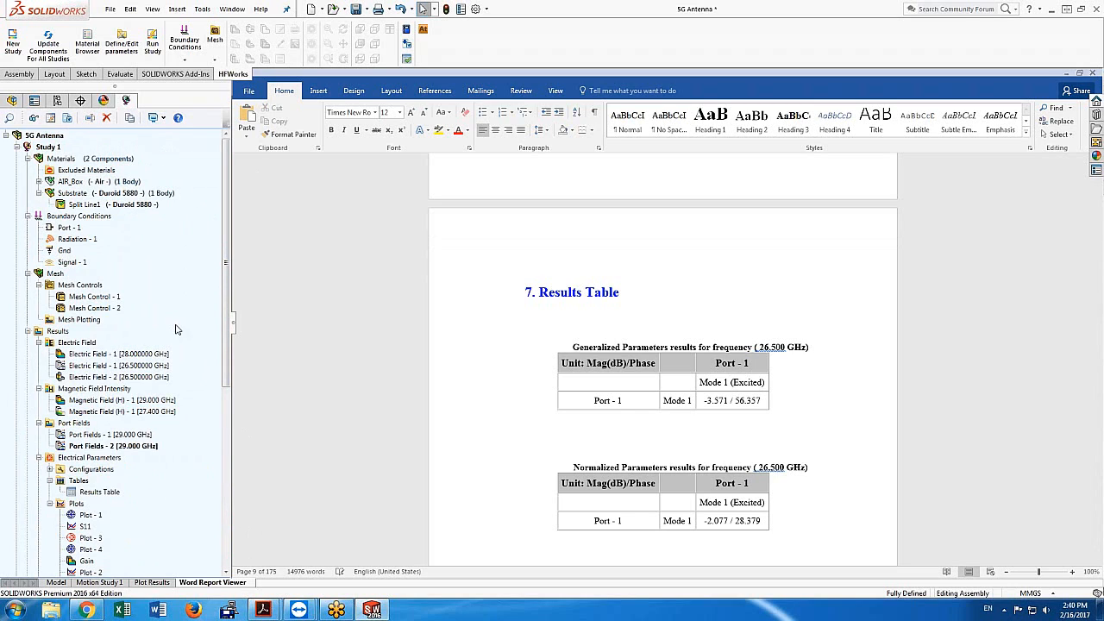
click(47, 148)
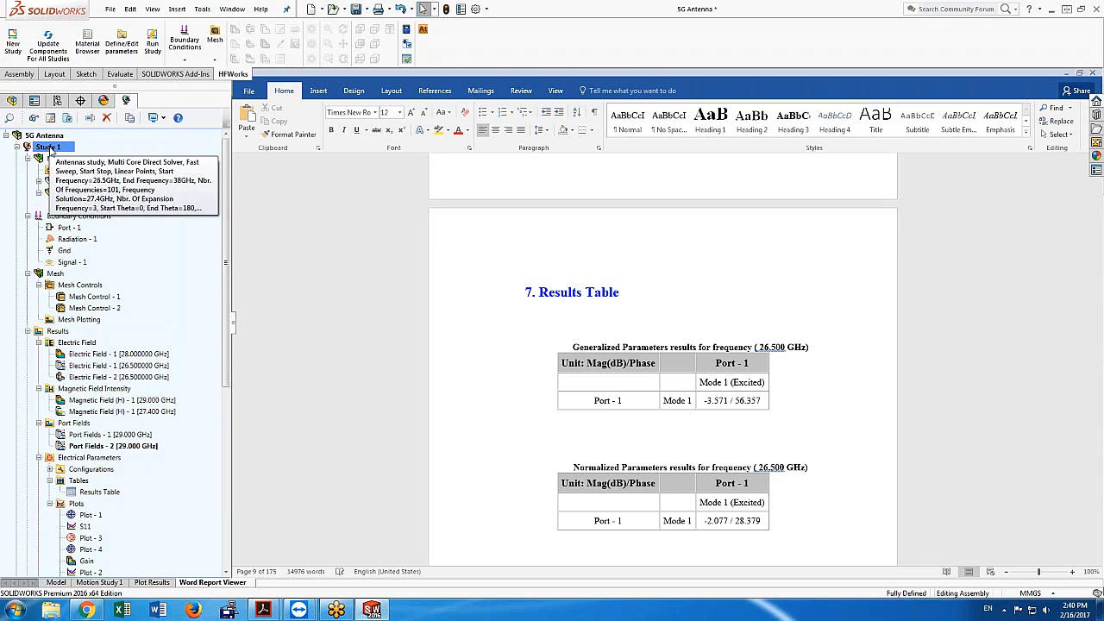
drag(49, 147, 43, 136)
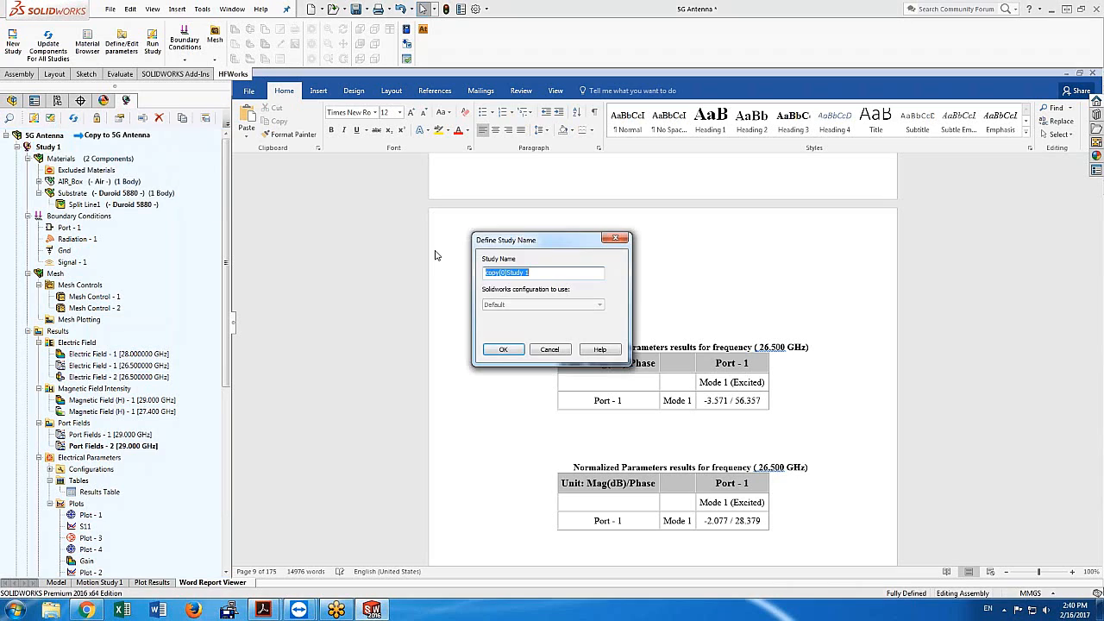
text(cp2)
click(504, 348)
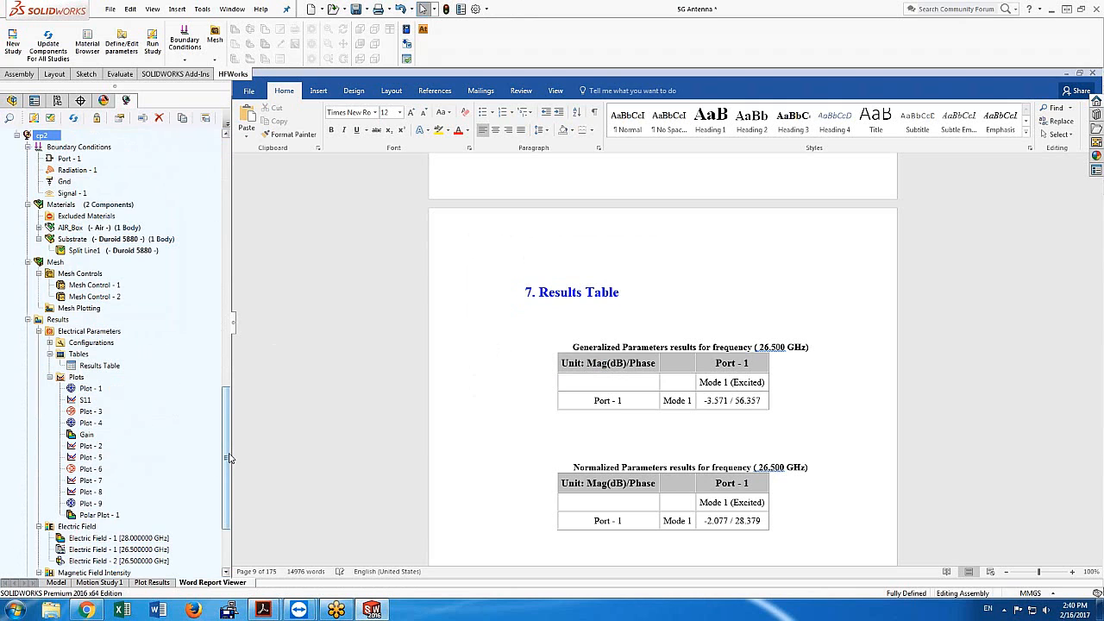
Inspect the plots, boundary conditions and materials copied into cp2, showing the Radiation - 1 faces on the model
drag(226, 460, 246, 444)
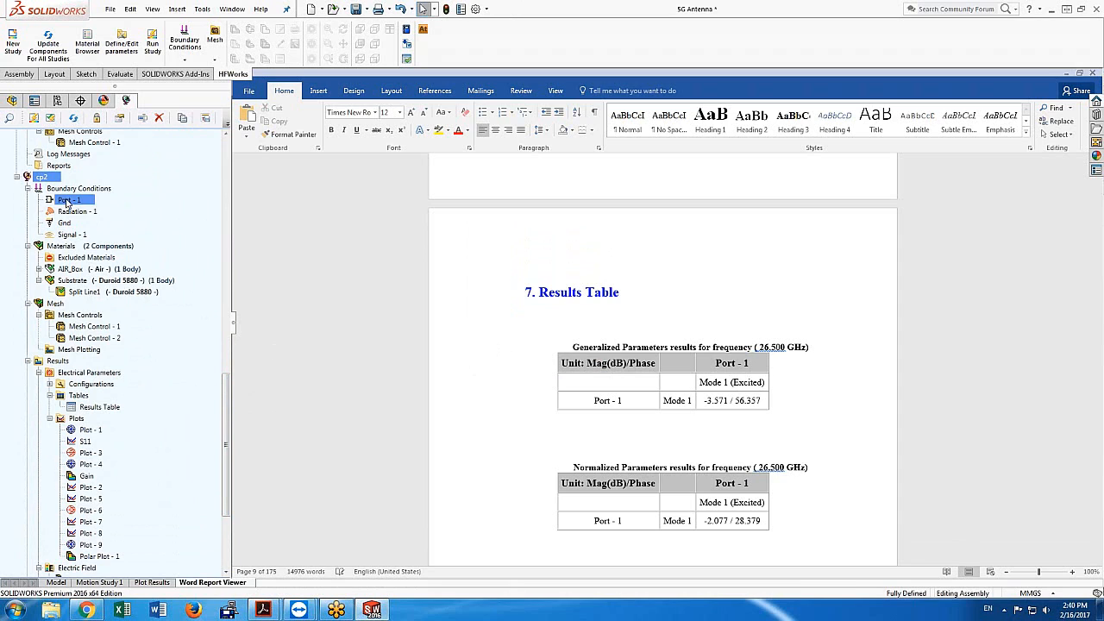
click(89, 522)
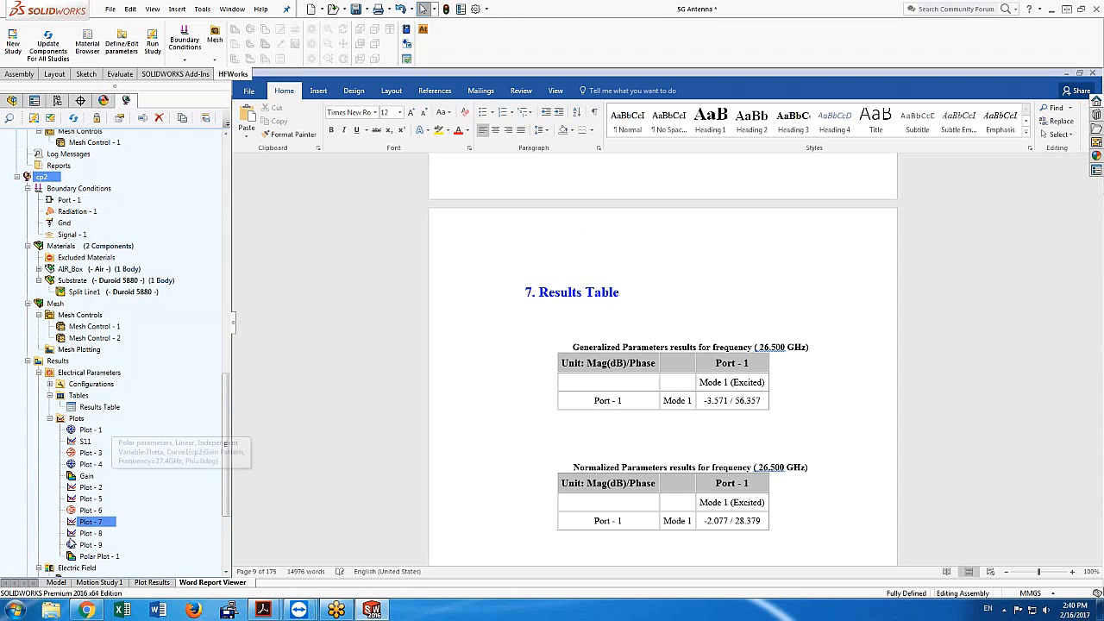
click(55, 583)
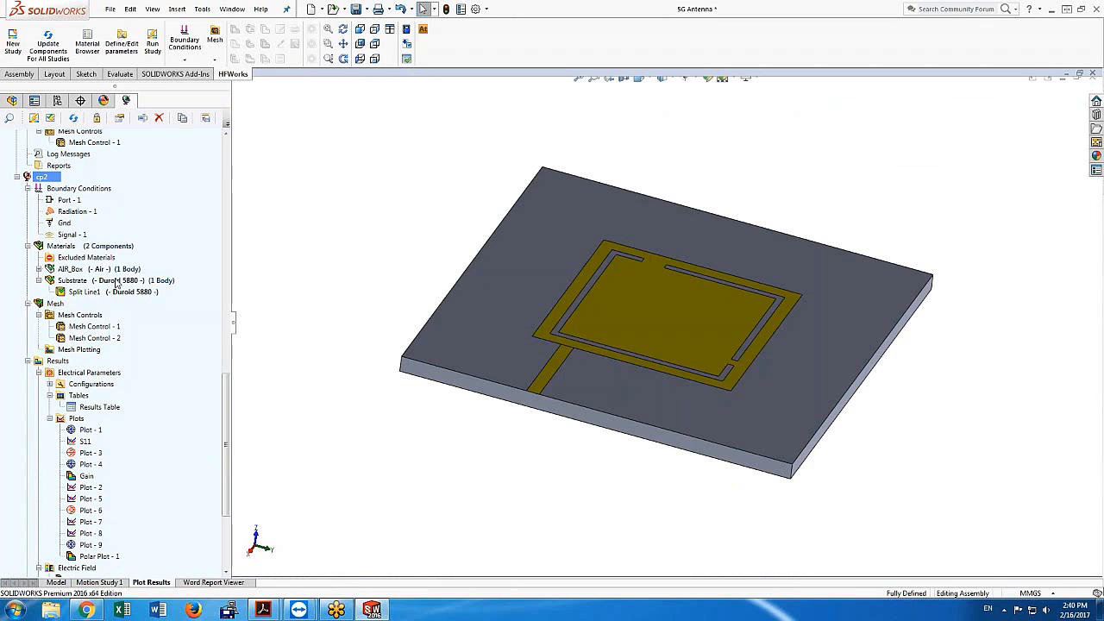
click(69, 199)
ctrl+click(77, 211)
click(77, 212)
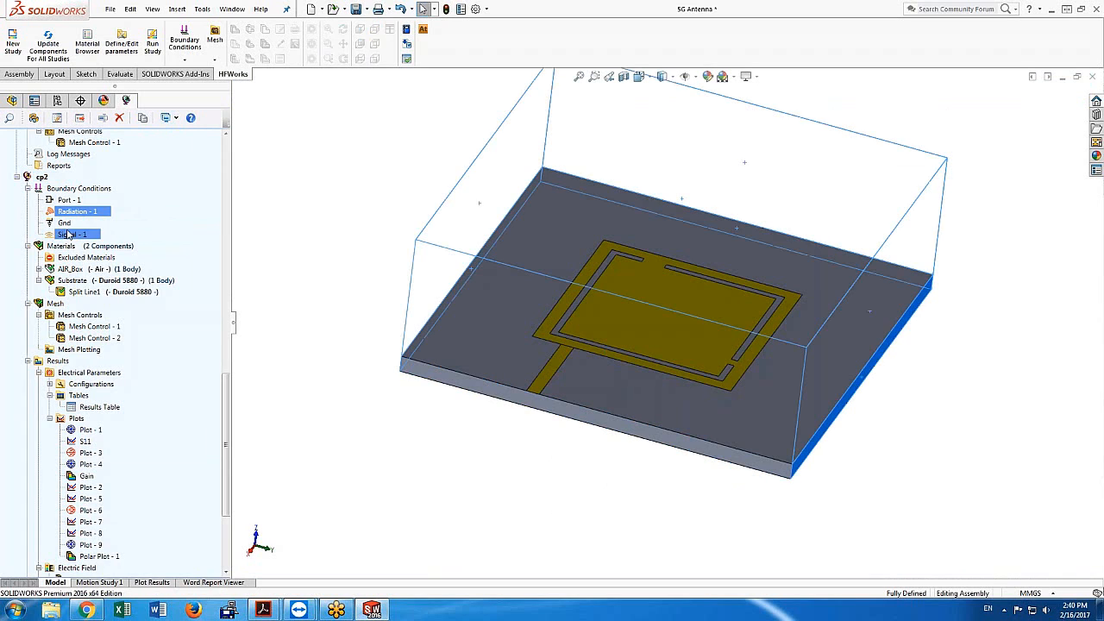
ctrl+click(121, 281)
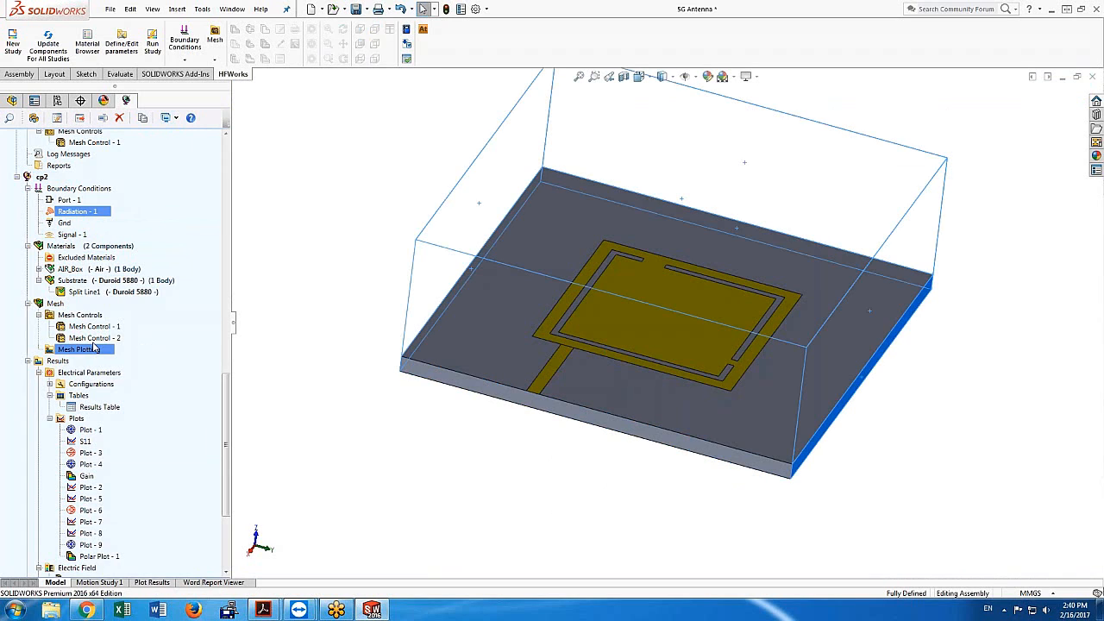
Change the cp2 study's frequency sweep type to Discrete Sweep
click(42, 177)
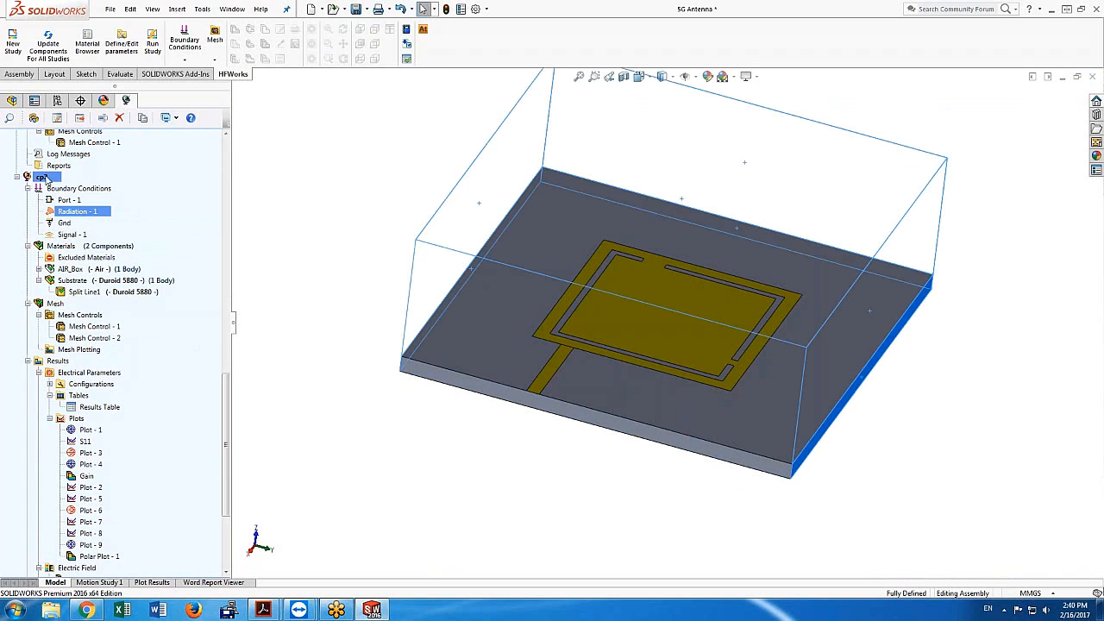
right_click(48, 178)
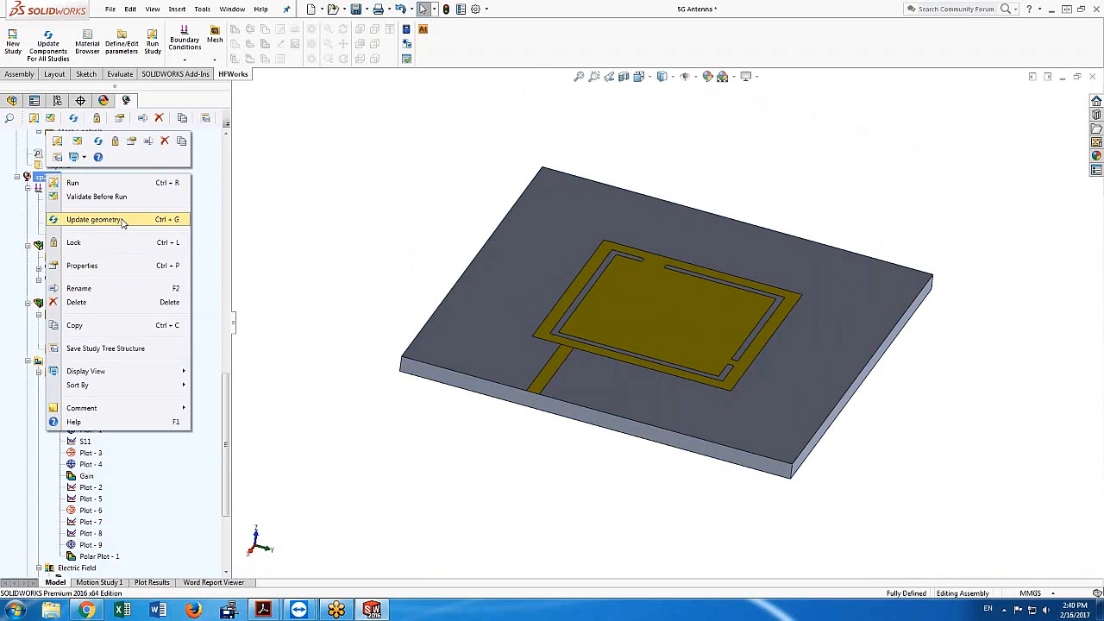
click(129, 266)
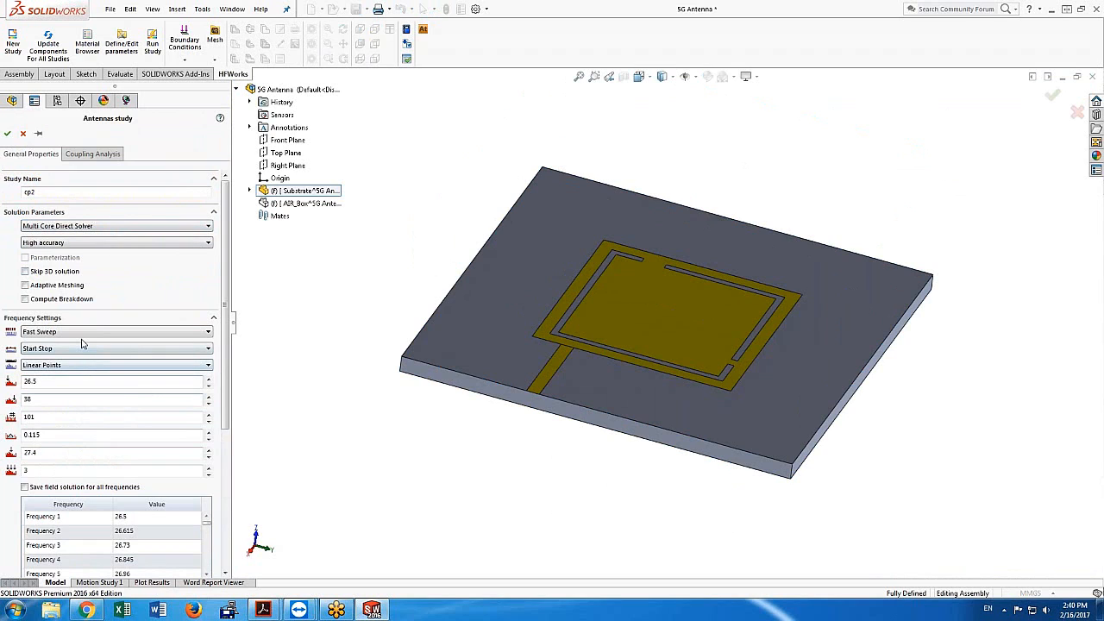
click(82, 332)
click(78, 354)
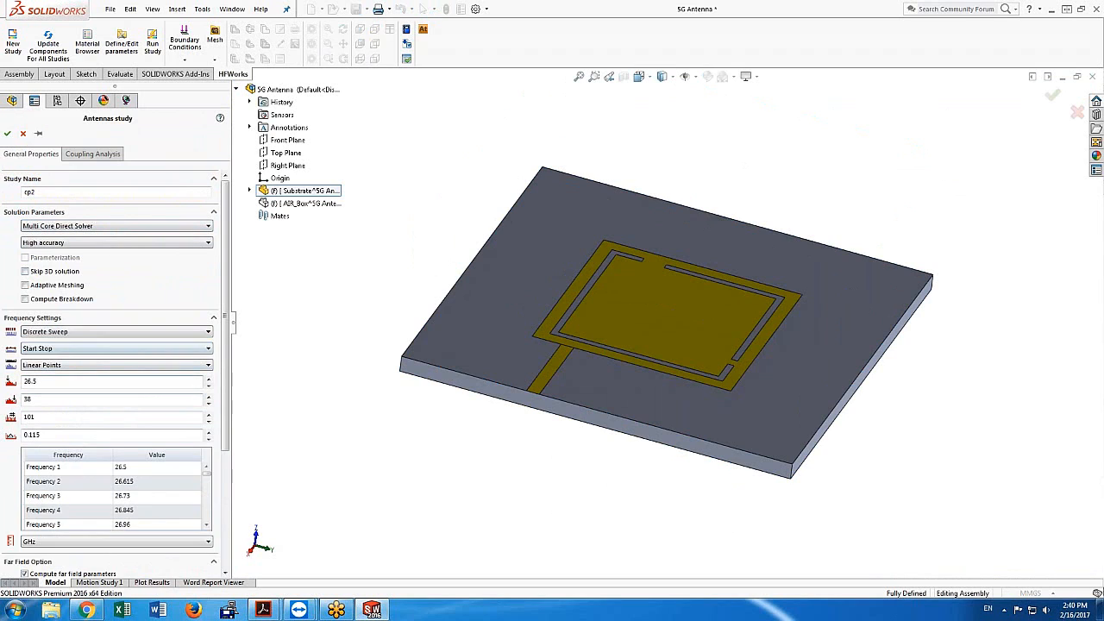
click(7, 133)
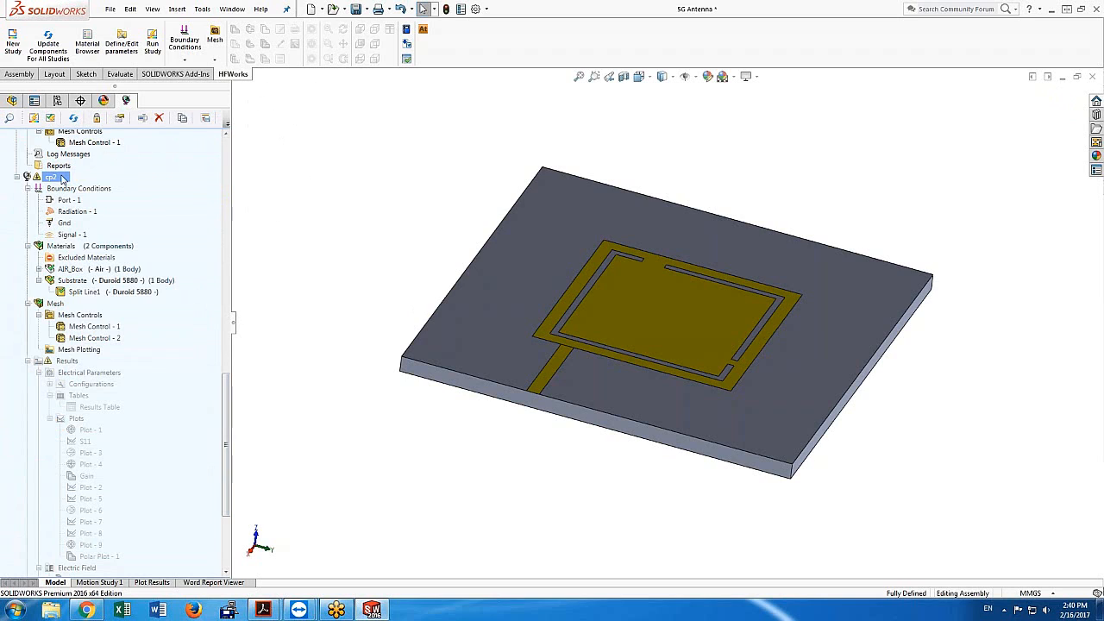
Check the cp2 study's settings summary and the 5G Antenna project's commands for running all studies, without running any
mouse_move(60, 180)
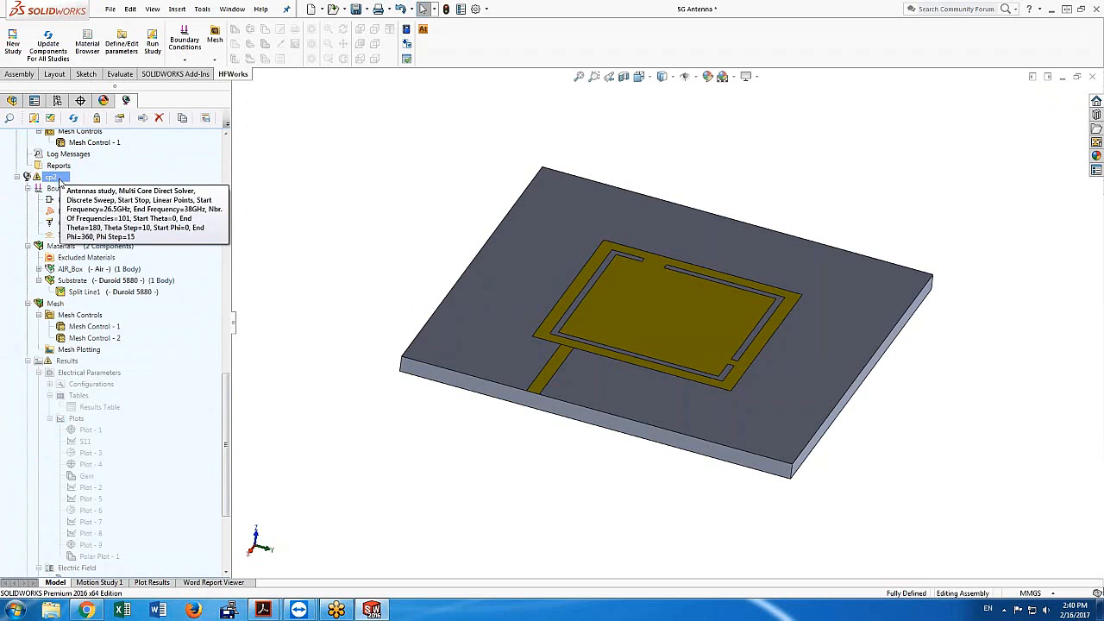
drag(226, 373, 225, 136)
right_click(59, 140)
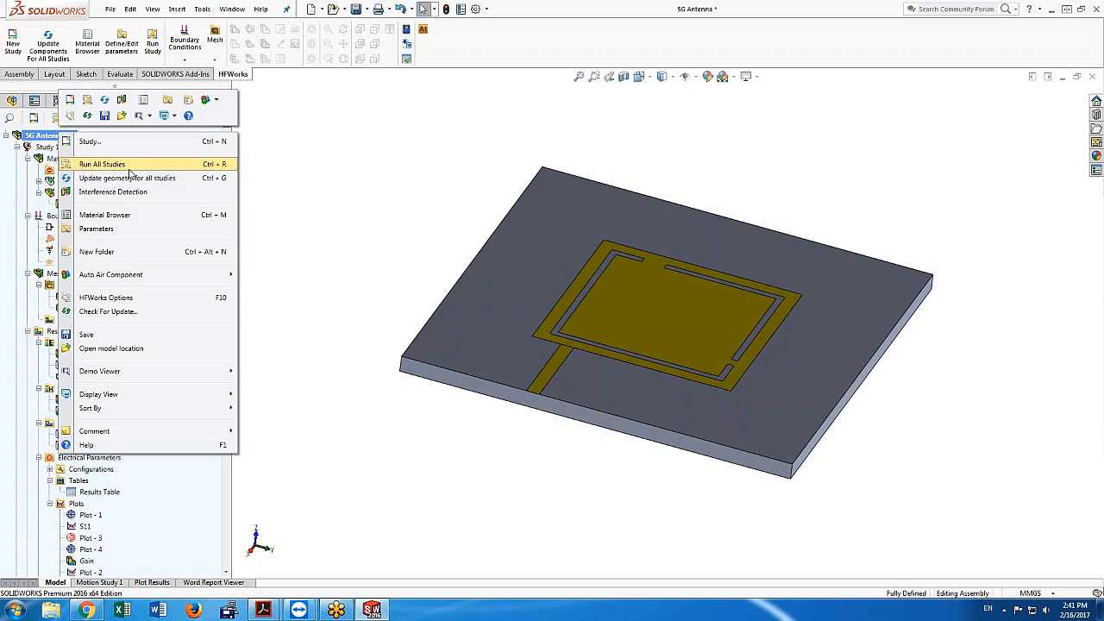
click(306, 200)
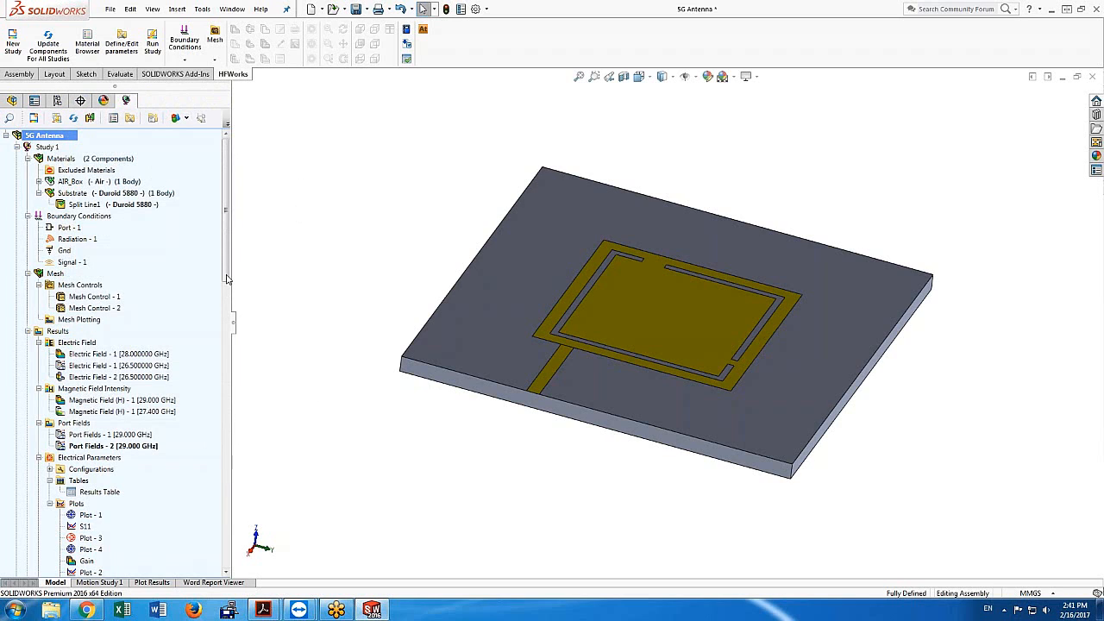
Check which source studies a new 2D electrical parameters plot in Study 1 offers, without creating the plot
drag(227, 278, 233, 489)
drag(227, 387, 220, 234)
click(86, 282)
right_click(88, 285)
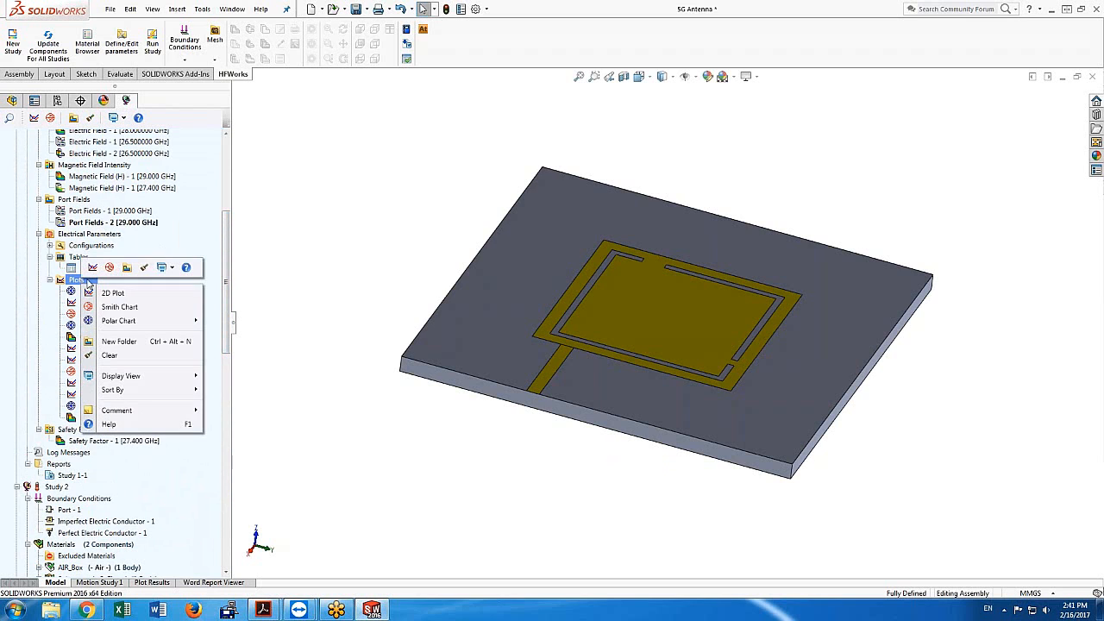
click(115, 292)
click(138, 238)
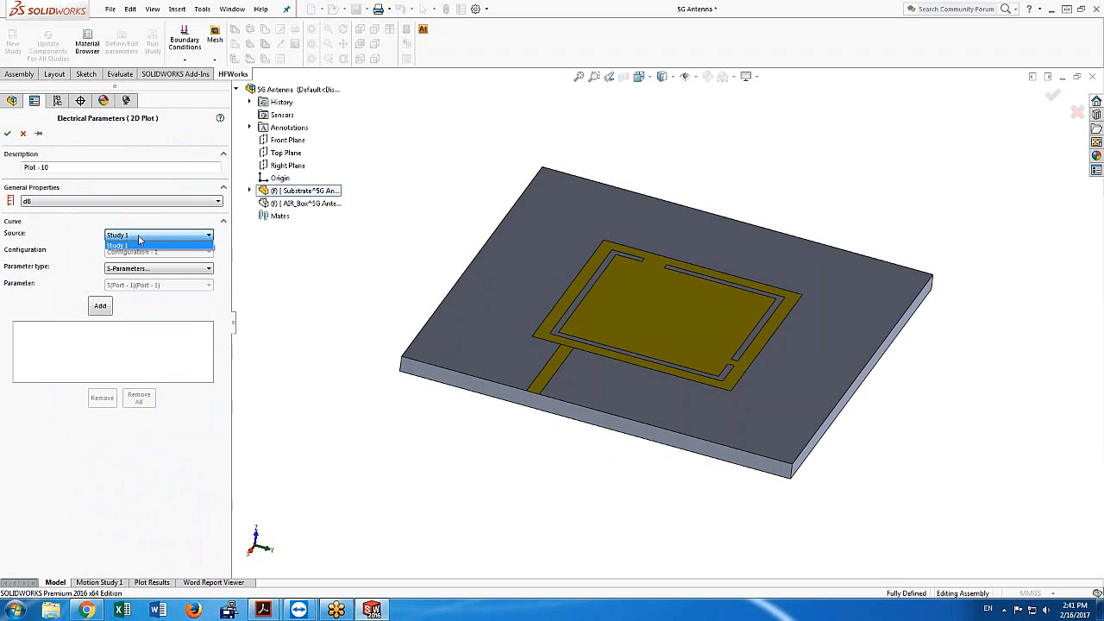
click(138, 245)
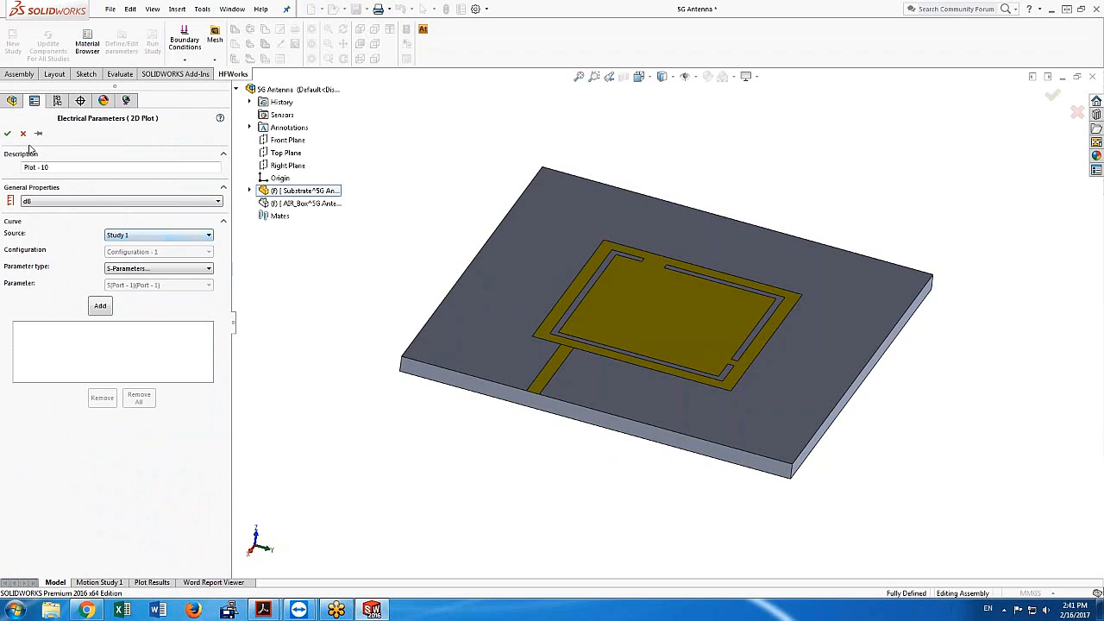
click(23, 135)
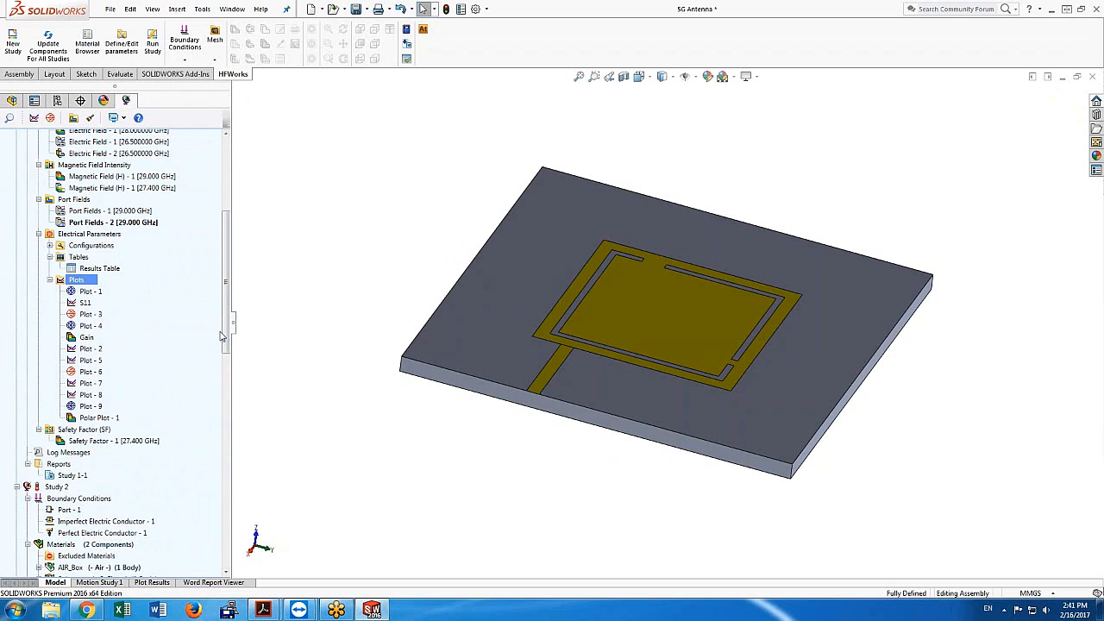
Create a 2D plot of Study 1's resultant electric field at 27.4 GHz between the two facing vertices across the patch's slot gap
drag(224, 350, 243, 310)
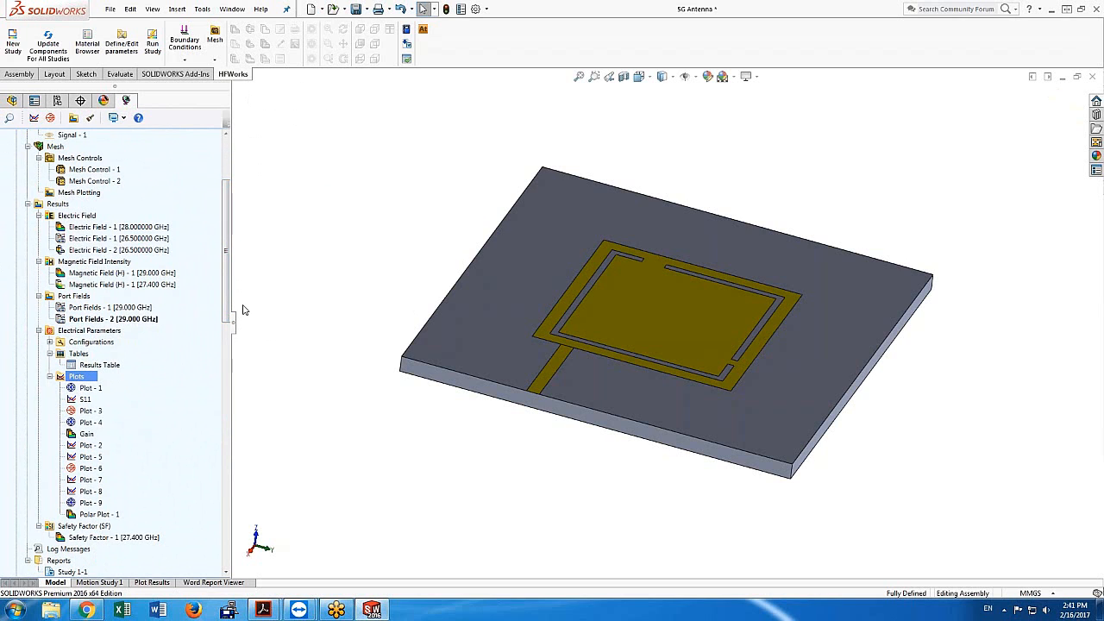
click(120, 227)
click(116, 317)
click(91, 216)
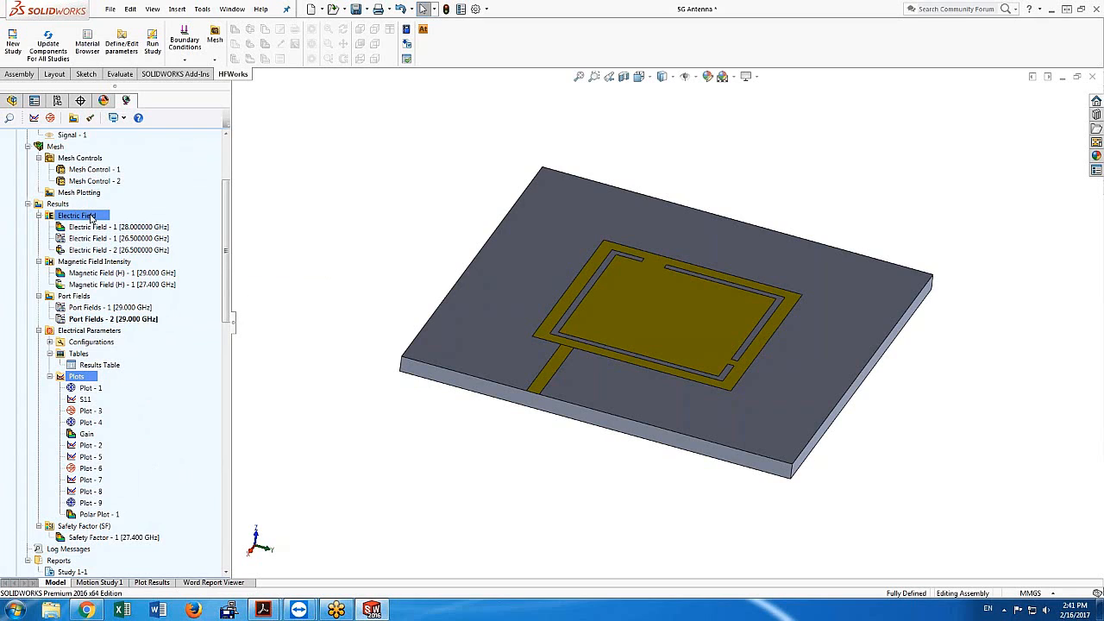
right_click(90, 215)
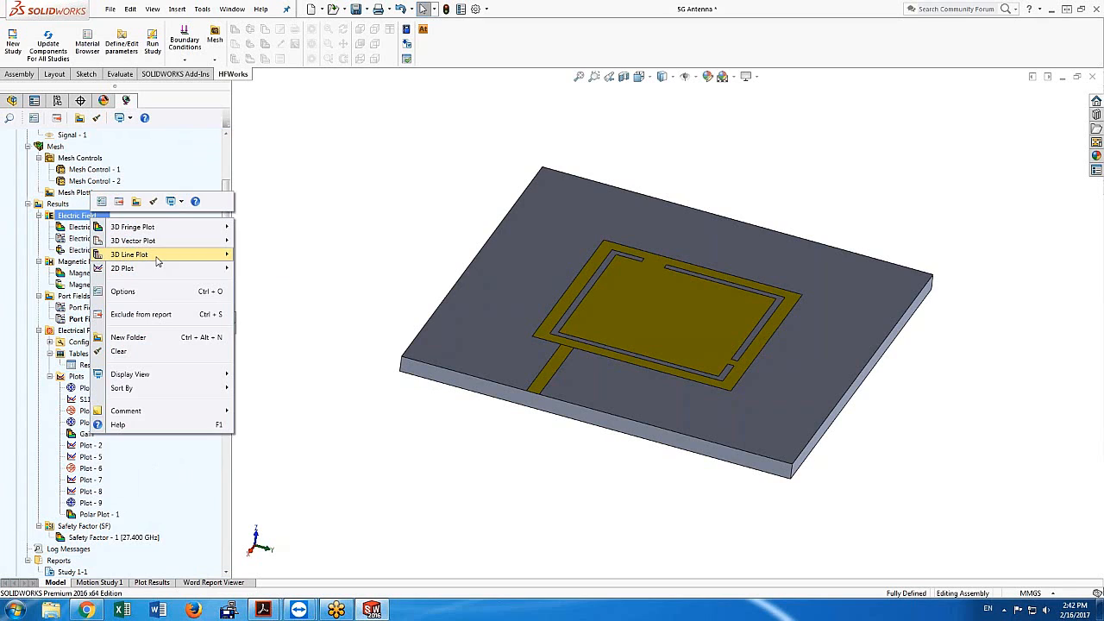
mouse_move(158, 266)
click(277, 273)
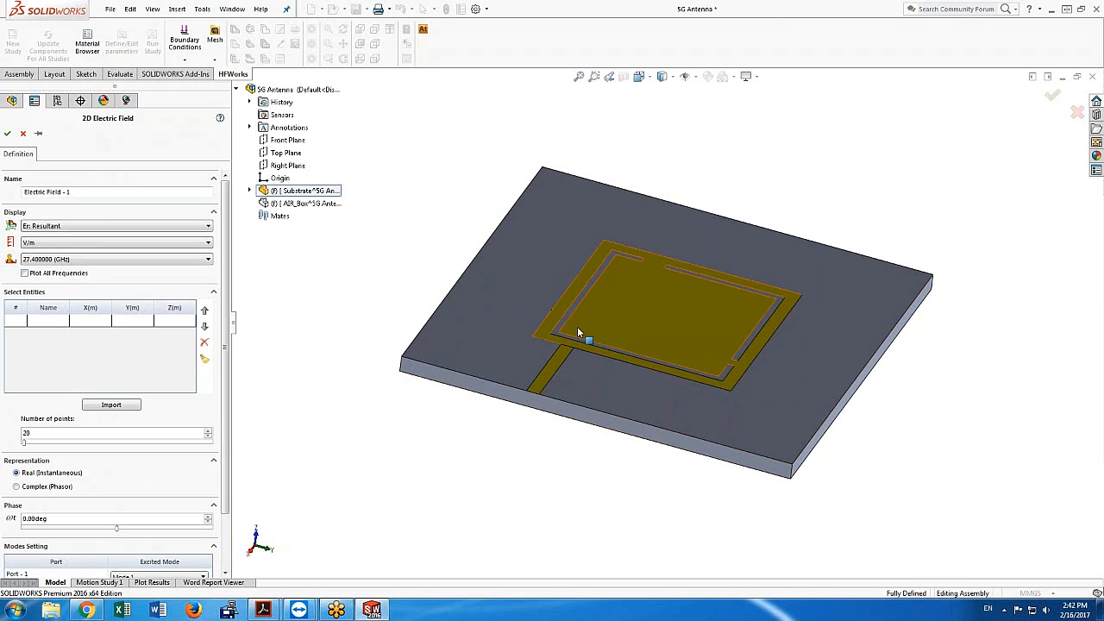
scroll(577, 326, up, 5)
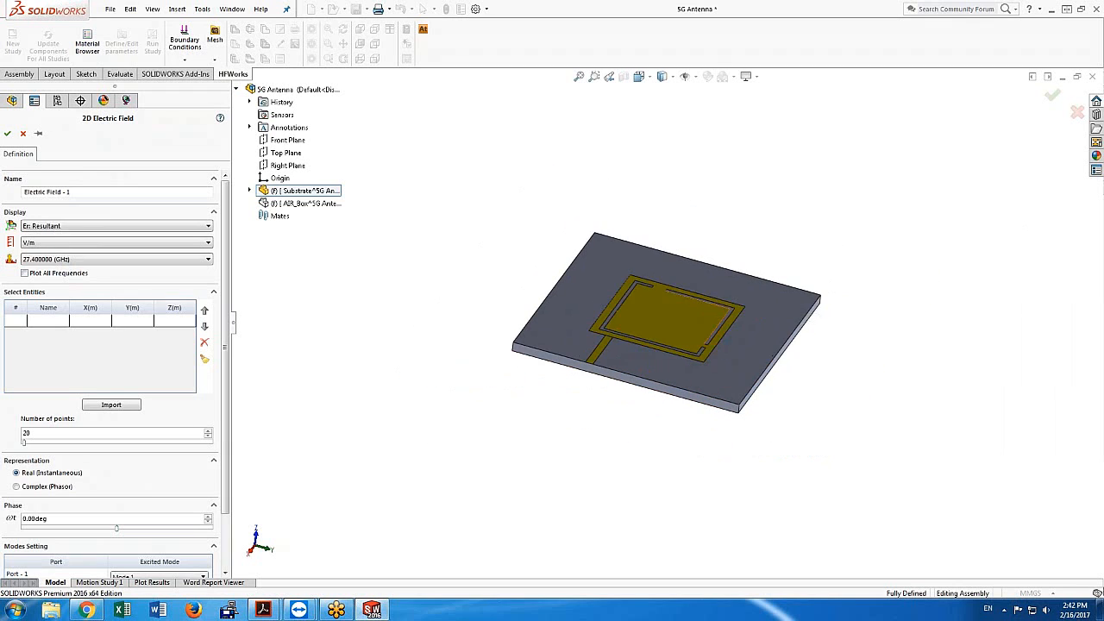
scroll(709, 331, down, 5)
scroll(711, 332, down, 3)
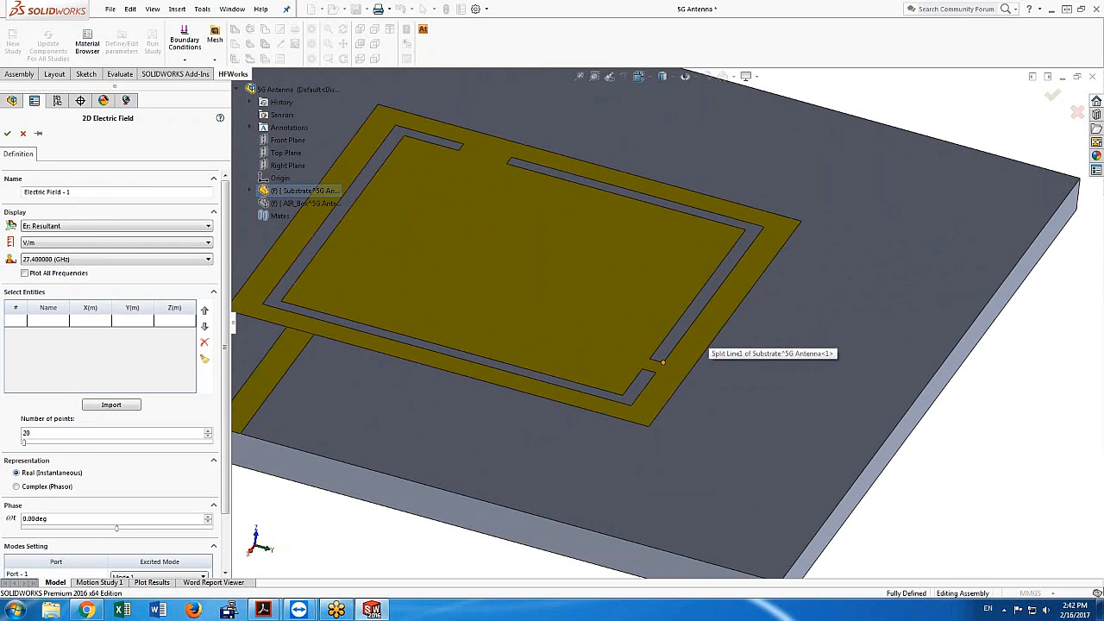
click(662, 368)
click(657, 376)
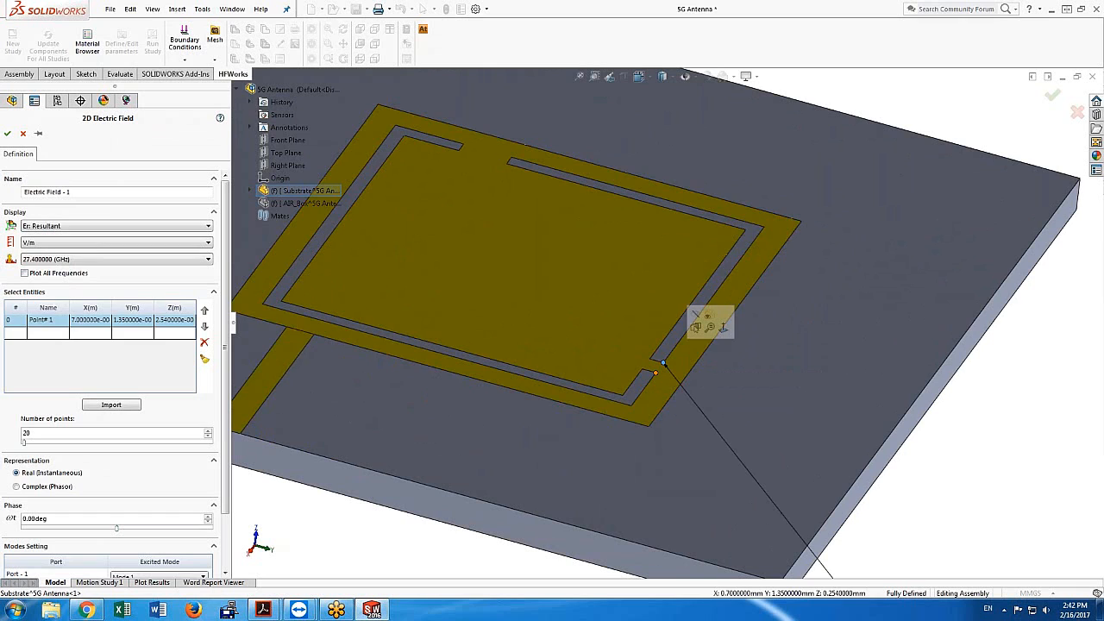
click(655, 373)
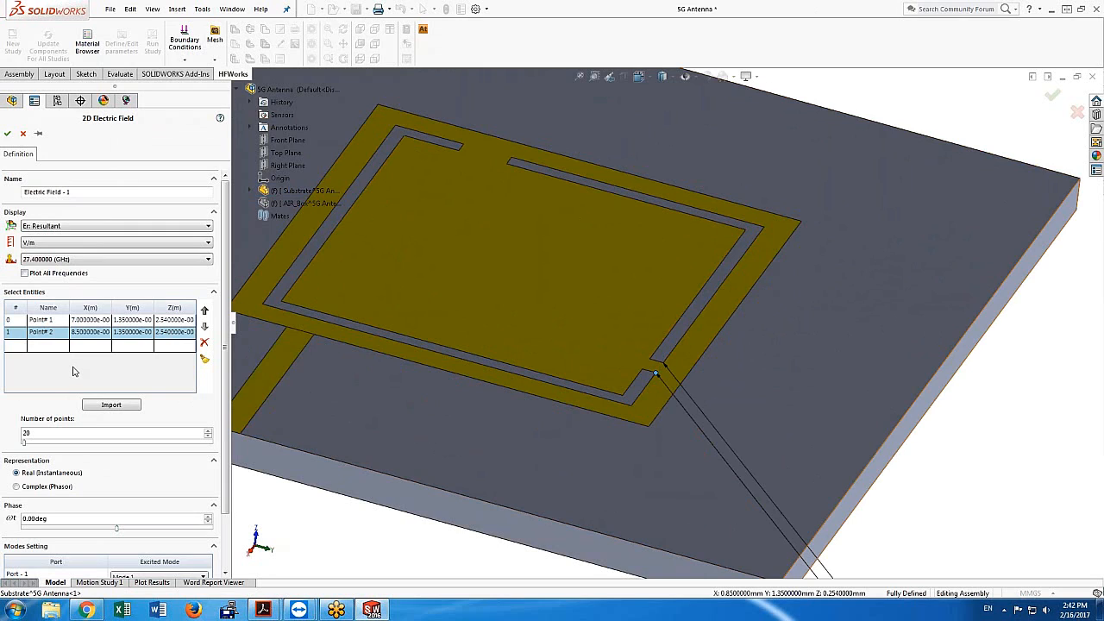
click(8, 134)
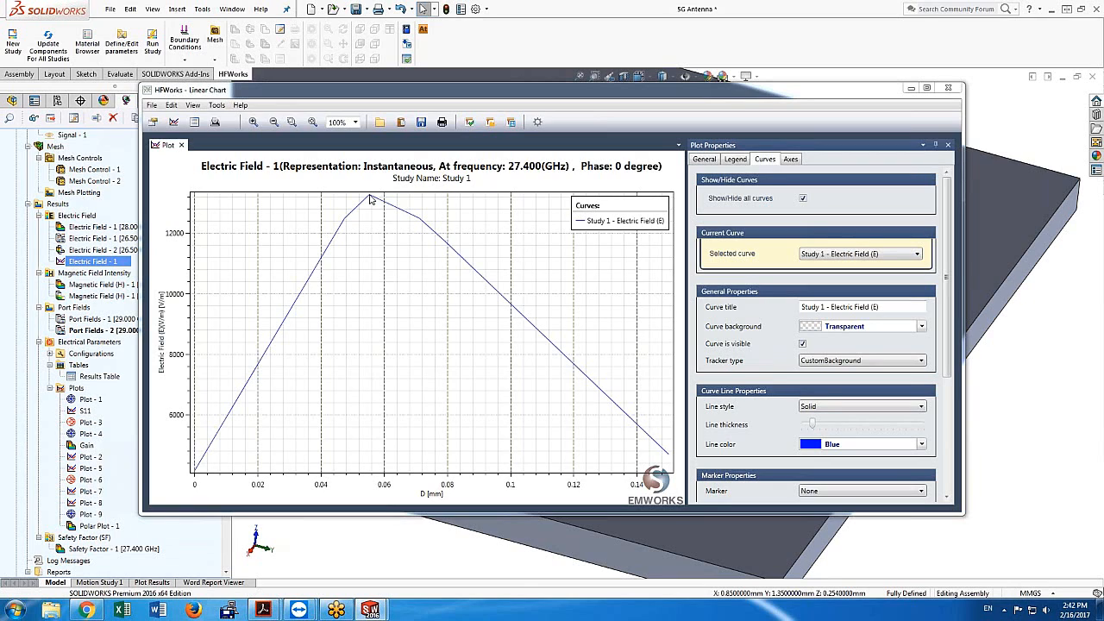
Inspect the peak of the electric field curve in the 2D chart, close the chart and return to the antenna model
mouse_move(369, 199)
mouse_down()
mouse_move(411, 227)
mouse_move(372, 199)
mouse_up()
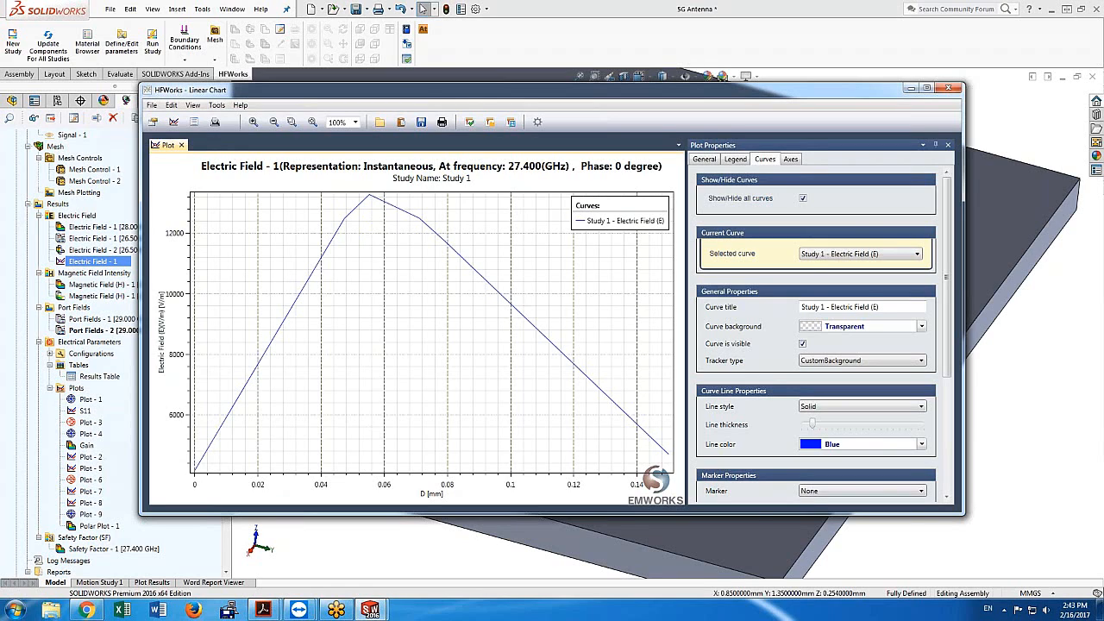
click(195, 122)
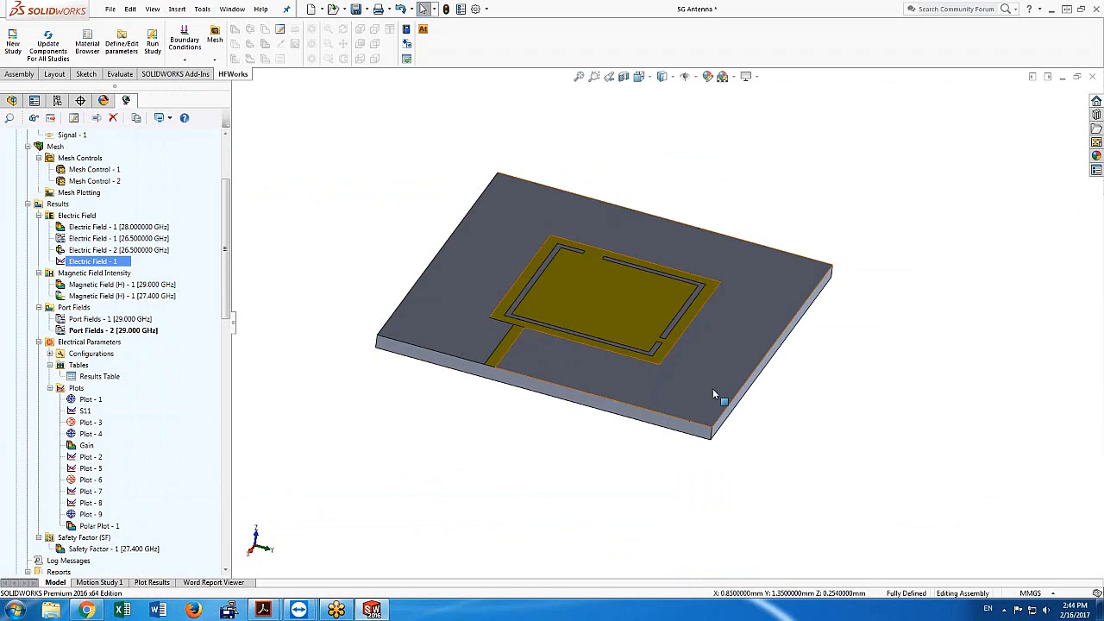
mouse_move(767, 446)
middle_down()
mouse_move(771, 271)
mouse_move(777, 409)
mouse_move(746, 451)
mouse_move(754, 458)
middle_up()
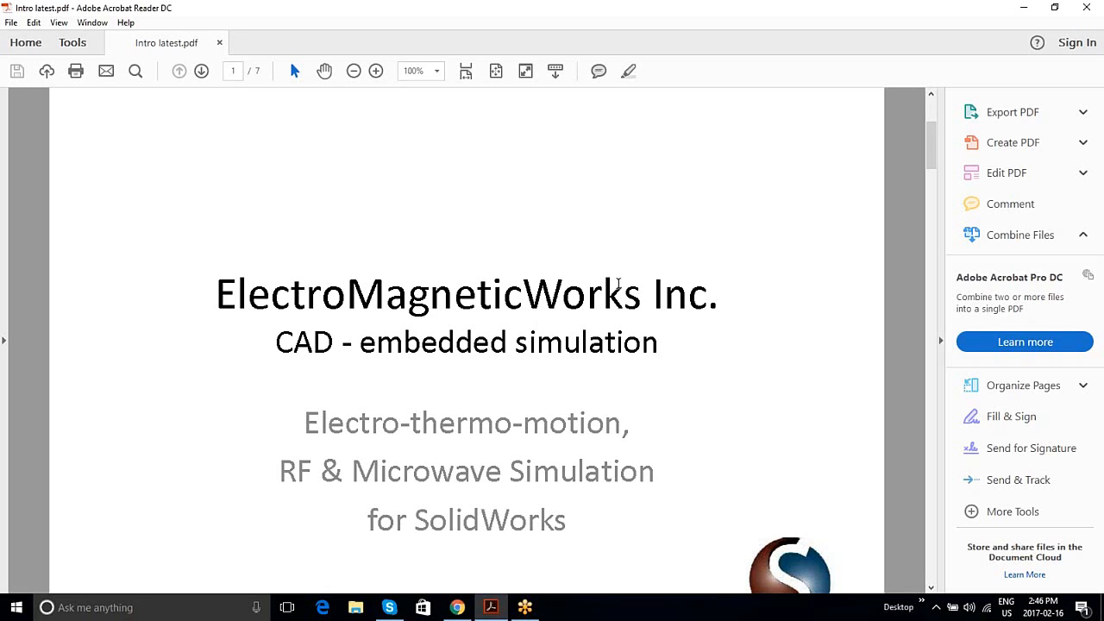
click(1101, 339)
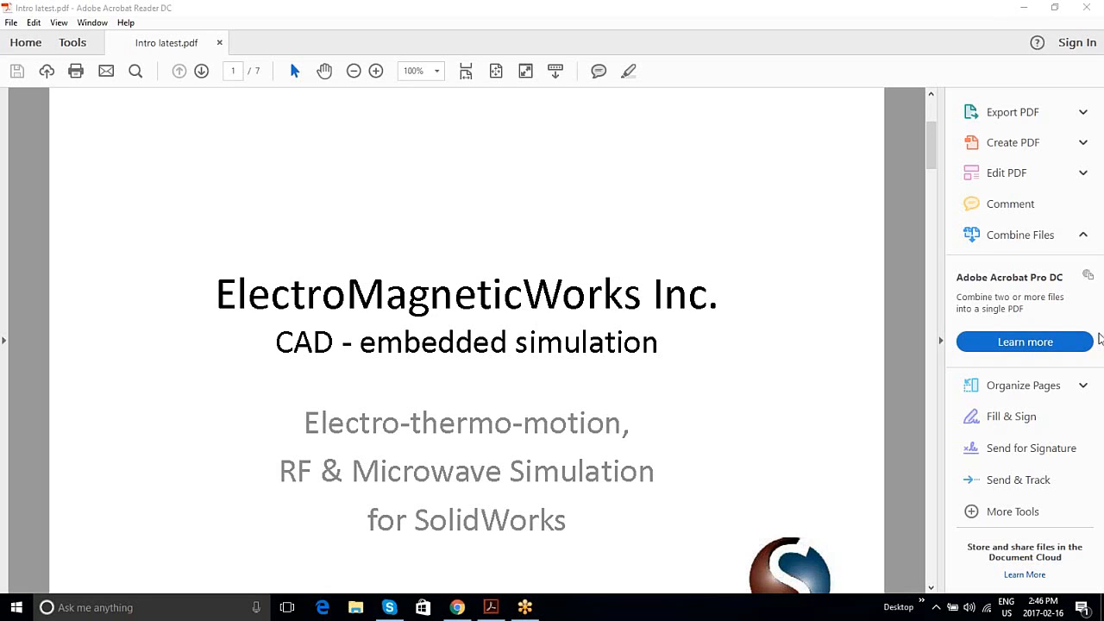